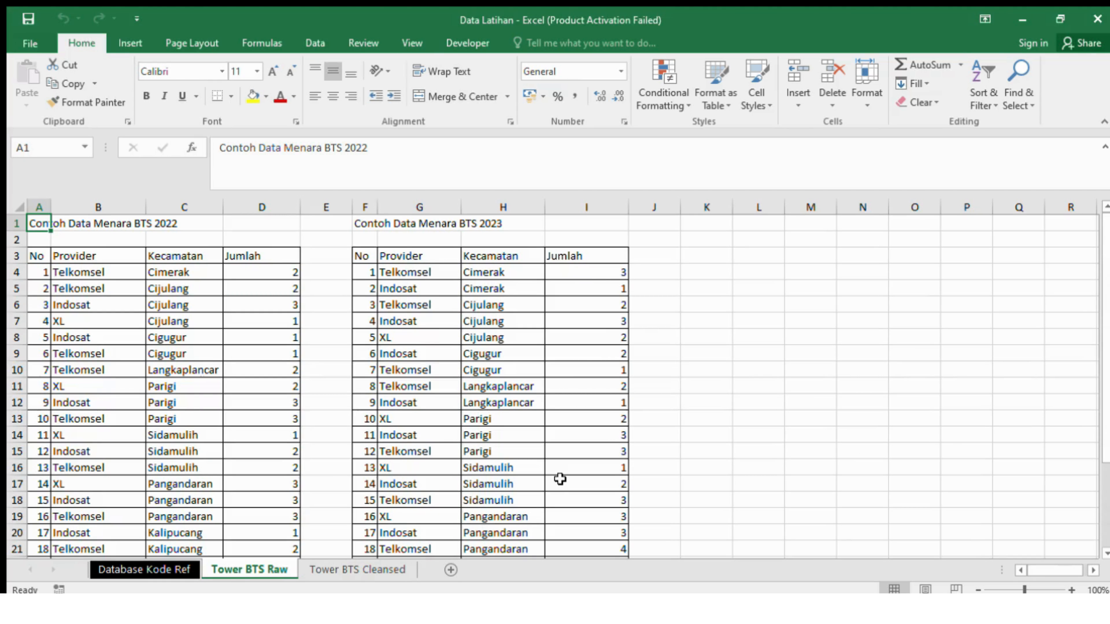
Examine the title and header rows of the 2022 and 2023 tables on the Tower BTS Raw sheet.
left_click(198, 242)
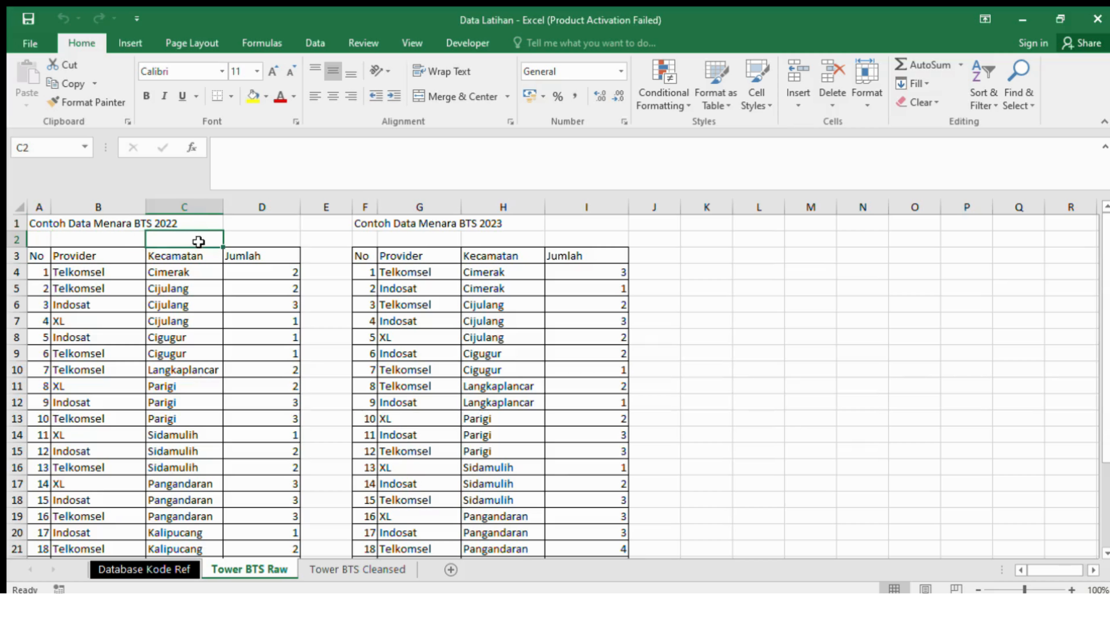
left_click(38, 240)
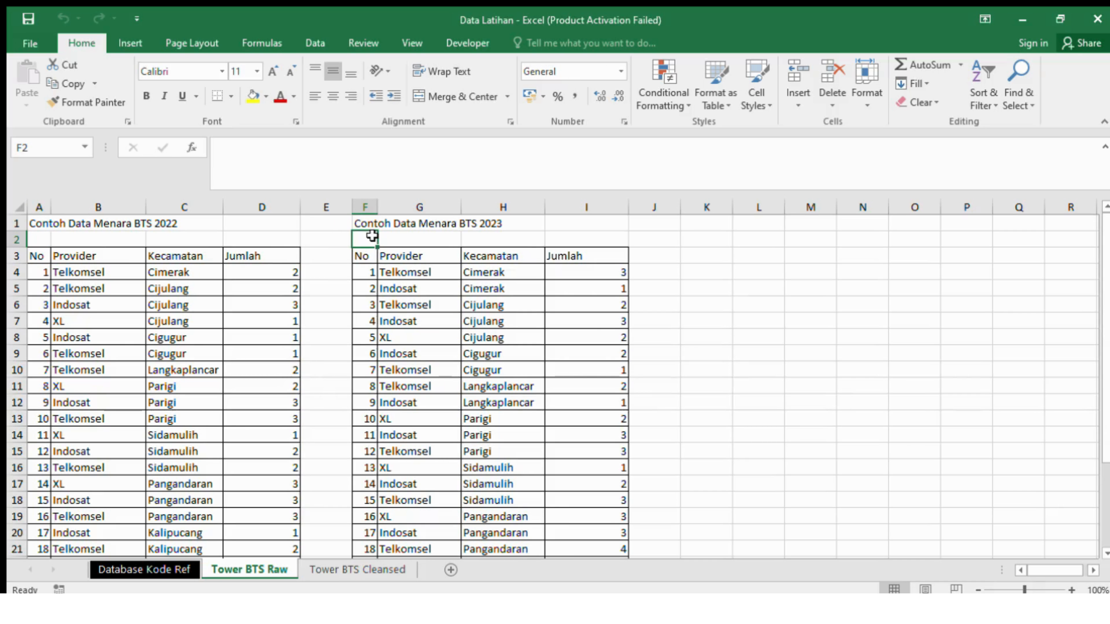
left_click(37, 224)
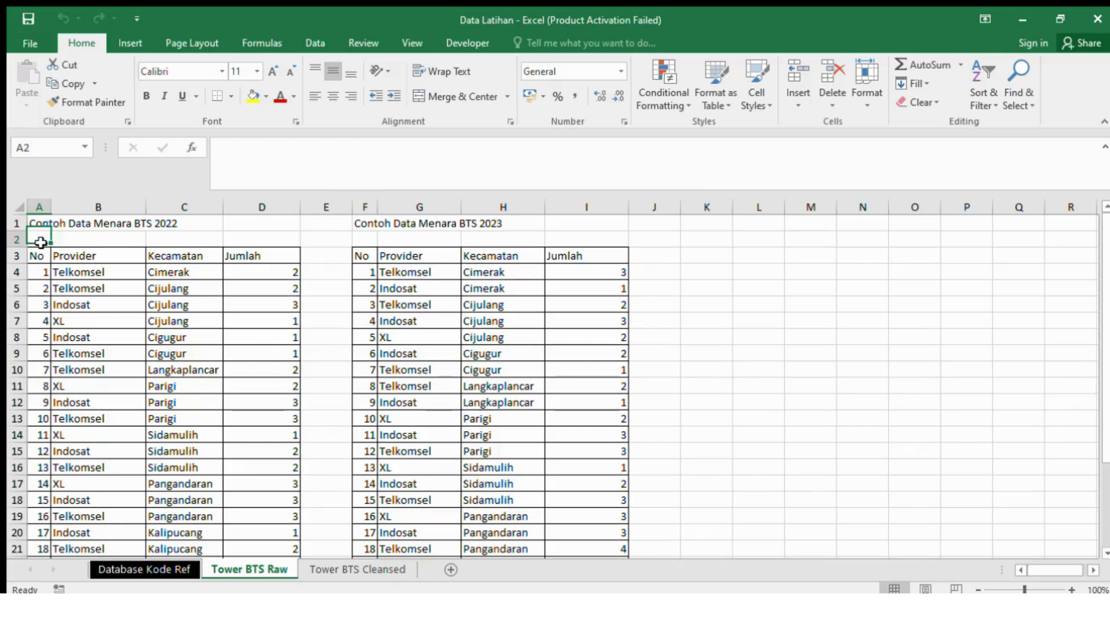
key("Down")
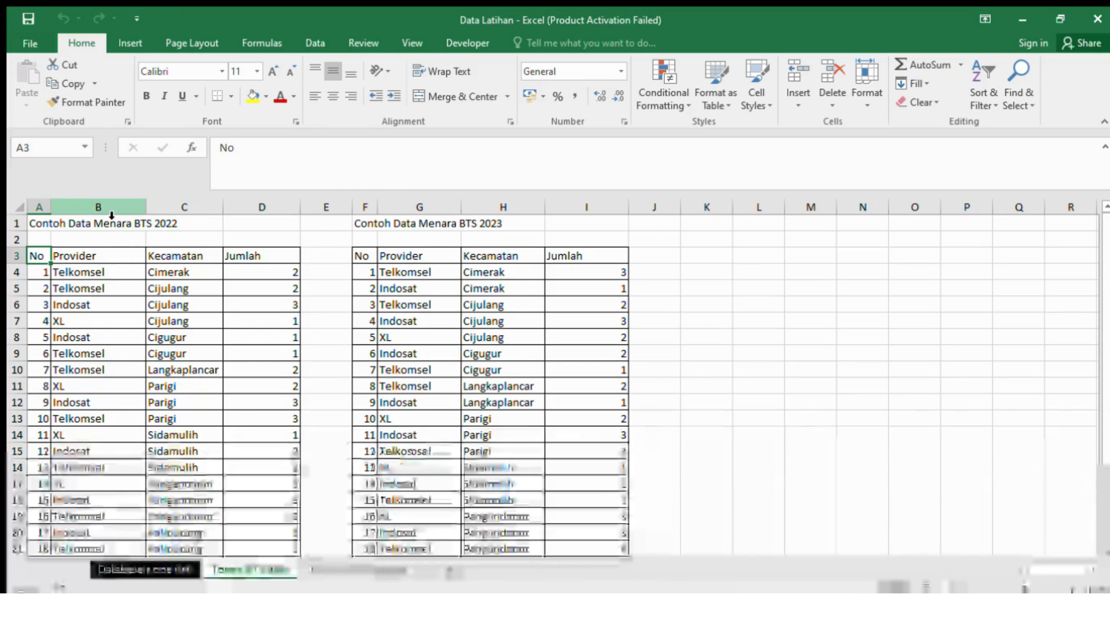
Compare the Provider, Kecamatan and Jumlah columns of the 2022 raw table with those of the 2023 table.
left_click(111, 214)
left_click(419, 207)
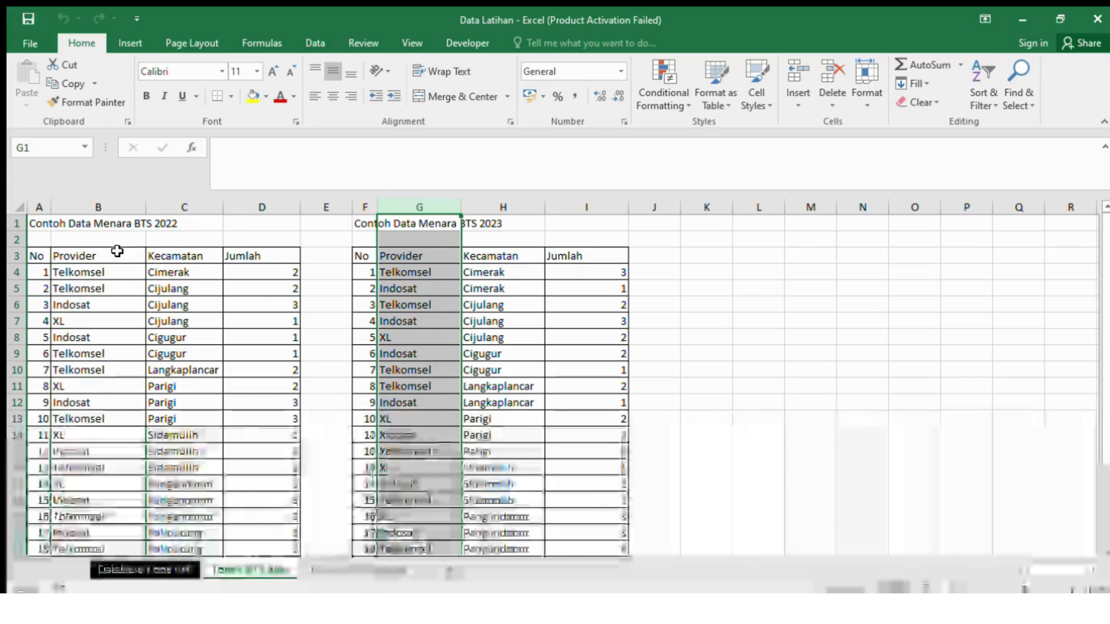
left_click(98, 207)
left_click(187, 206)
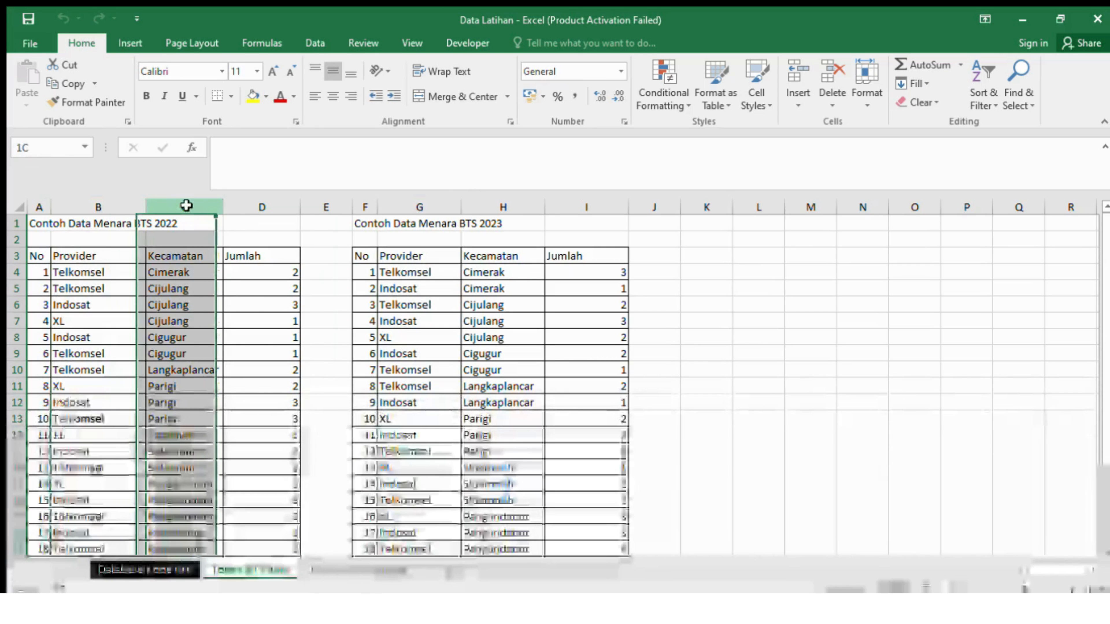
left_click(503, 206)
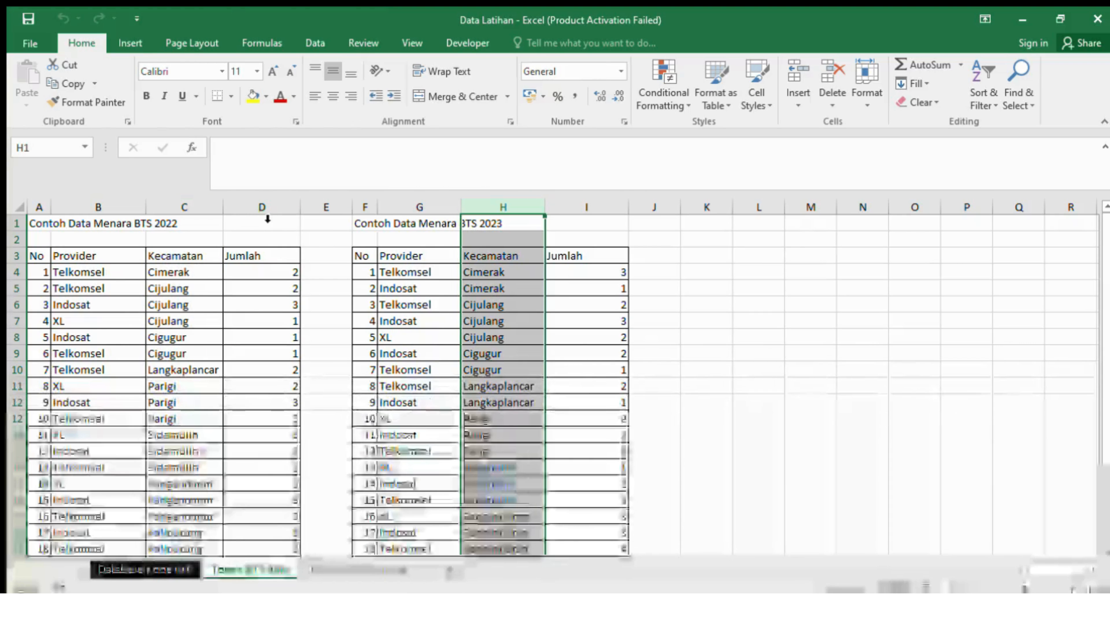
left_click(264, 207)
left_click(586, 206)
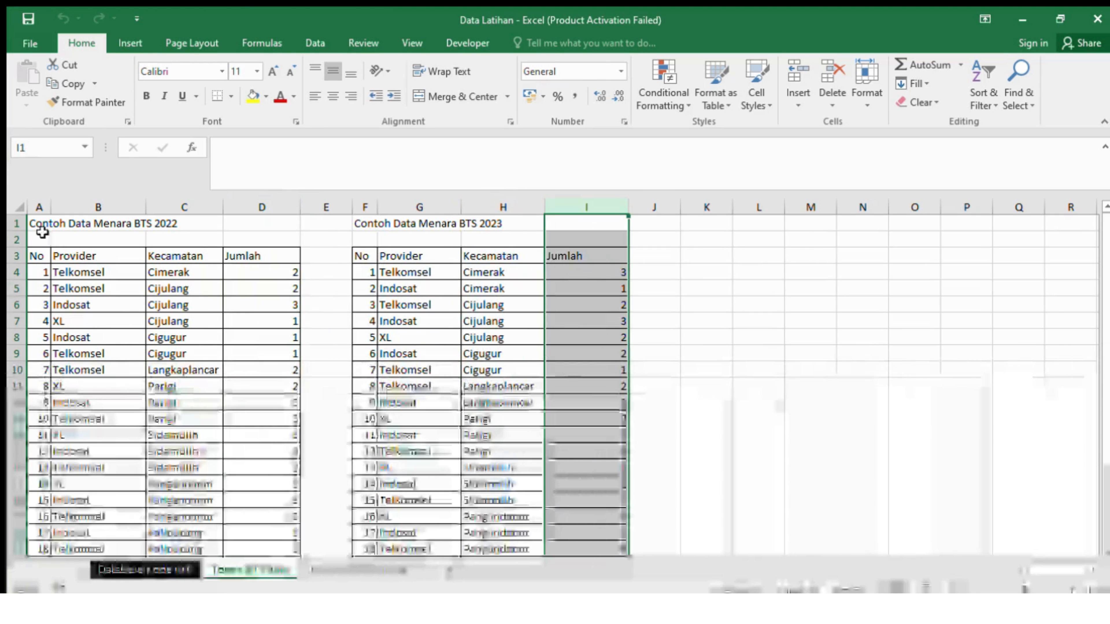
left_click(39, 207)
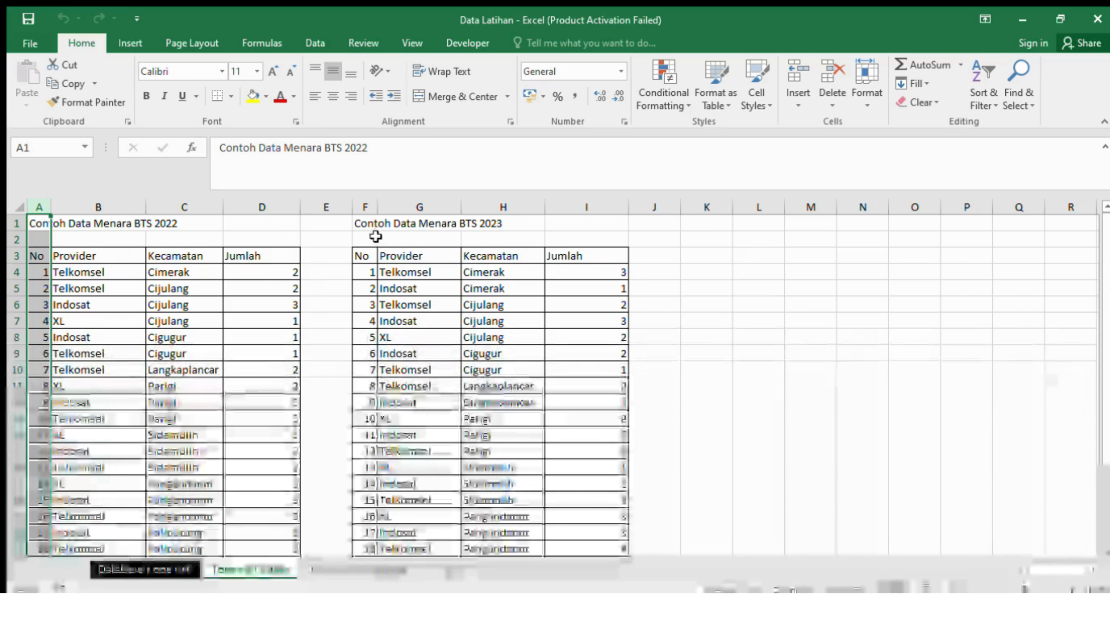
left_click(365, 223)
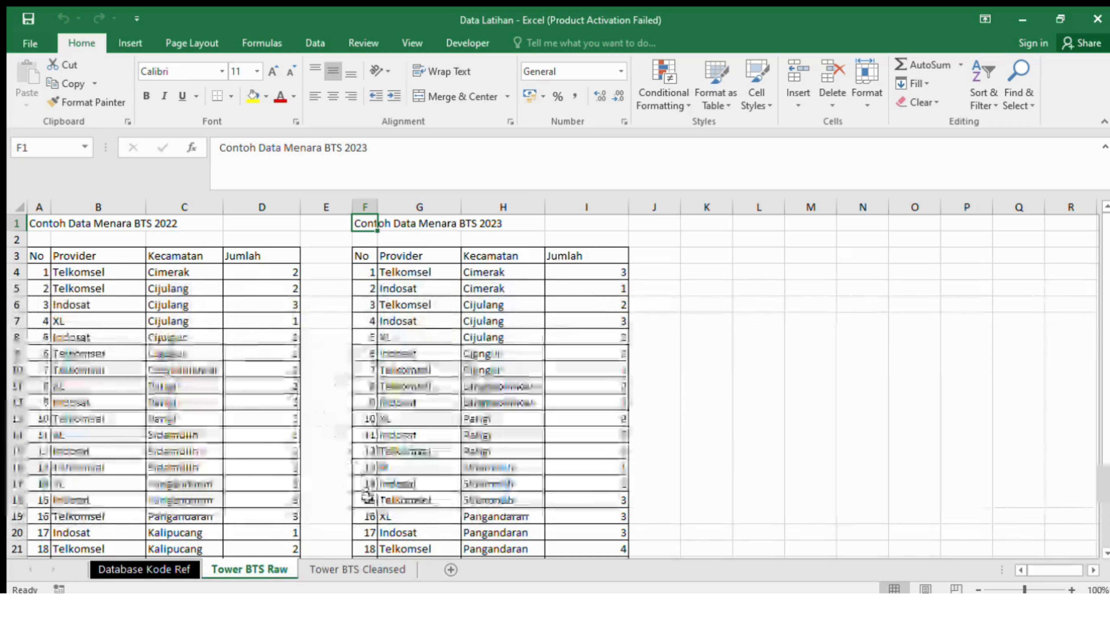
Compare the layout of the Tower BTS Cleansed sheet with the Tower BTS Raw sheet, ending on the cleansed sheet.
left_click(328, 565)
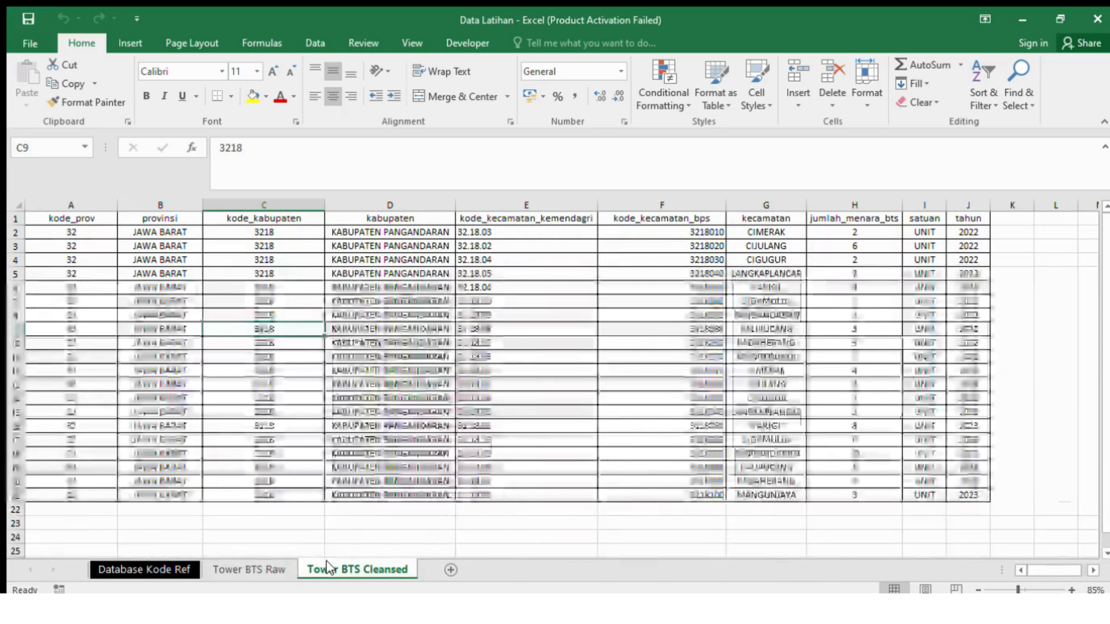
left_click(427, 318)
left_click(50, 218)
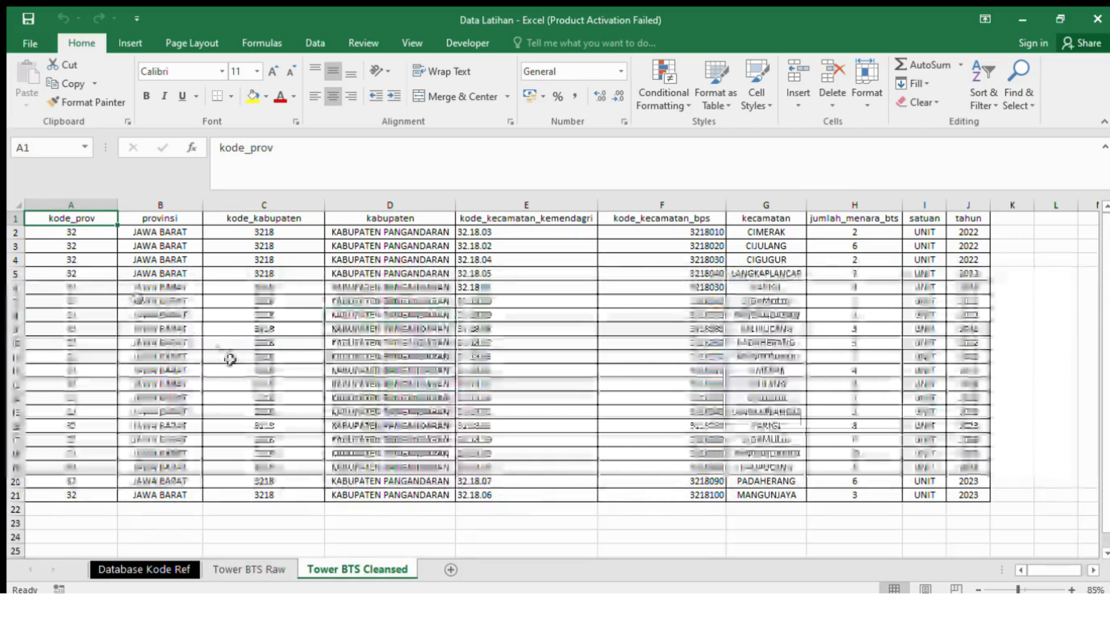
left_click(262, 569)
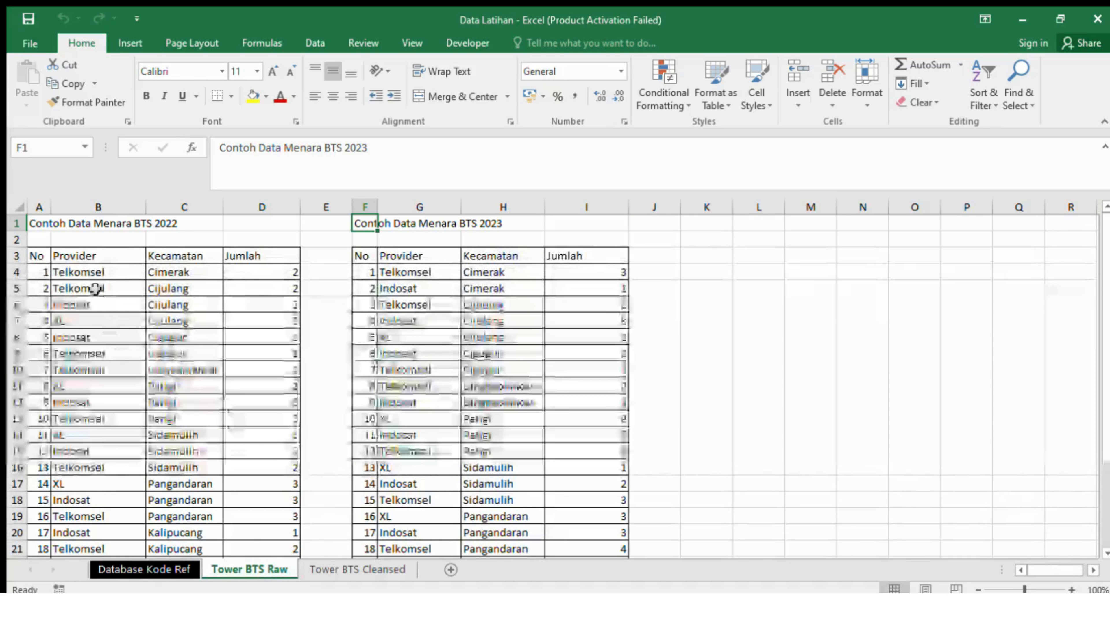
left_click(356, 569)
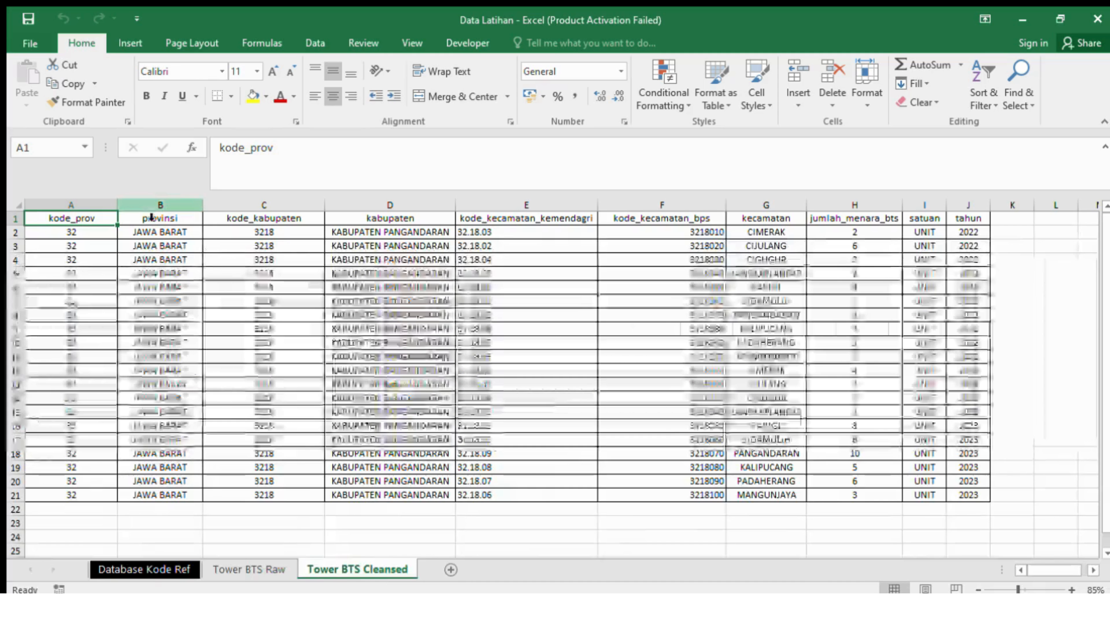
Review the cleansed columns one by one from kode_prov through provinsi, kode_kabupaten and kabupaten to kode_kecamatan_kemendagri.
left_click(78, 213)
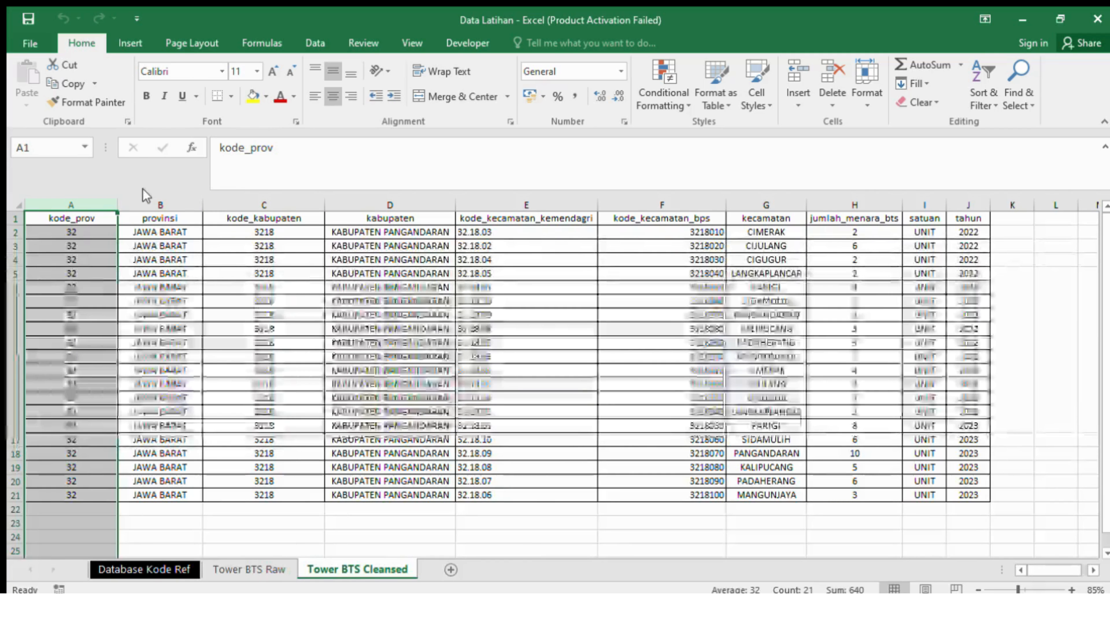
left_click(163, 213)
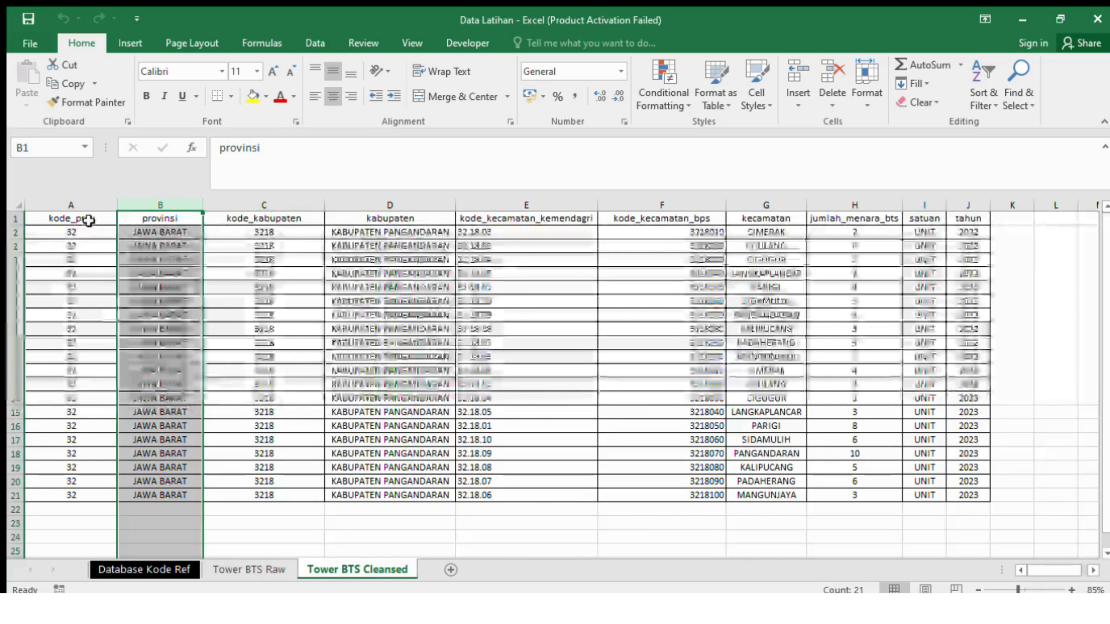
left_click(297, 206)
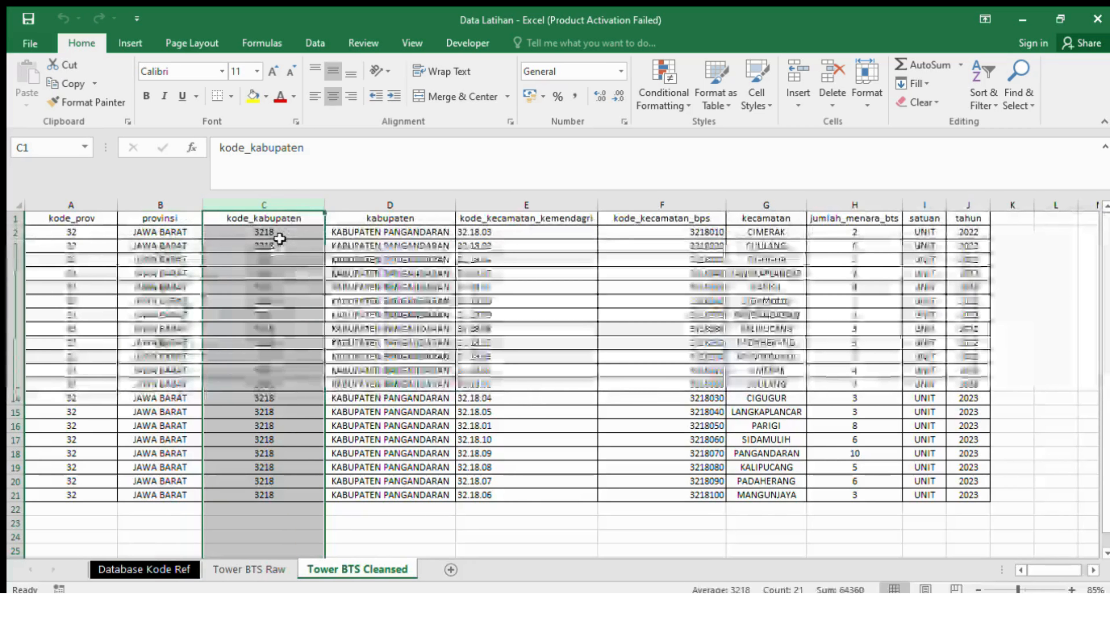
left_click(415, 205)
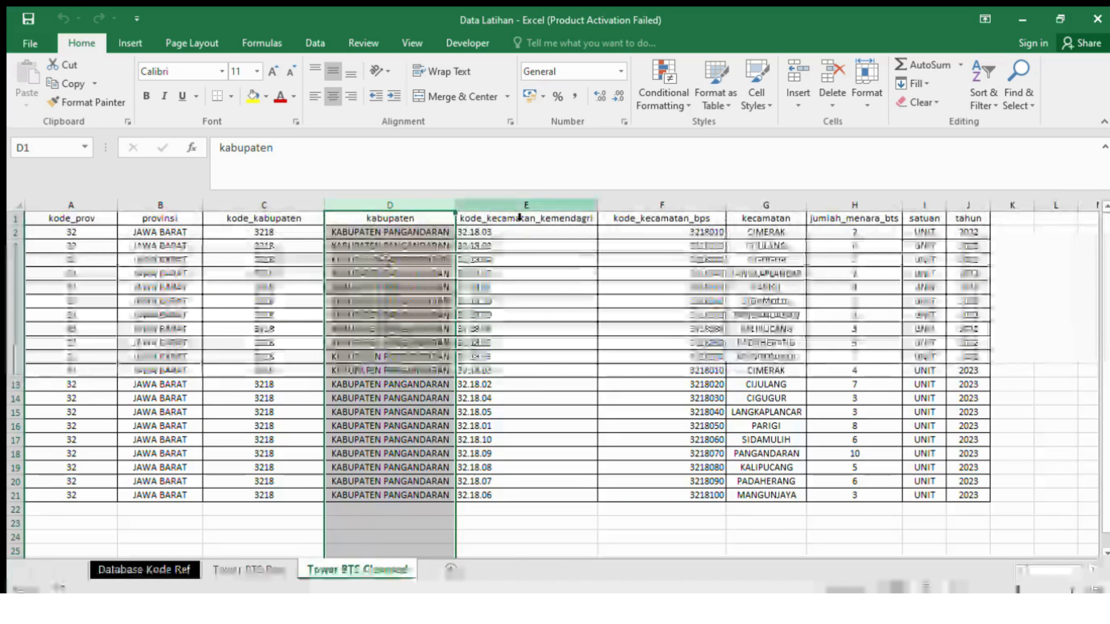
left_click(518, 210)
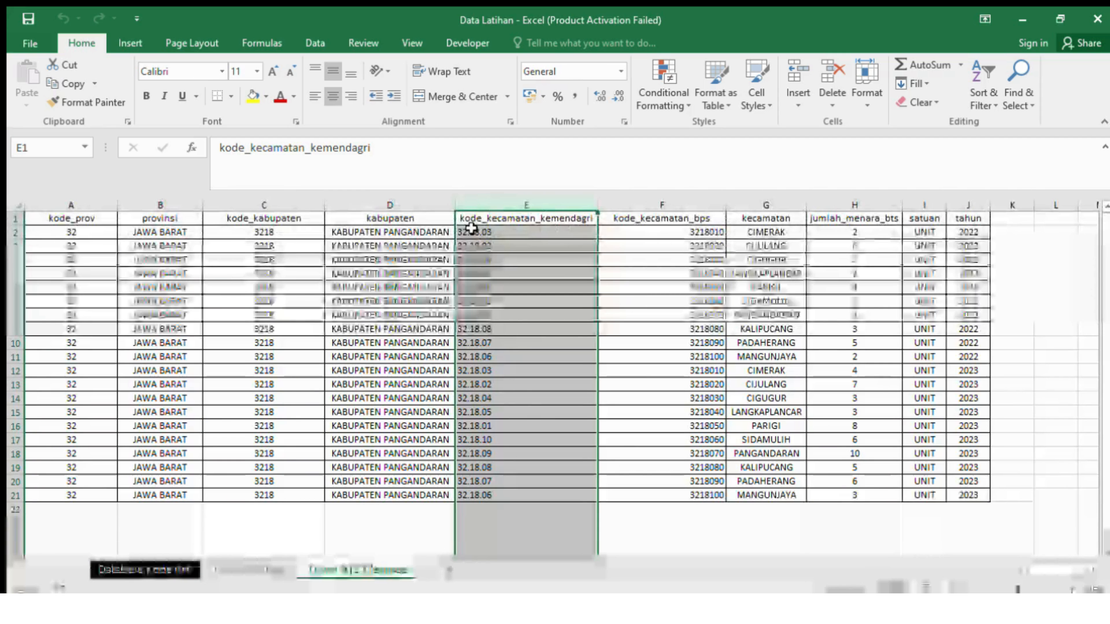
left_click(578, 217)
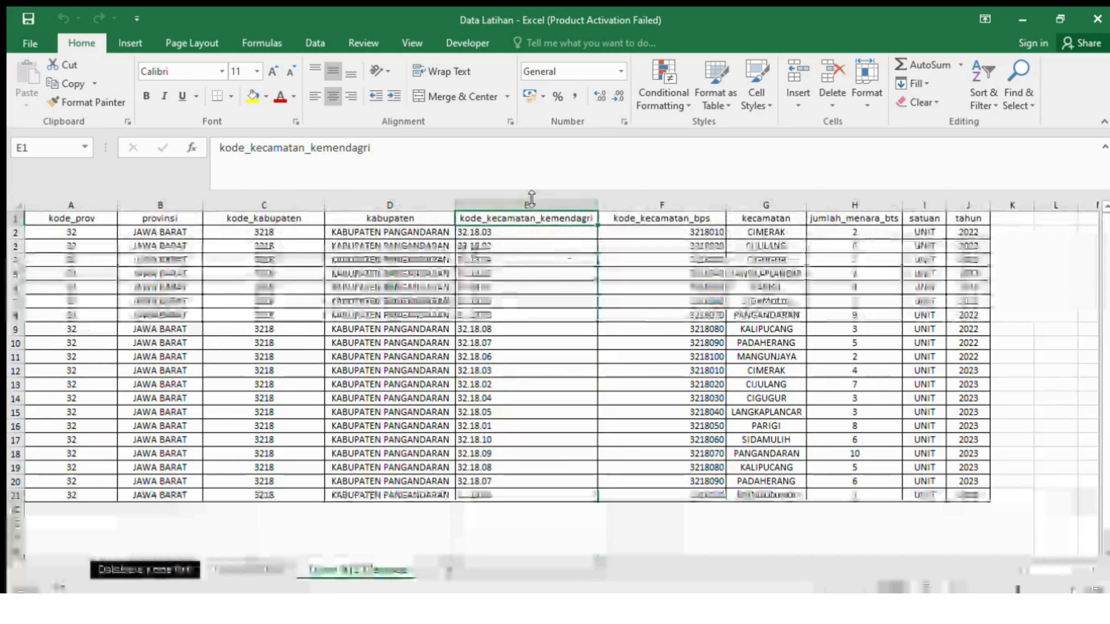
Compare the province and regency codes with the kode_kecamatan_kemendagri and kode_kecamatan_bps columns.
left_click(258, 209)
left_click(71, 205)
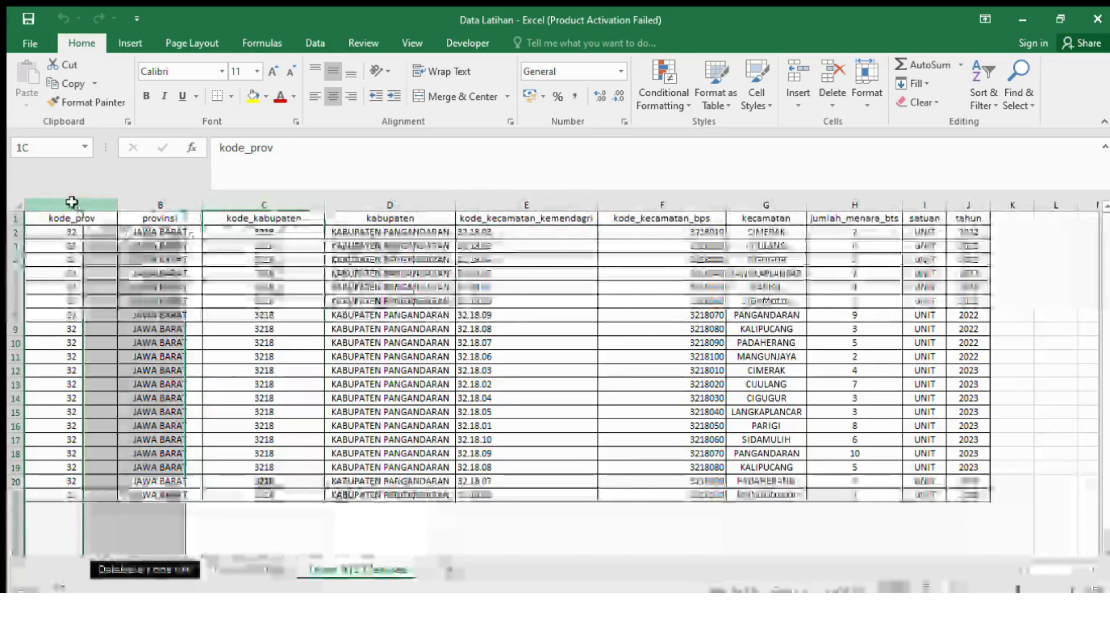
left_click(283, 207)
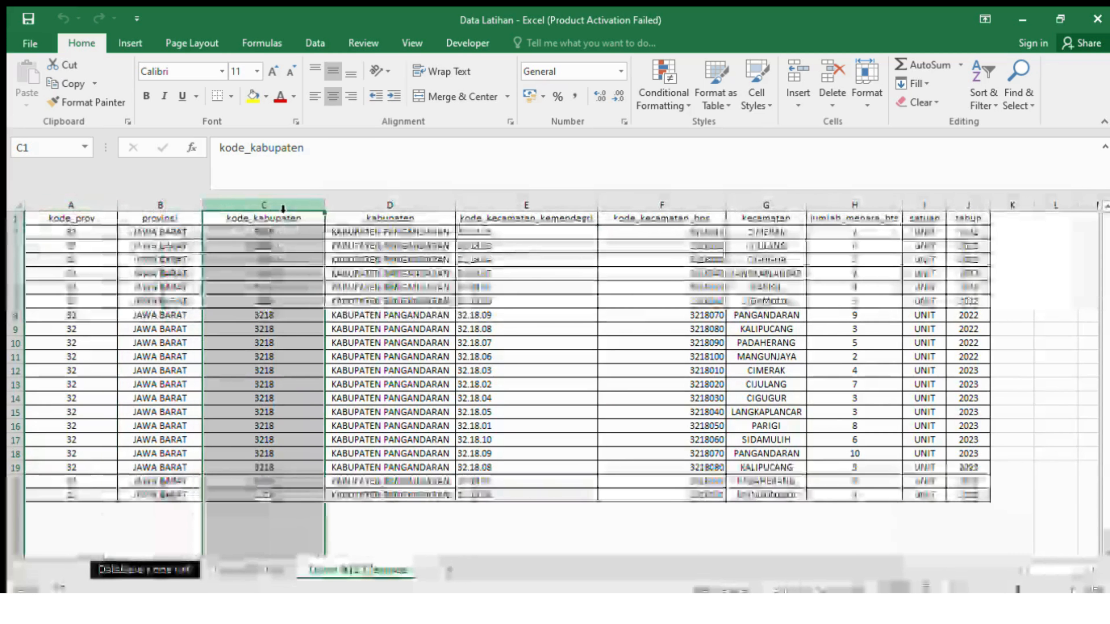
left_click(535, 216)
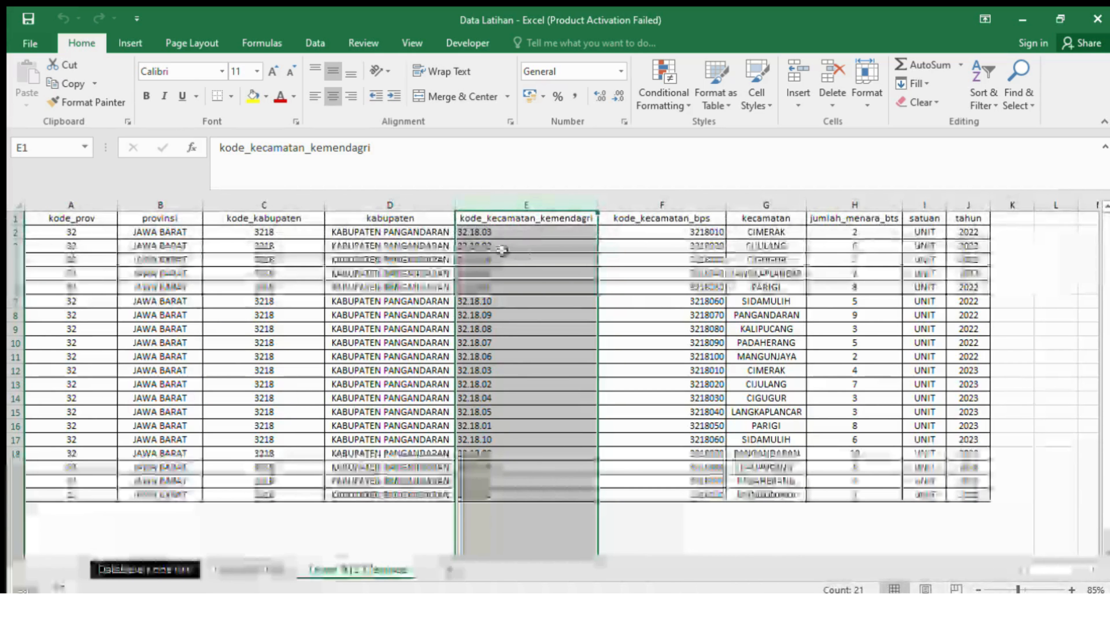
left_click(661, 217)
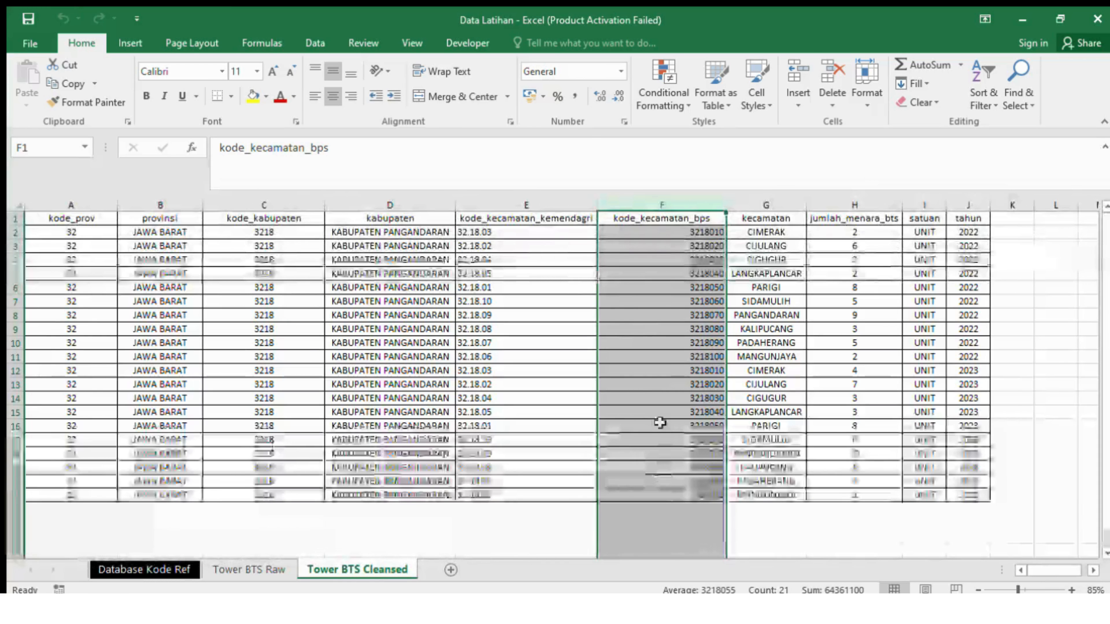
left_click(509, 215)
left_click(660, 215)
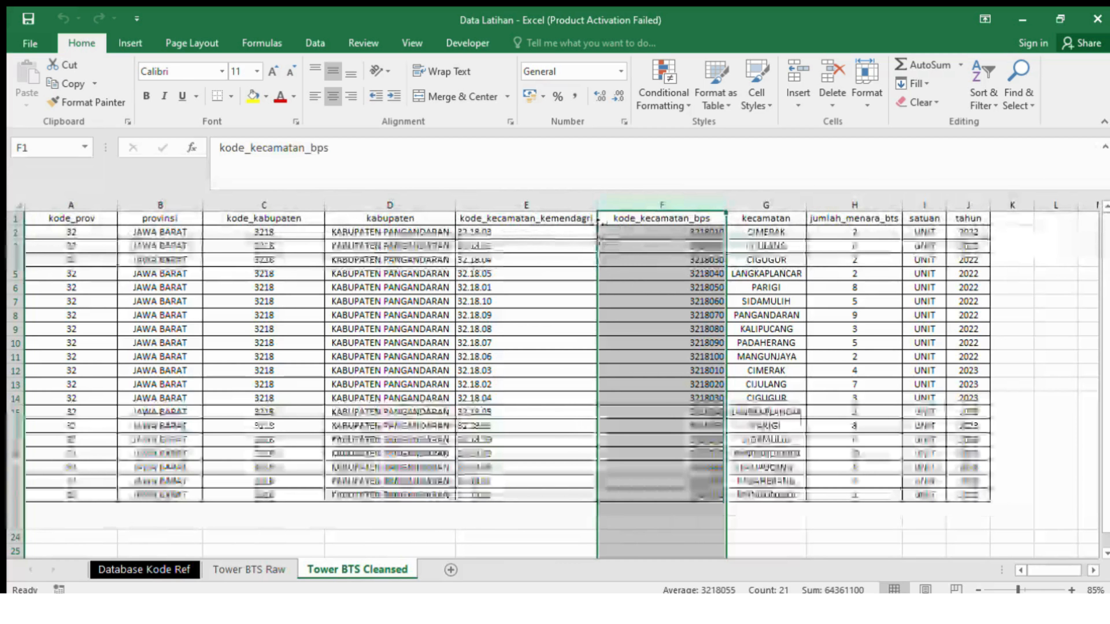
Examine the kecamatan and jumlah_menara_bts columns of the cleansed table.
left_click(753, 206)
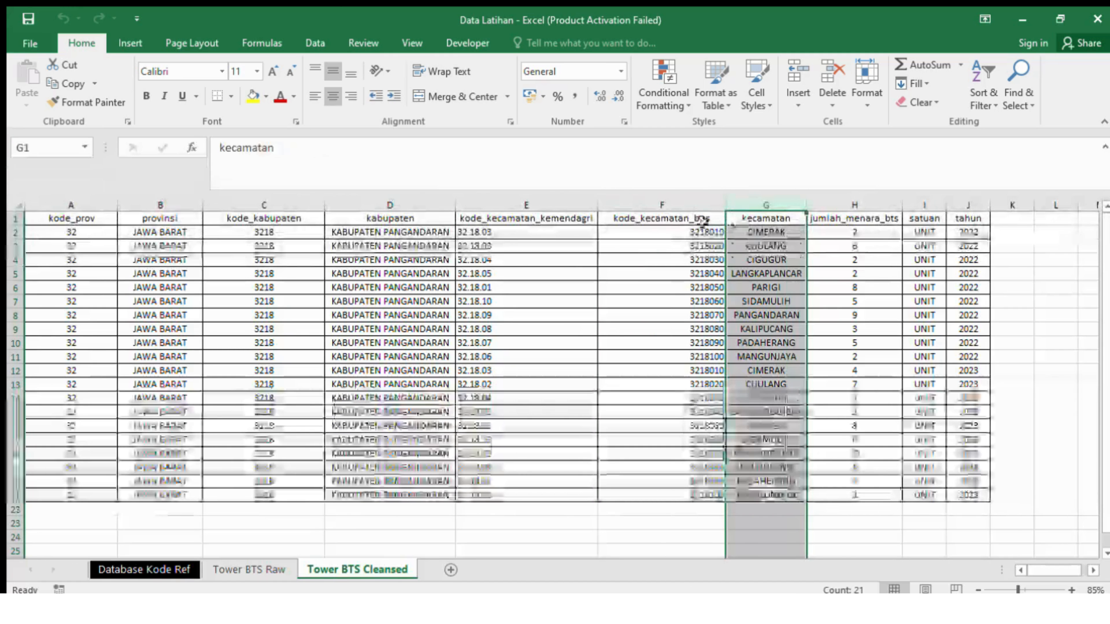
left_click(855, 205)
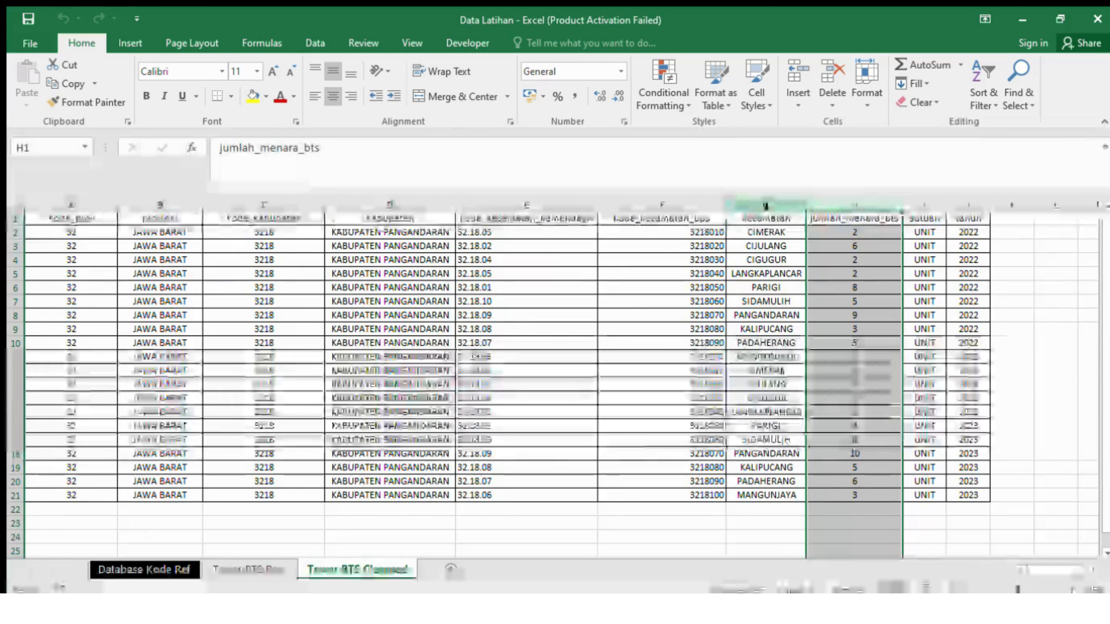
left_click(765, 205)
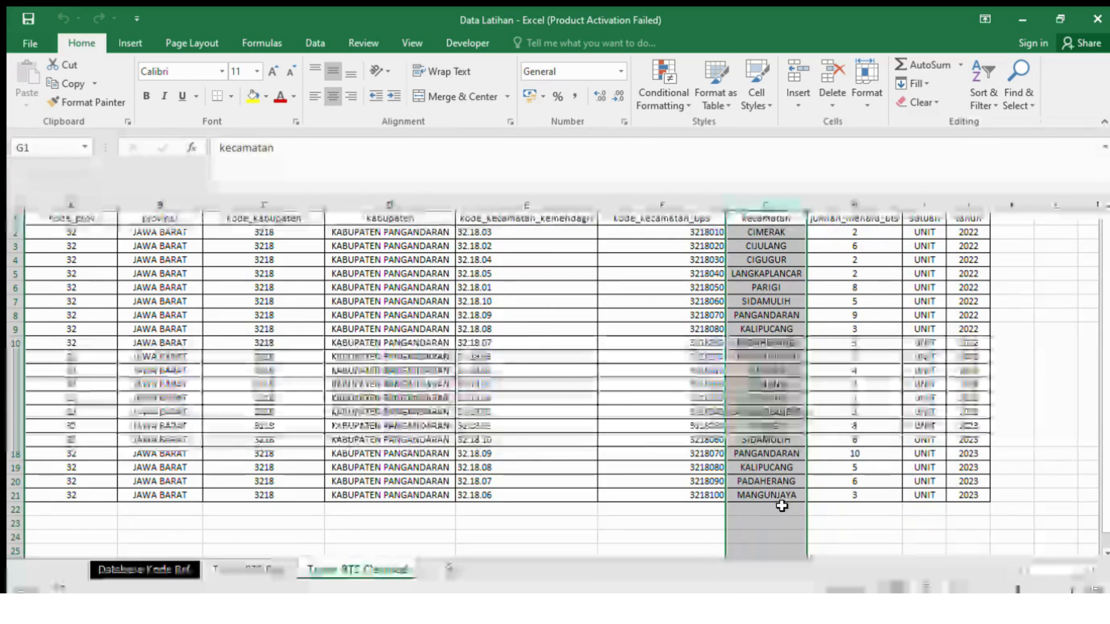
Review the whole cleansed data range, then the first record's kecamatan and jumlah_menara_bts cells.
left_click(72, 235)
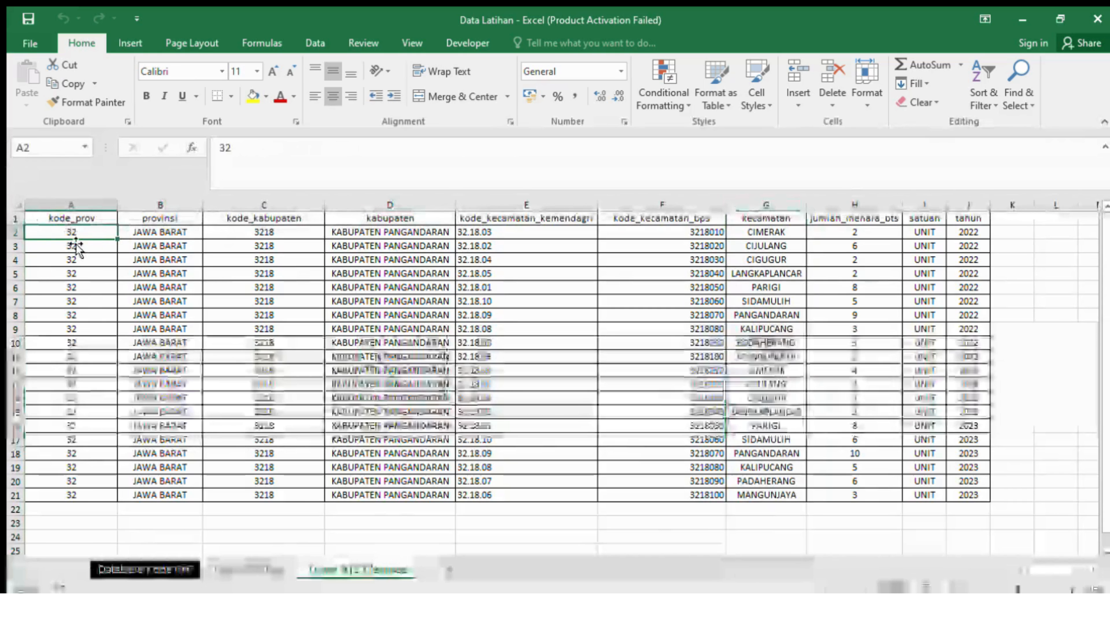
left_click(955, 495, "shift")
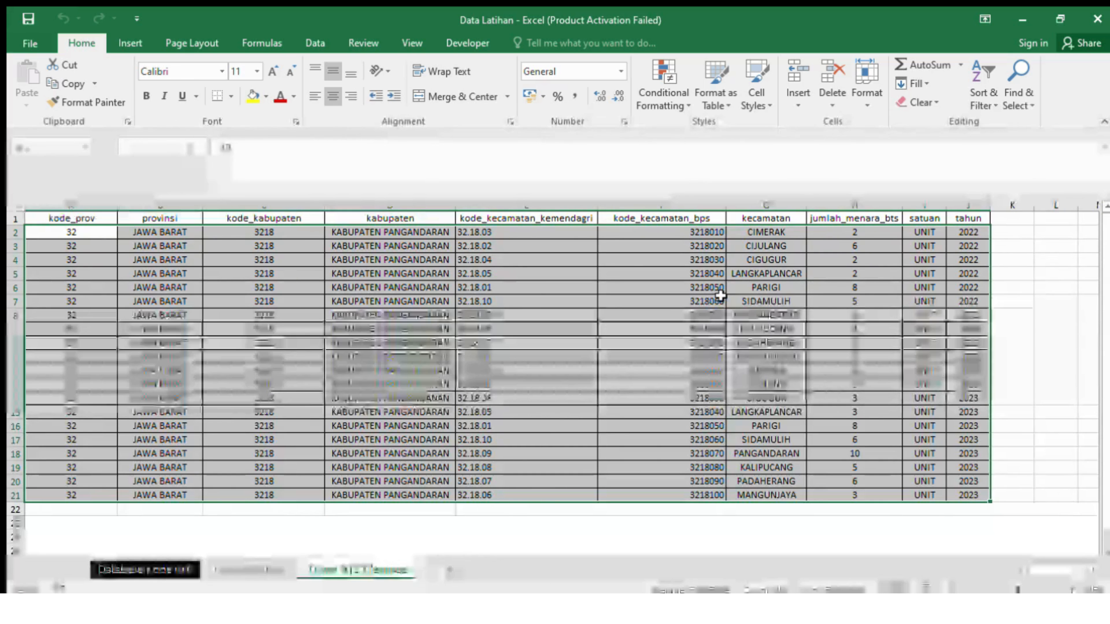
left_click(762, 232)
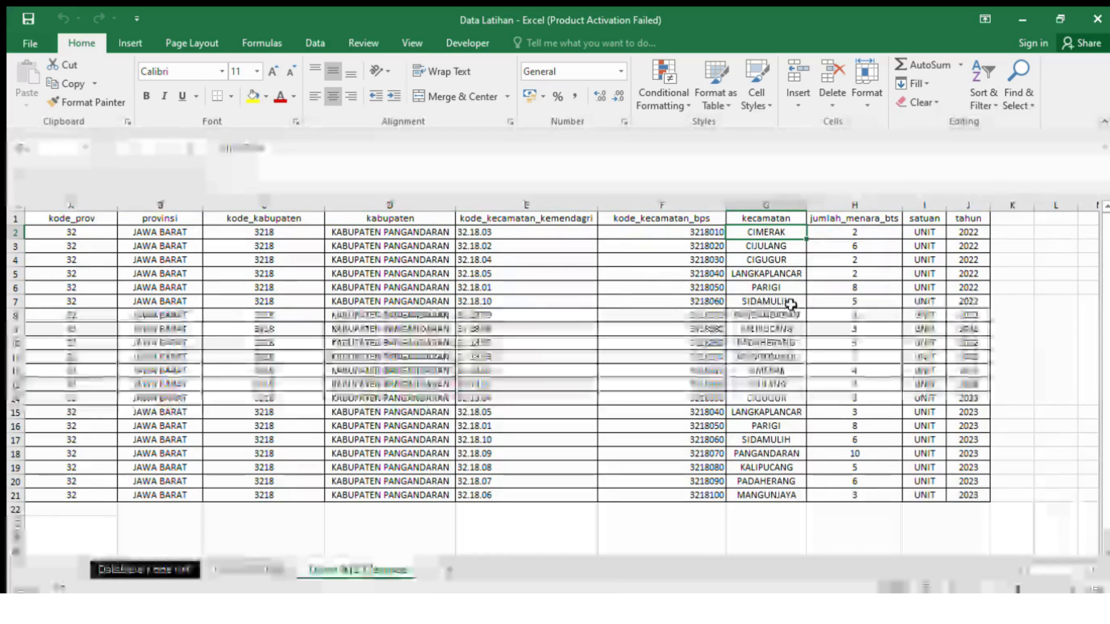
left_click(851, 231)
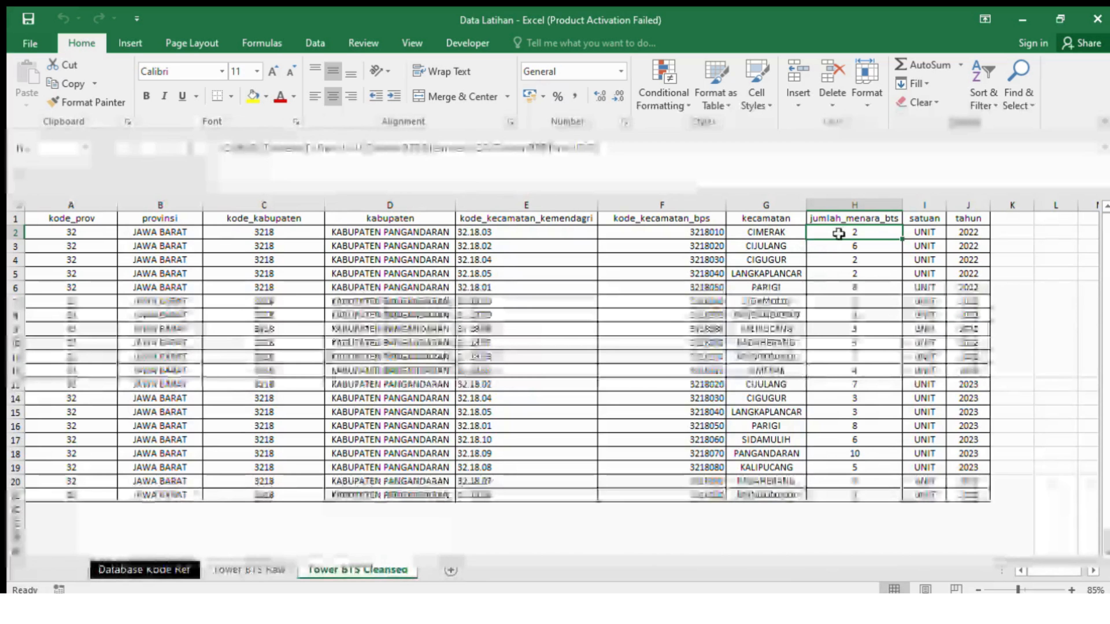
Examine the cleansed table's header row, its first data record and the satuan column heading.
left_click(25, 220)
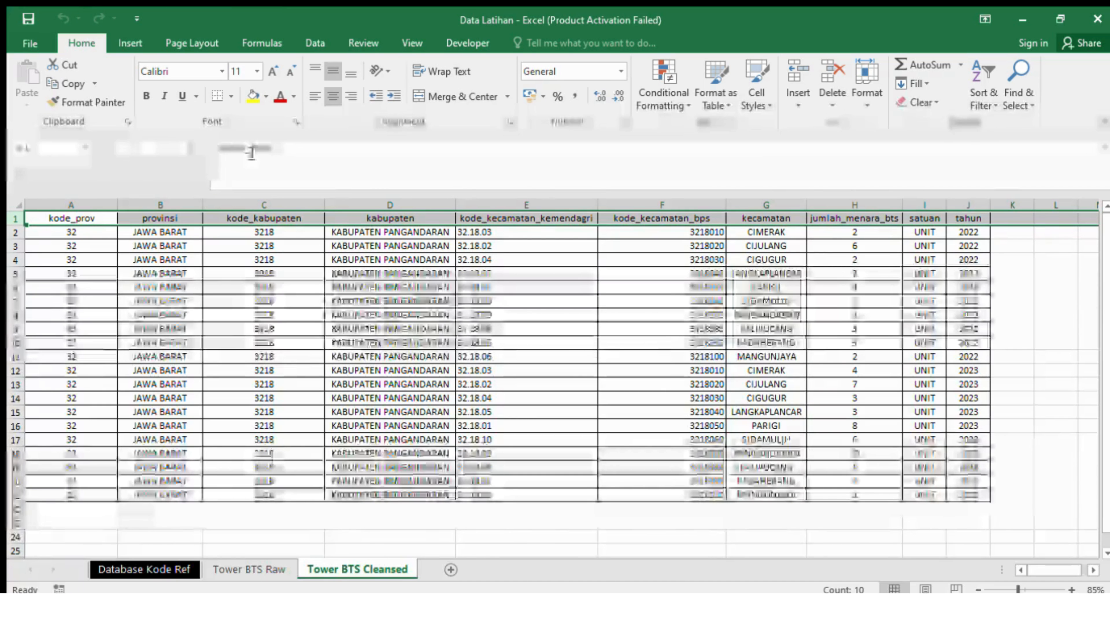
left_click(82, 236)
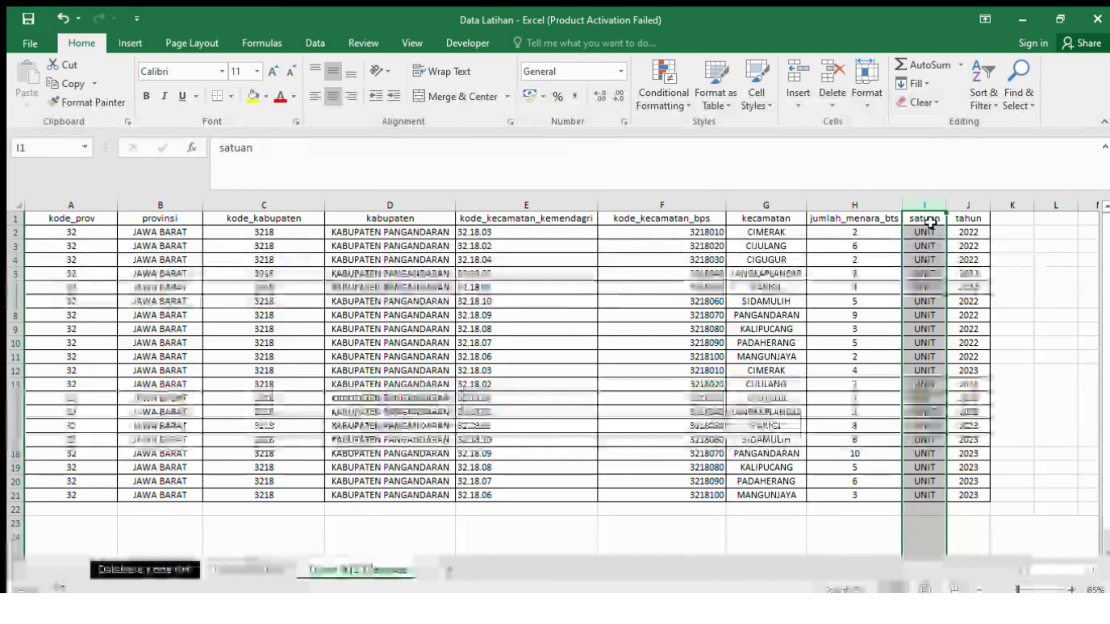
left_click(923, 217)
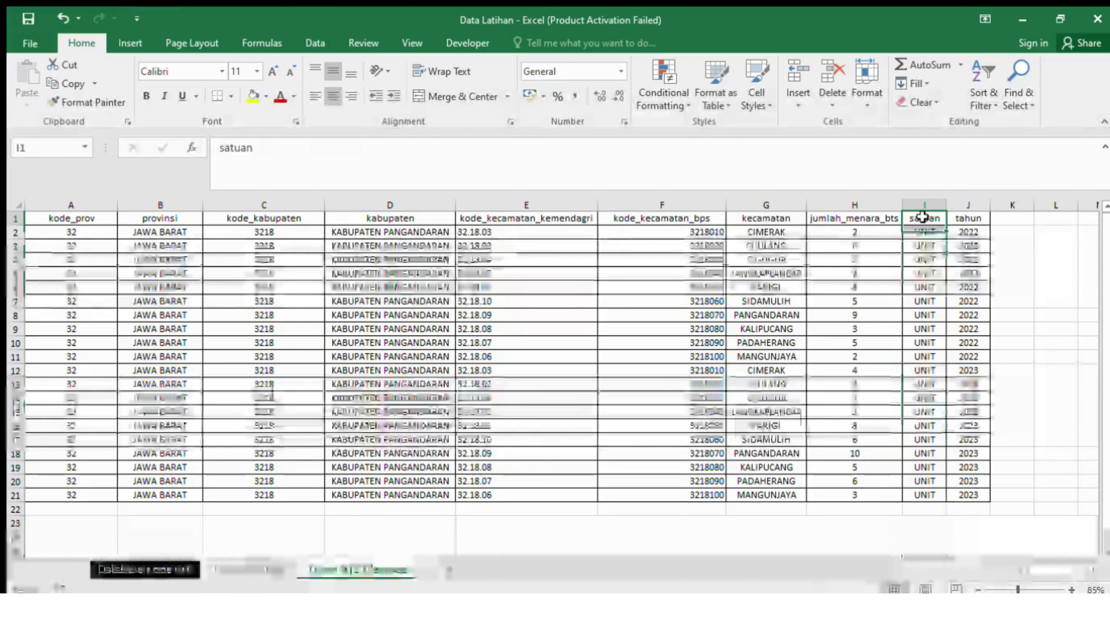
Examine the satuan column's first value, then the full satuan and tahun columns of the cleansed table.
left_click(922, 234)
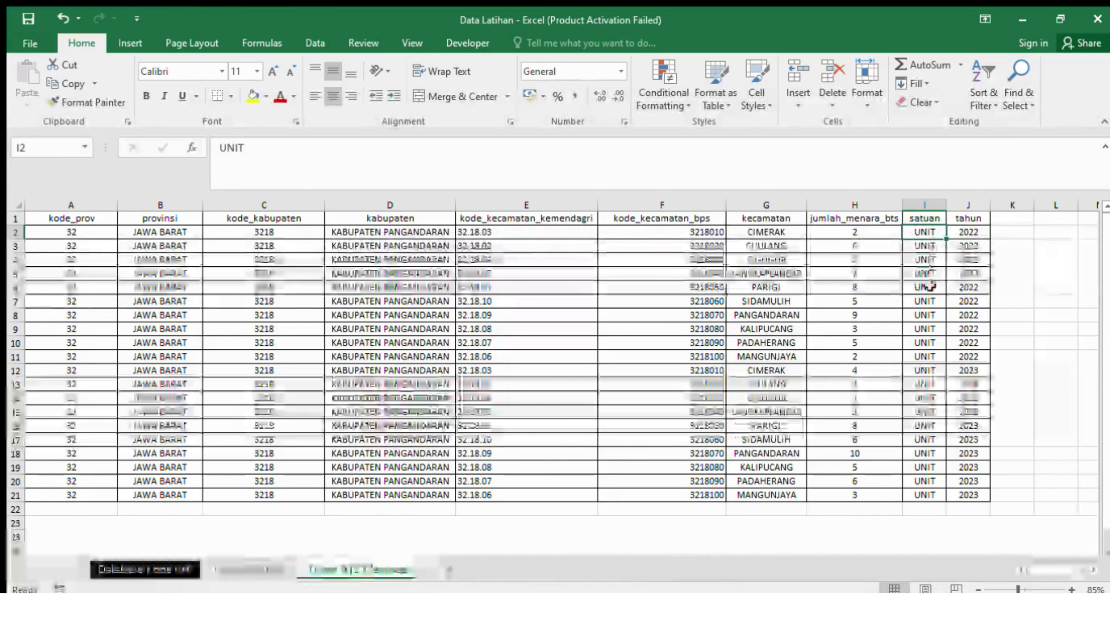
left_click(924, 205)
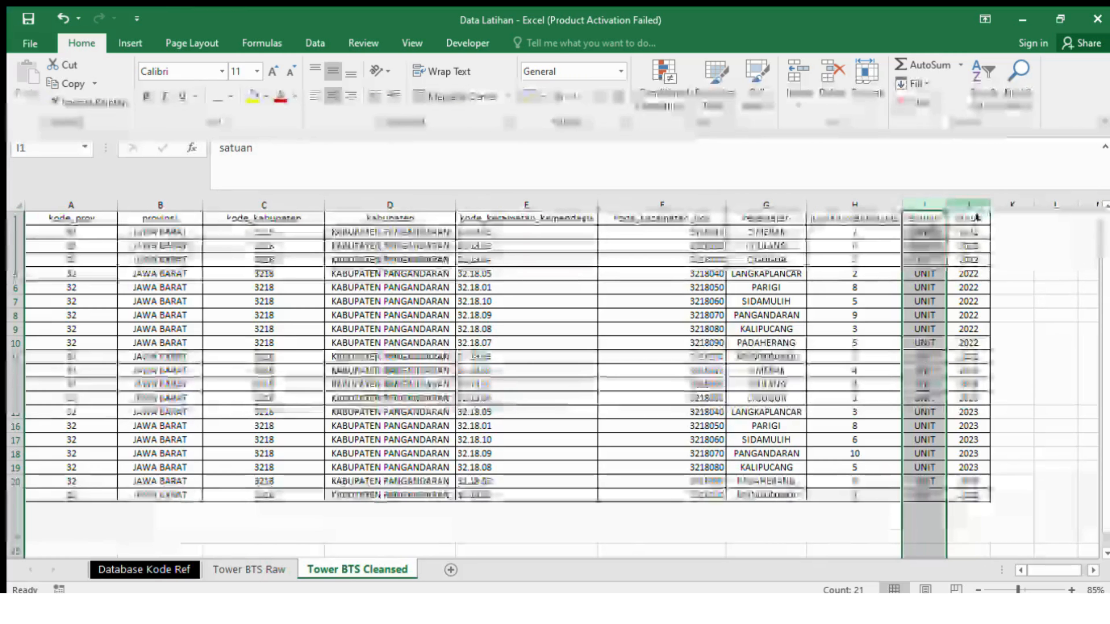
left_click(975, 209)
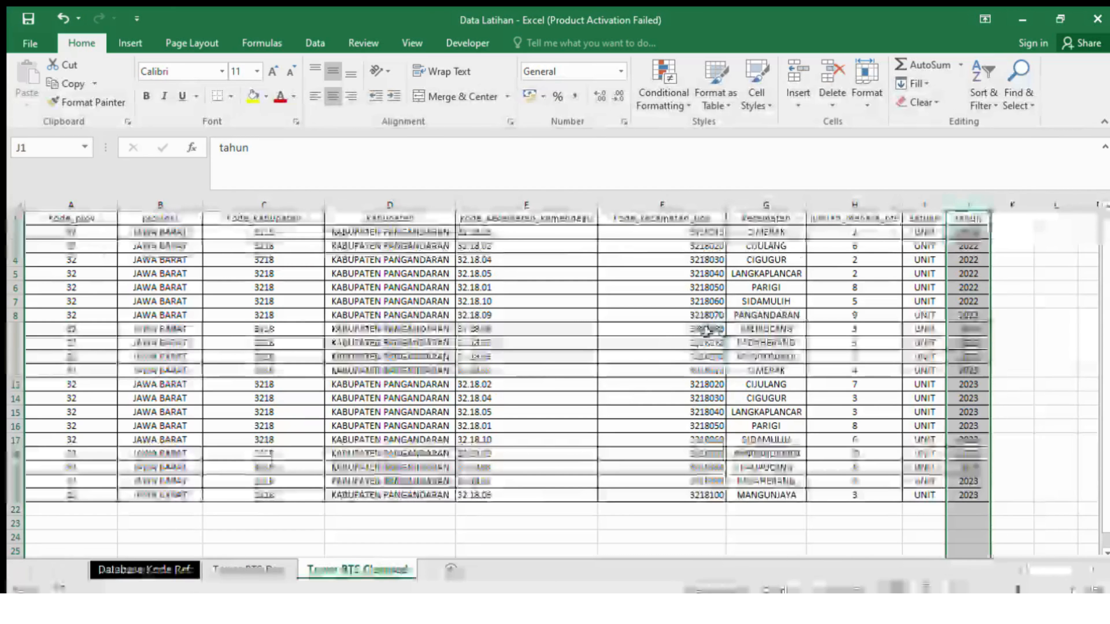
Copy the entire cleansed table, from the kode_prov header to the last record's tahun cell.
left_click(72, 217)
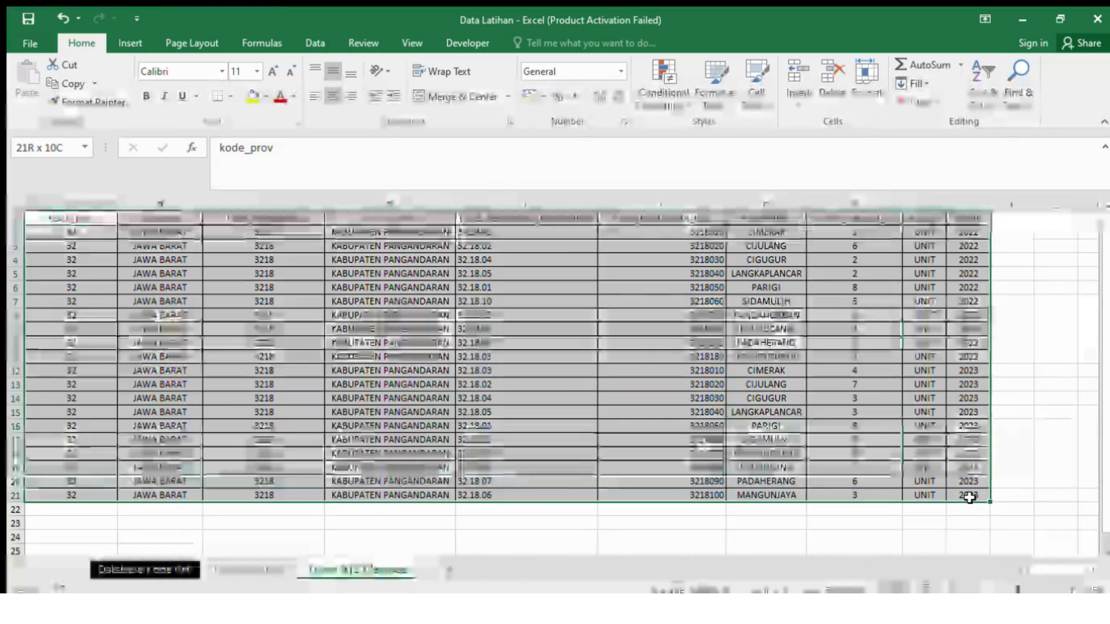
left_click(966, 496, "shift")
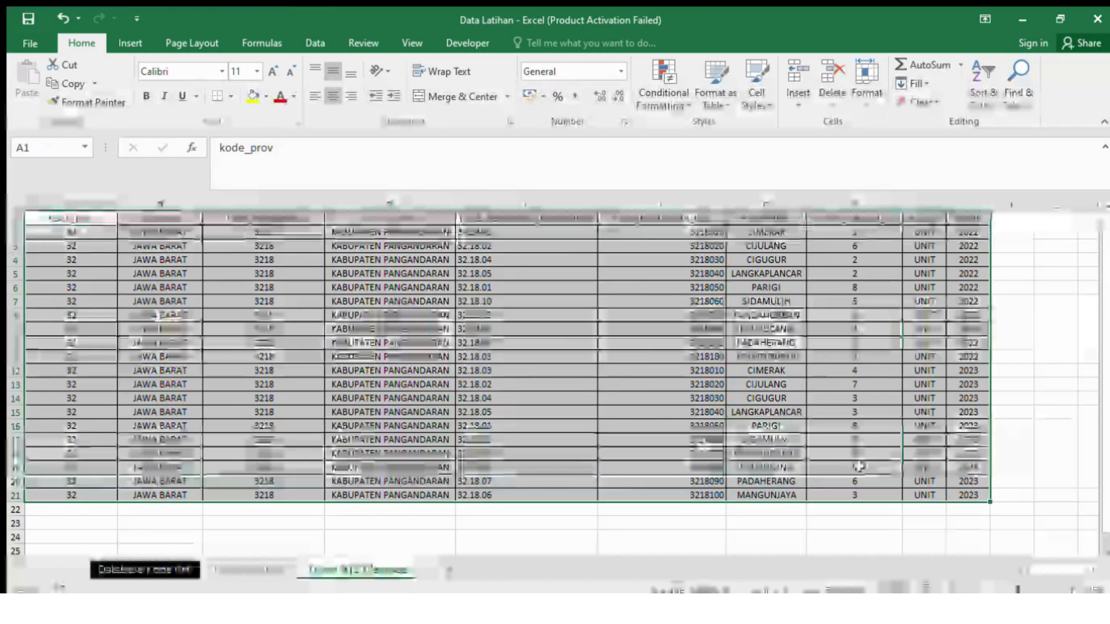
key("ctrl+c")
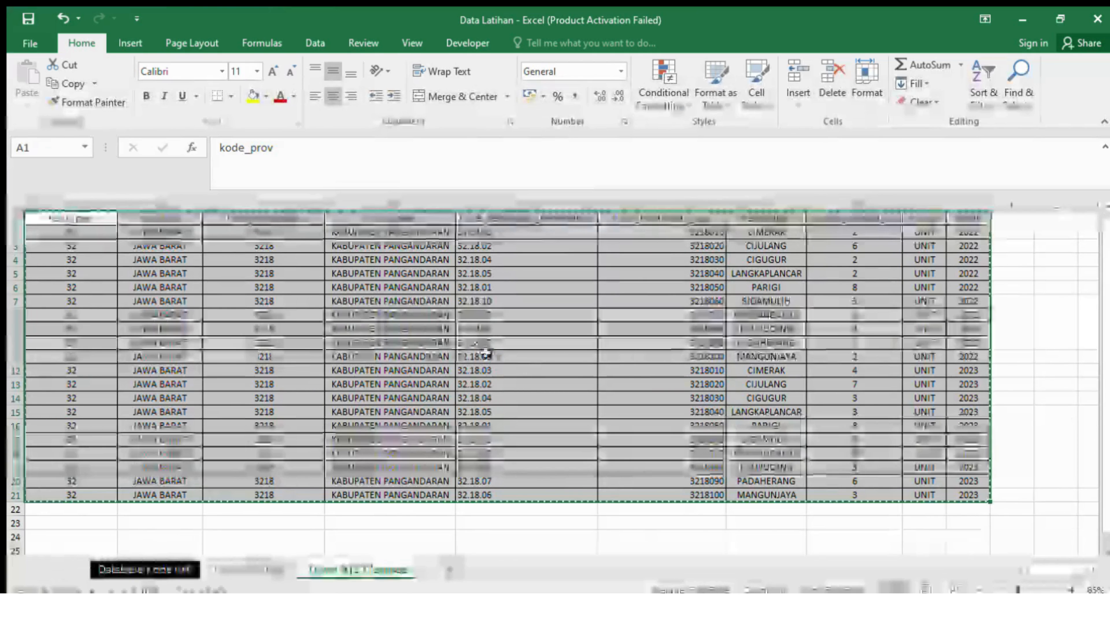
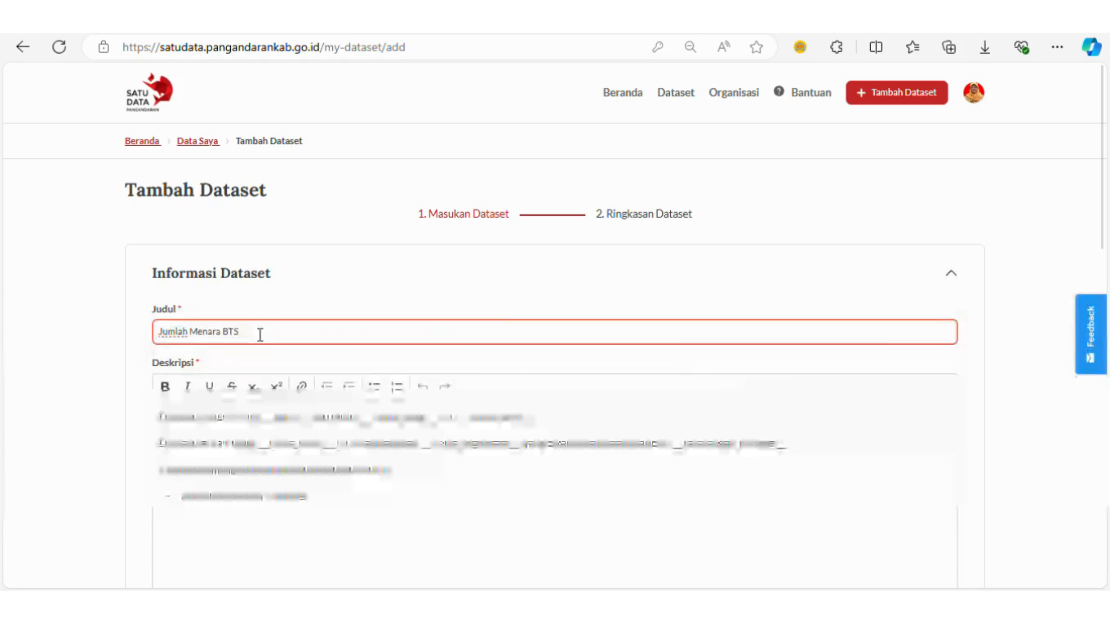
Extend the dataset's Judul to "Jumlah Menara BTS Berdasarkan Kecamatan".
type("Ber")
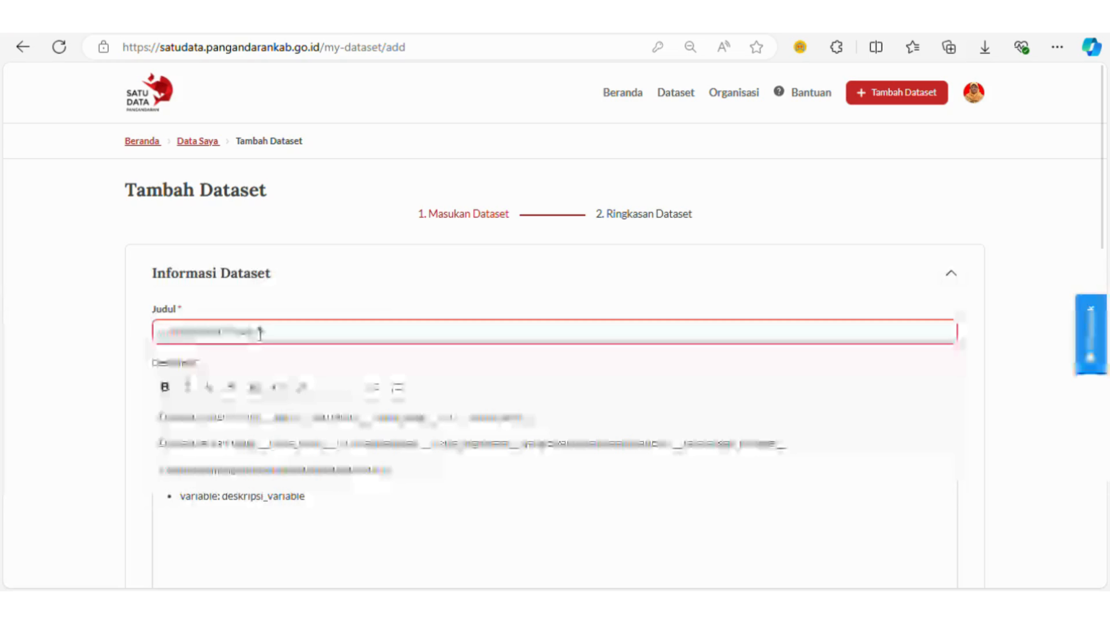
type("dasarkan")
double_click(257, 332)
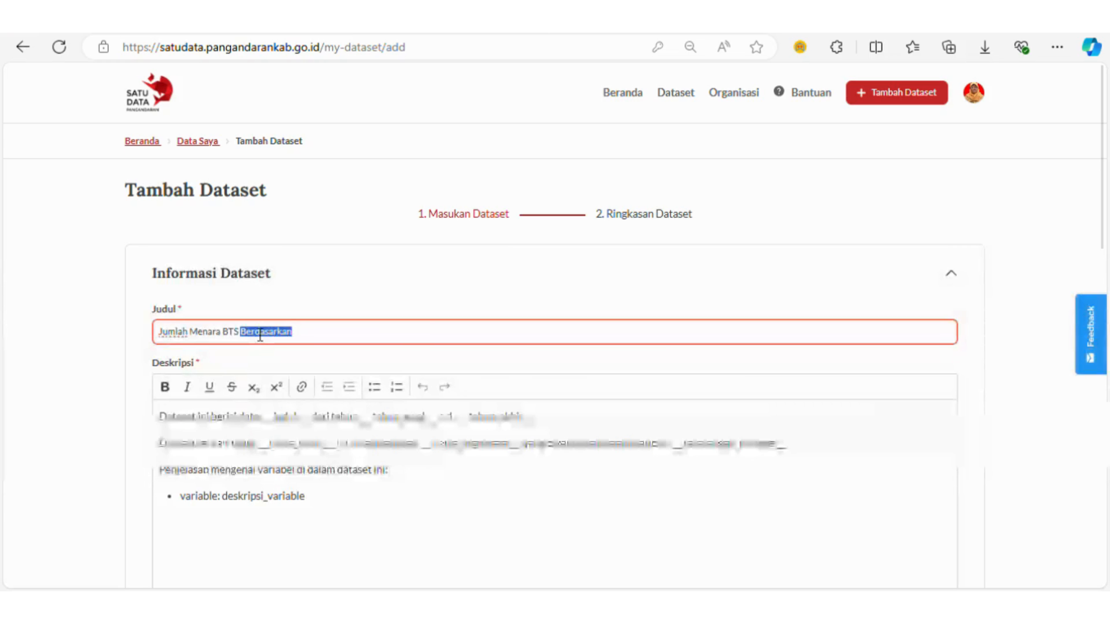
left_click(352, 337)
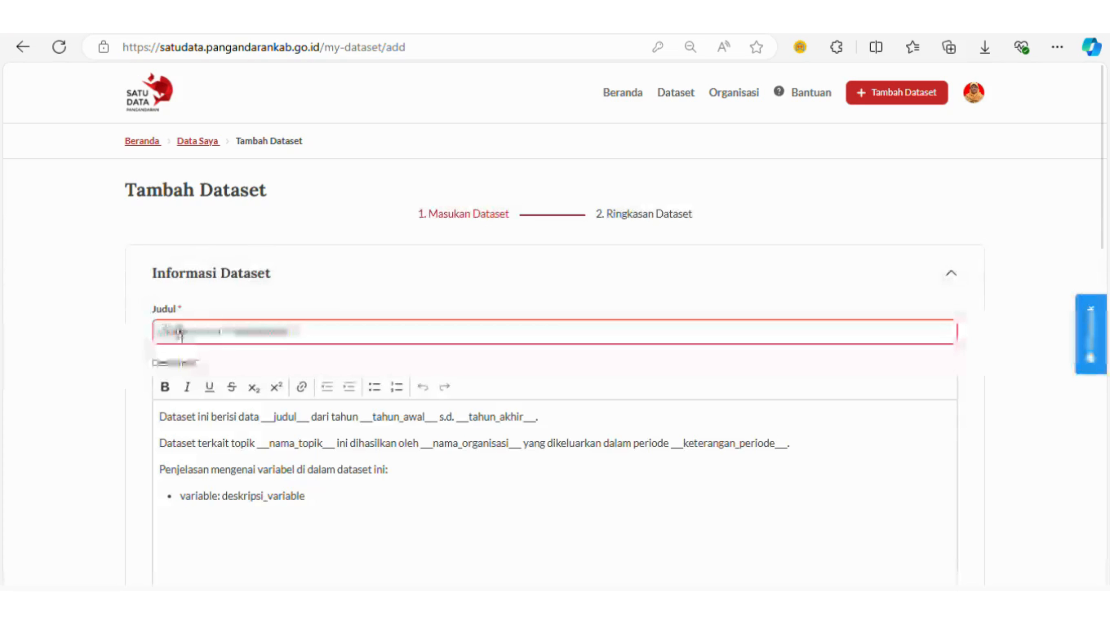
left_click_drag(251, 337, 275, 341)
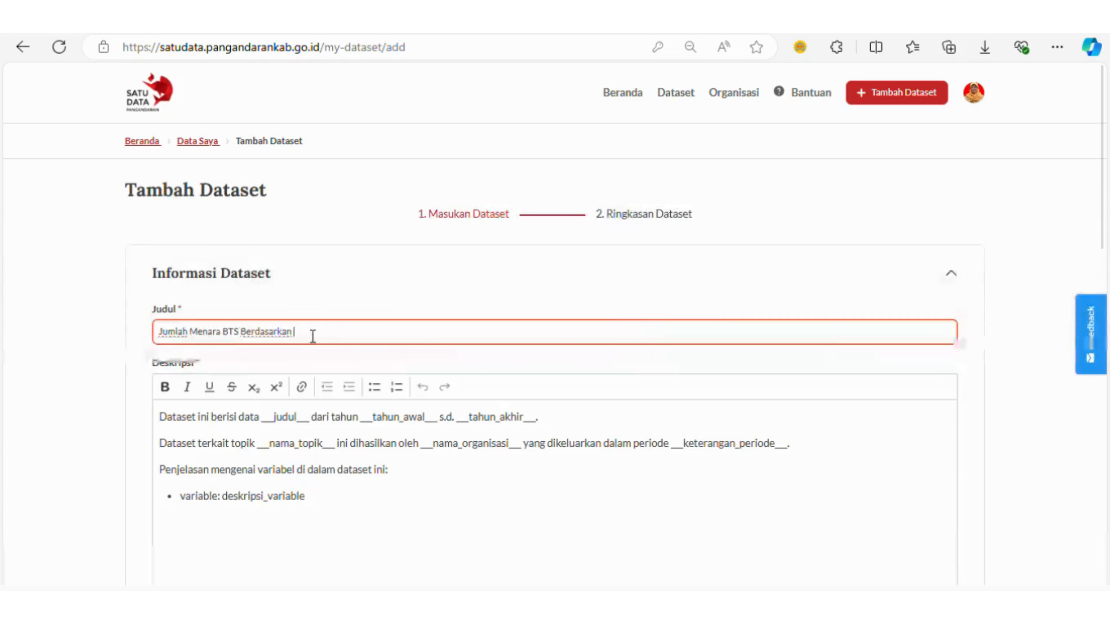
type("Kecamata")
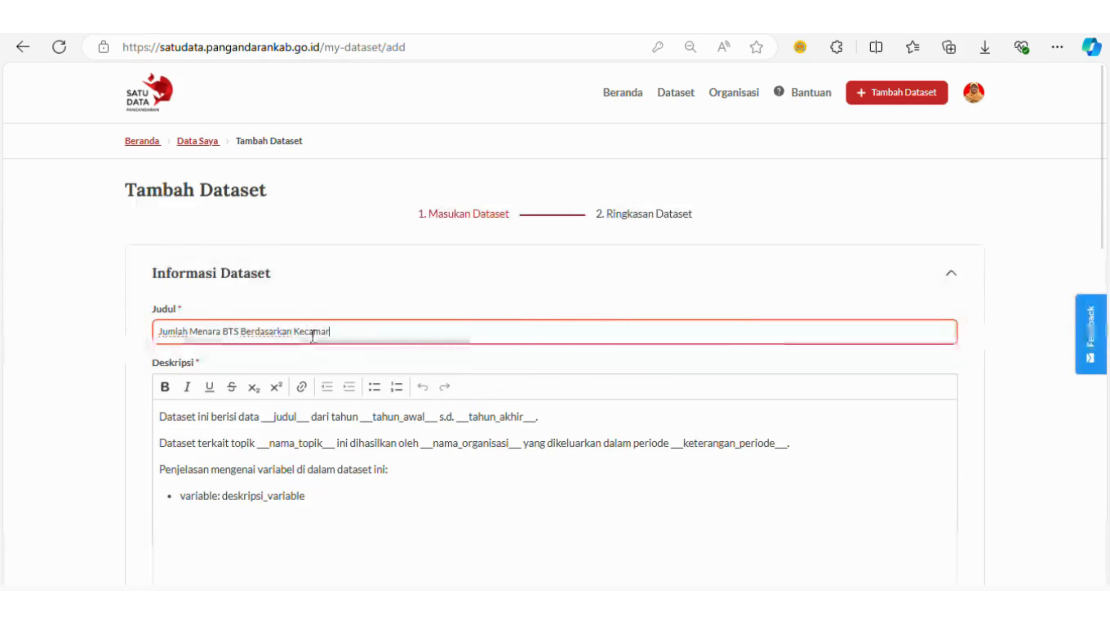
type("an")
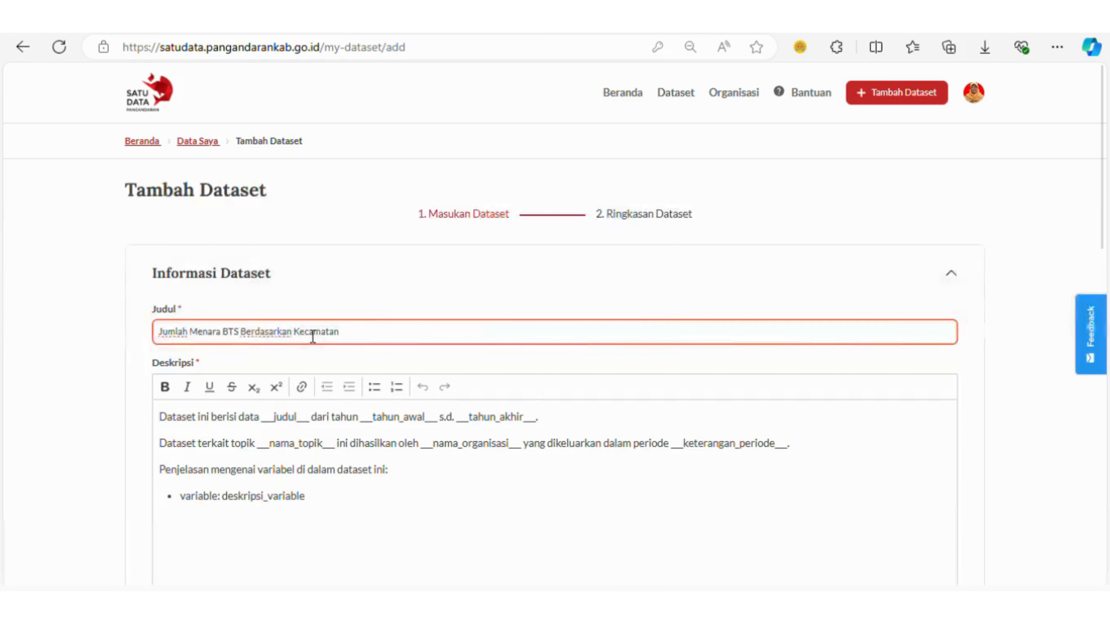
double_click(313, 333)
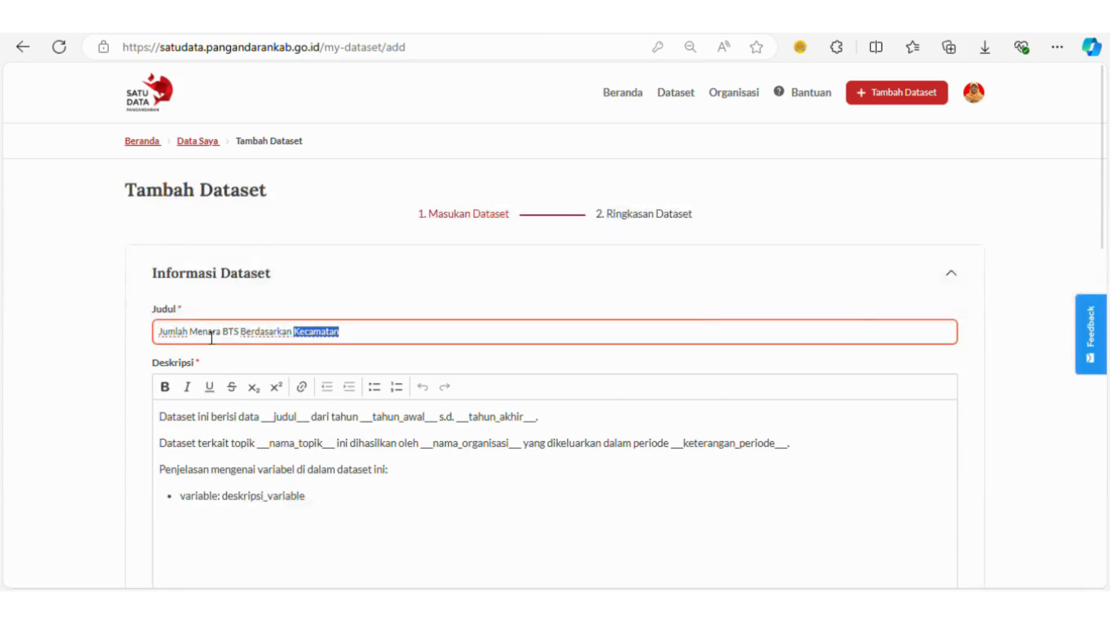
left_click(349, 339)
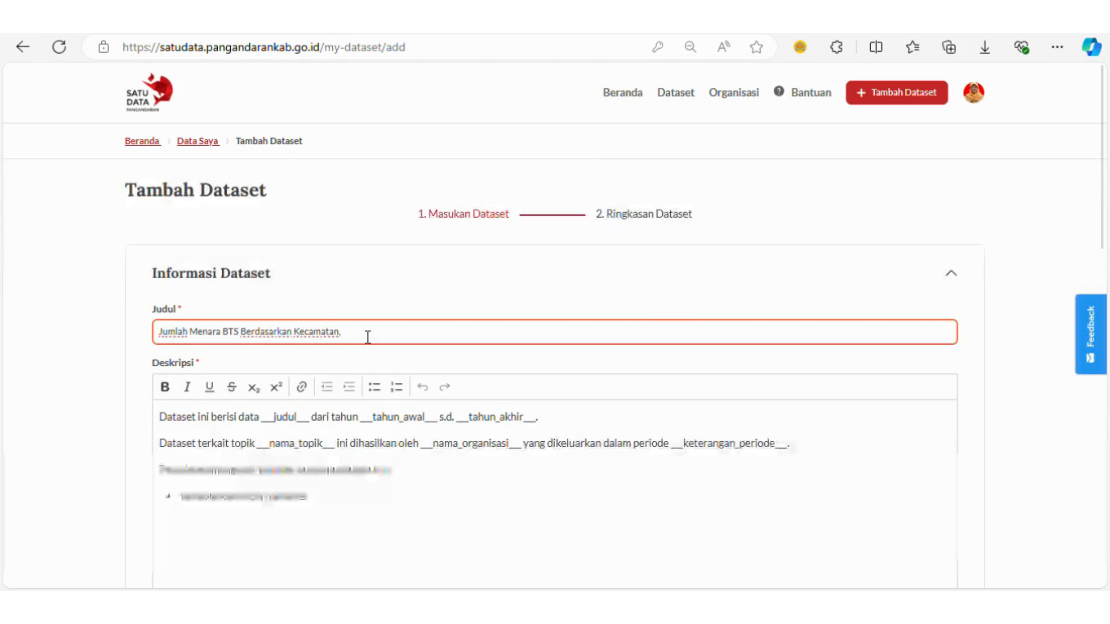
Try the longer title variant "Jumlah Menara BTS Berdasarkan Kecamatan, Desa dan Provider".
type("dan Provider")
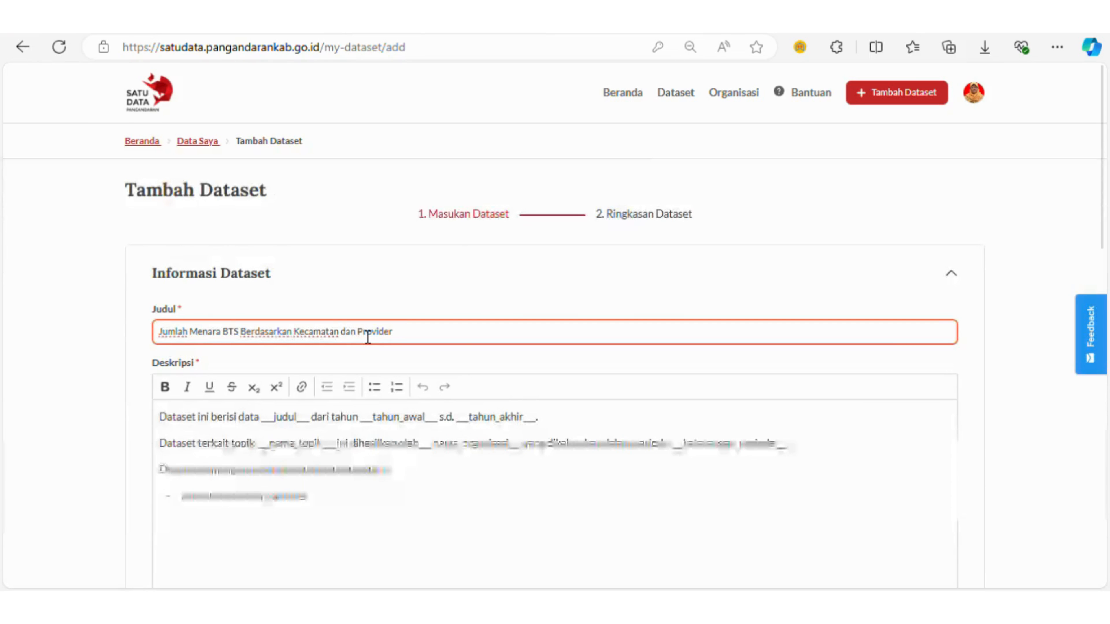
key("ctrl+Left")
key("ctrl+Left")
type(", D")
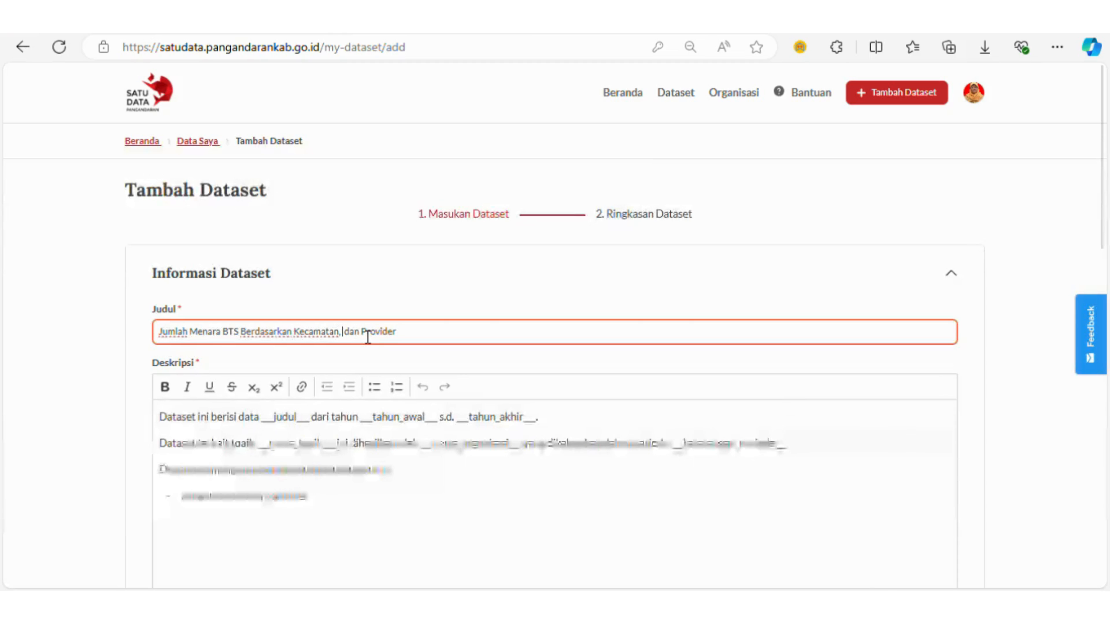
type("esa")
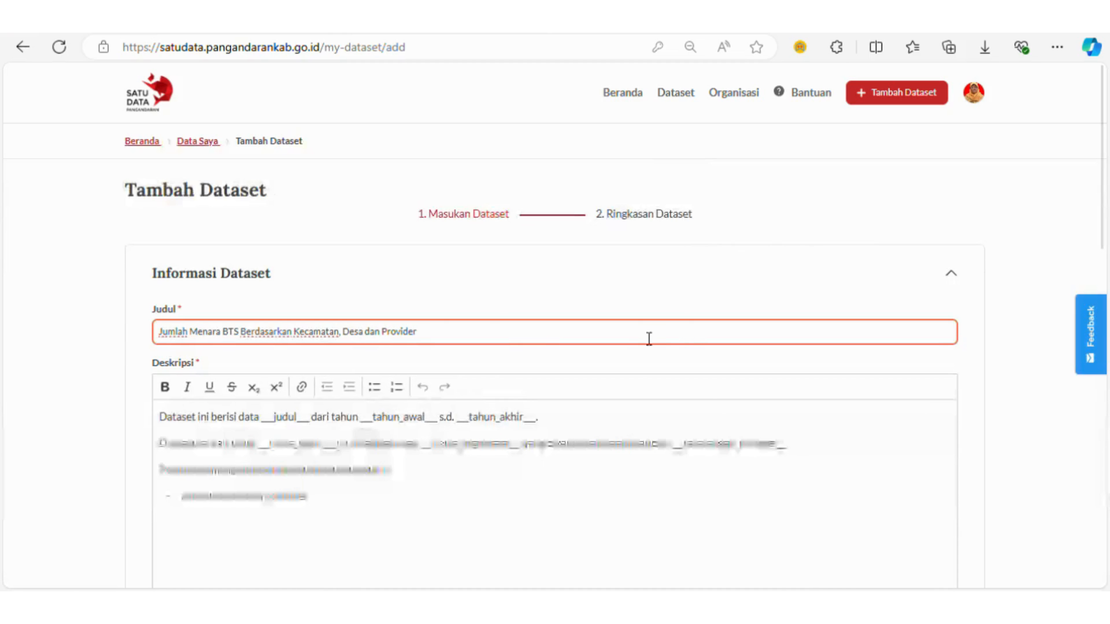
Remove ", Desa dan Provider" from the end of the dataset title.
left_click(479, 342)
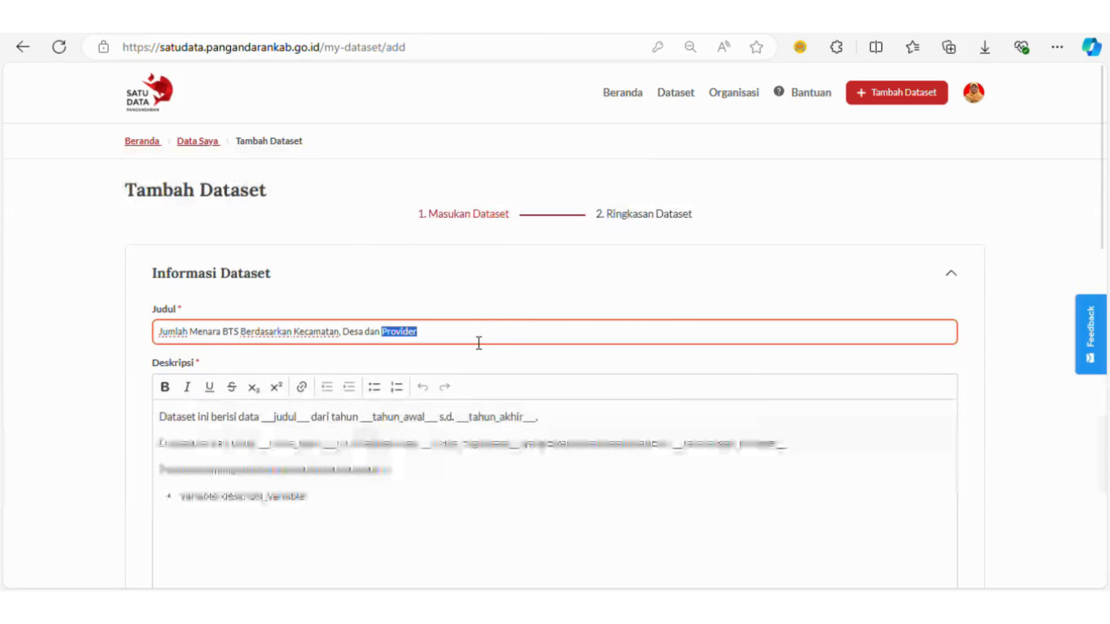
key("ctrl+shift+Left")
key("ctrl+shift+Left")
key("BackSpace")
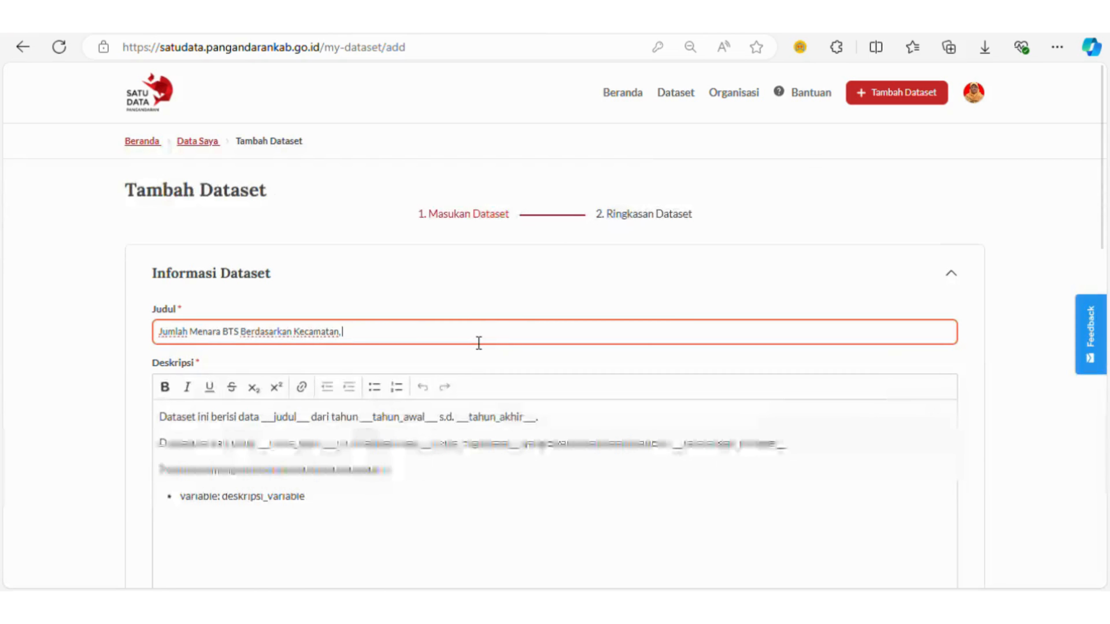
key("BackSpace")
key("BackSpace")
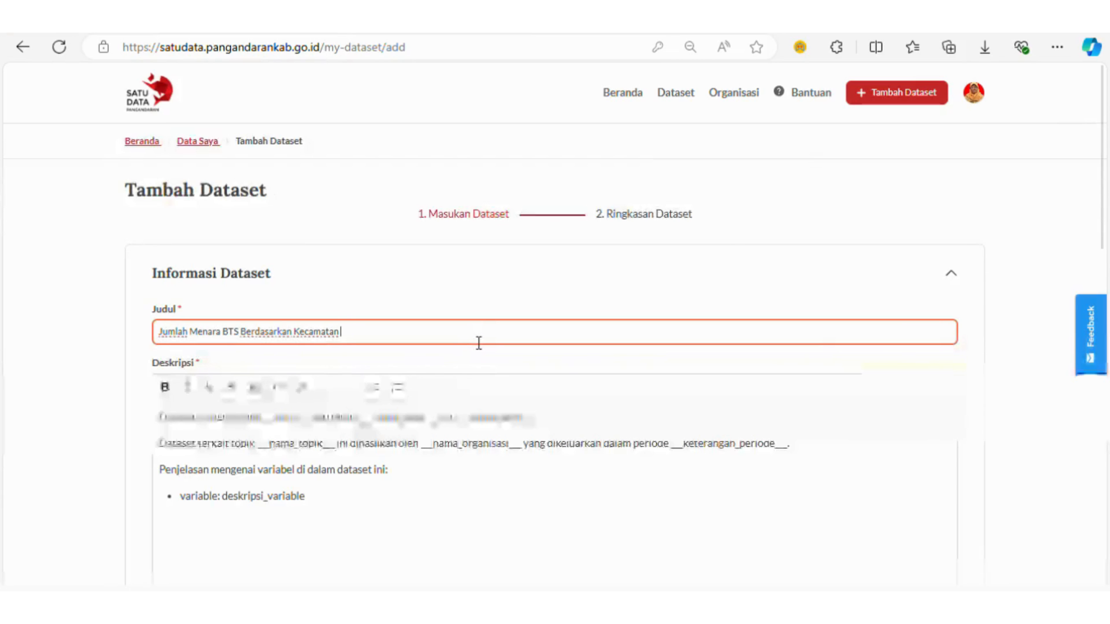
Add the location "di Kabupaten Pangandaran" to the end of the dataset title.
type("di")
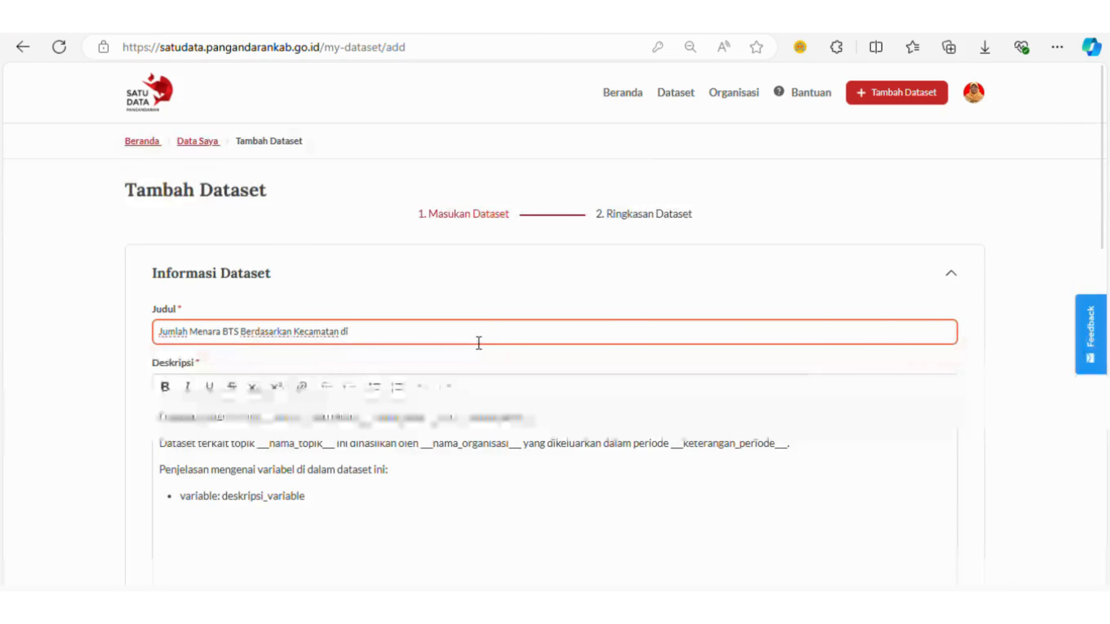
type(" Kabupaten")
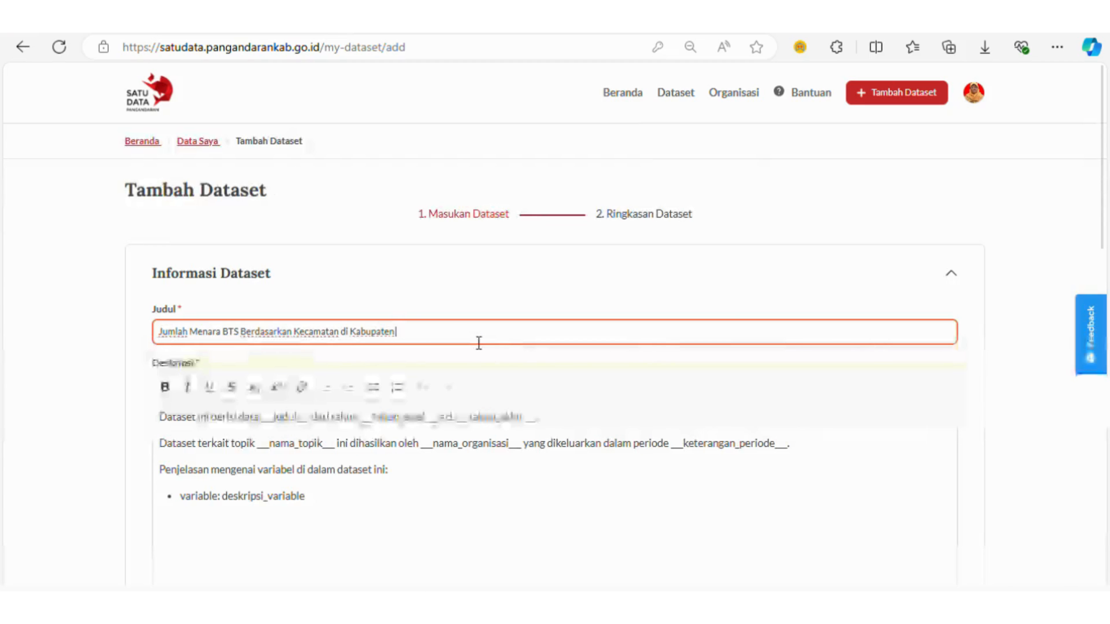
type(" Pangandaran")
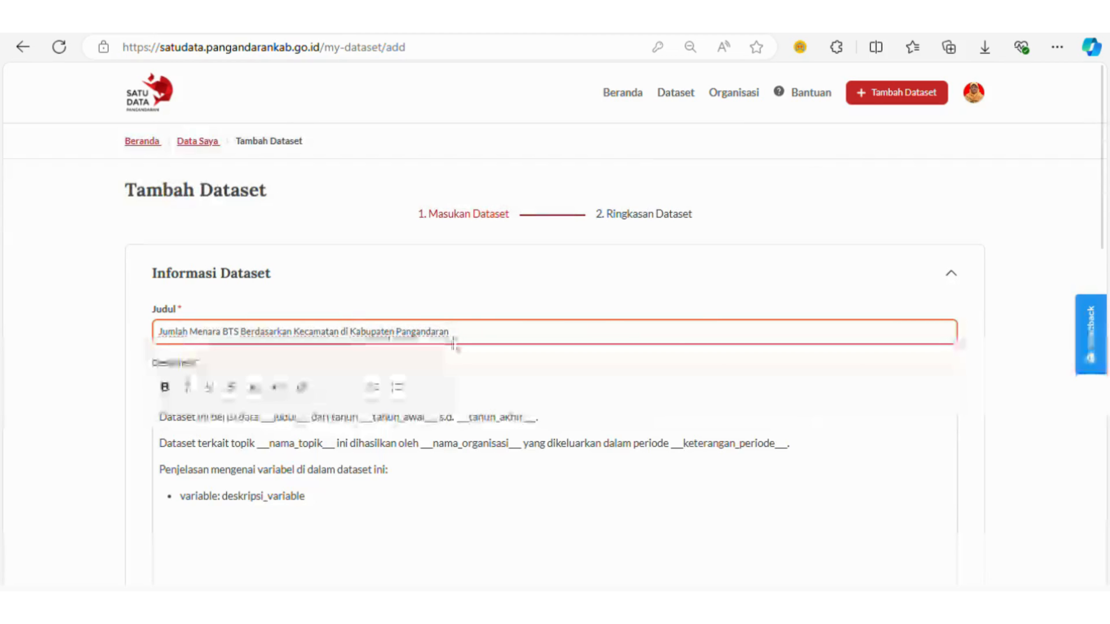
left_click_drag(472, 339, 365, 352)
left_click(345, 341)
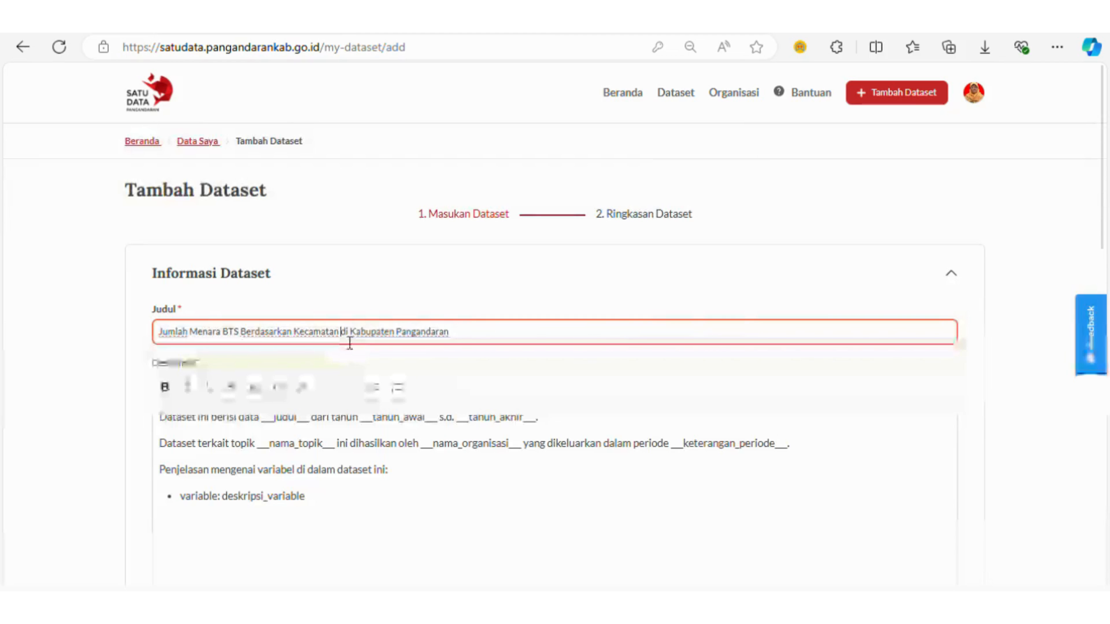
left_click(478, 330, "shift")
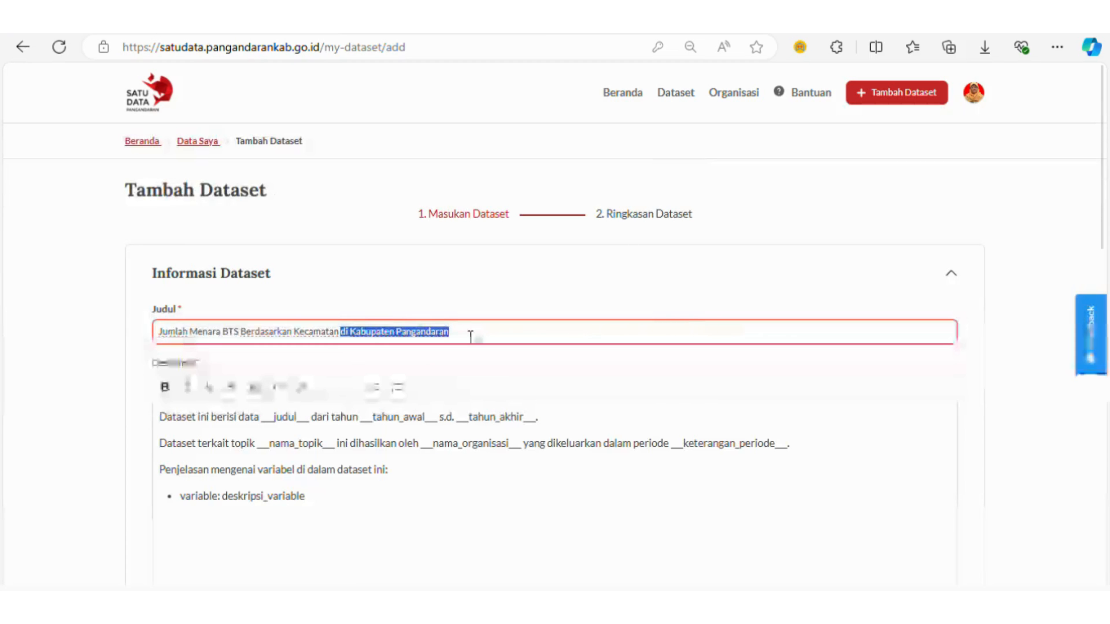
left_click(477, 339)
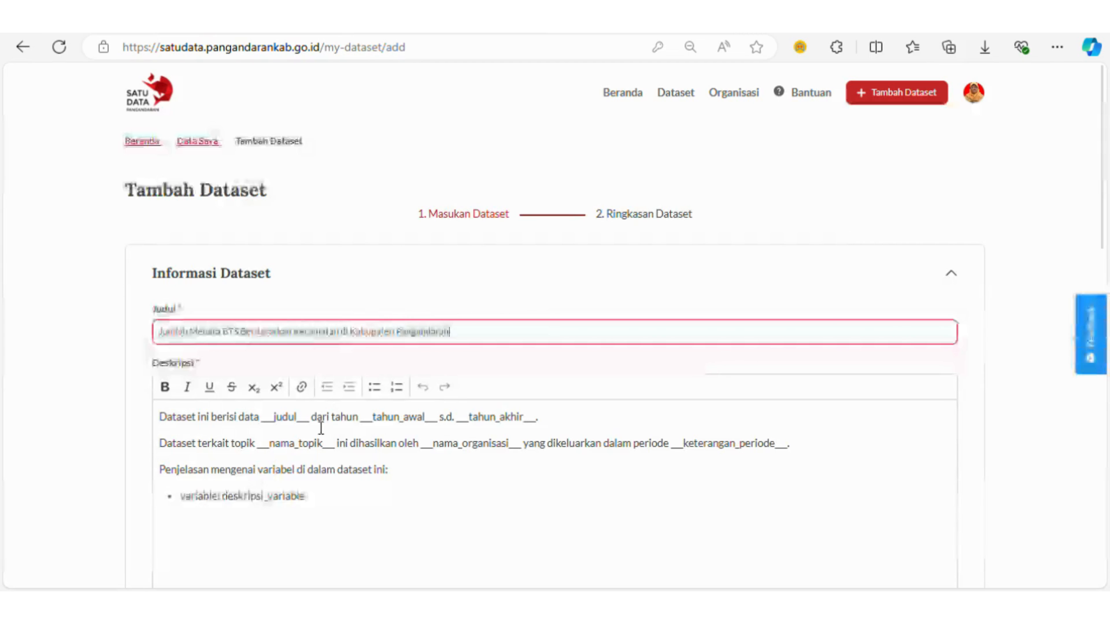
Move on to the Deskripsi text and check the title wording in its opening sentence.
left_click(281, 428)
scroll(297, 414, "down", 2)
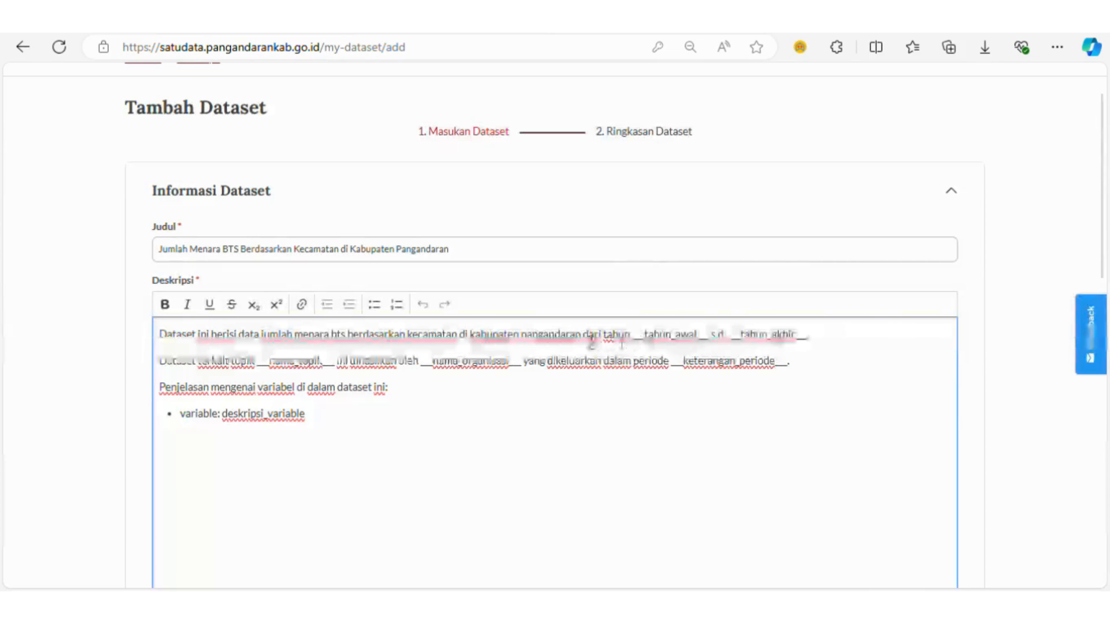
left_click(584, 335, "shift")
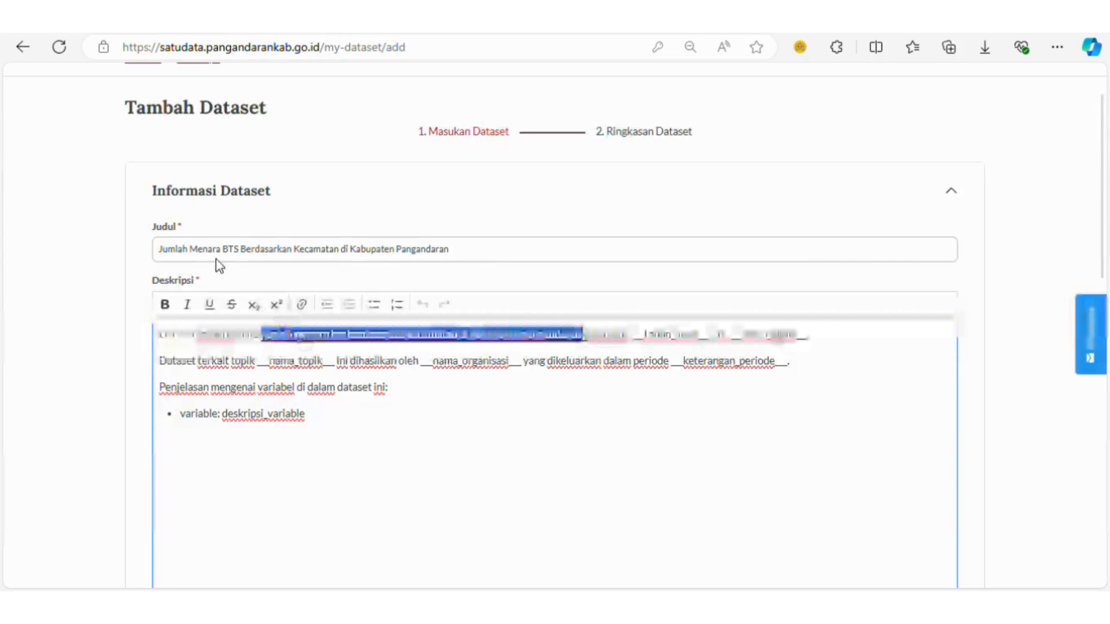
left_click(819, 357)
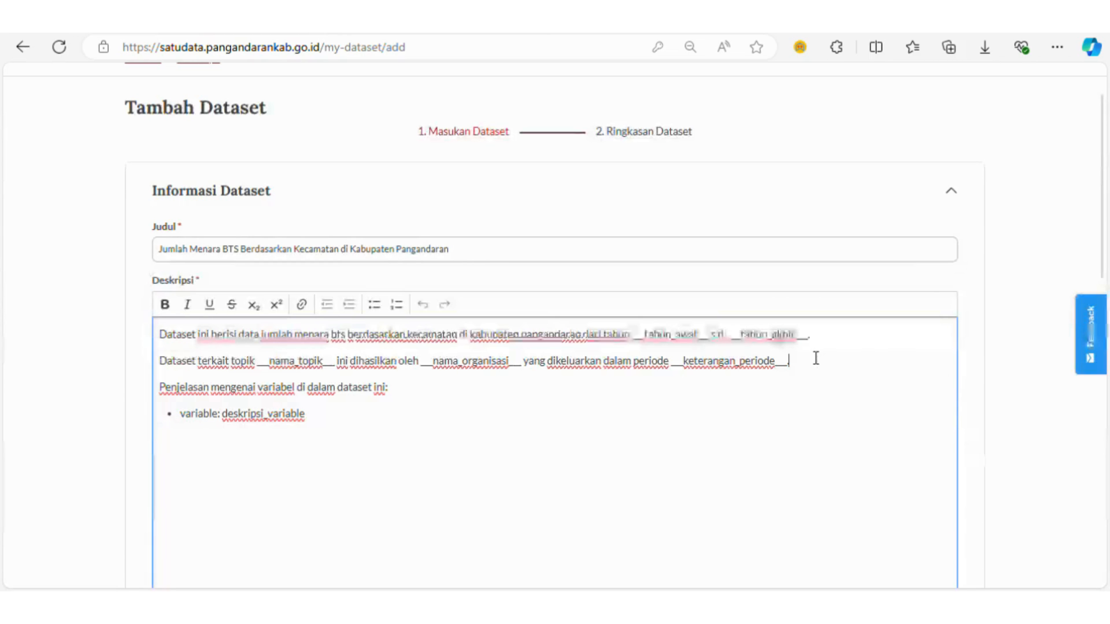
Replace the __tahun_awal__ placeholder in the description with 2022 and __tahun_akhir__ with 2023.
left_click(635, 336)
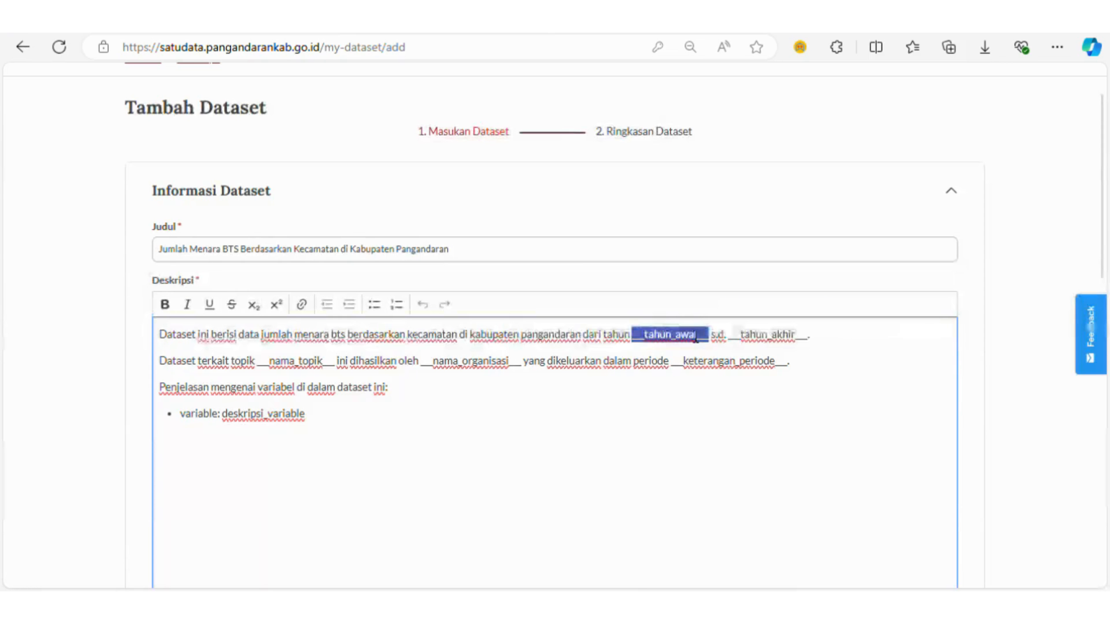
type("20")
key("Right")
key("Right")
key("Right")
key("Right")
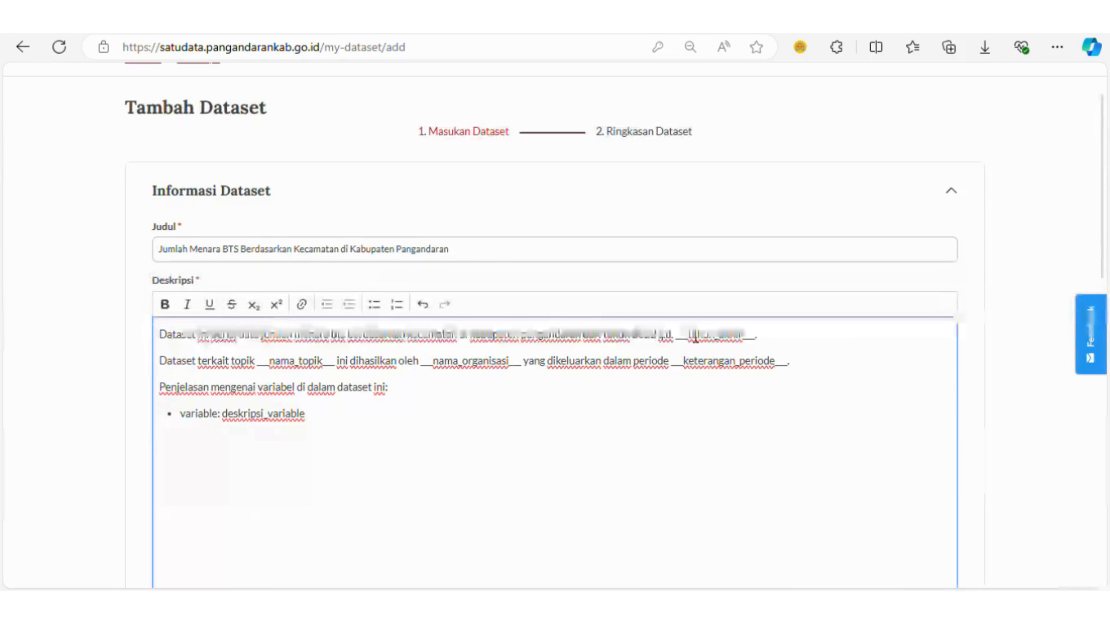
double_click(696, 335)
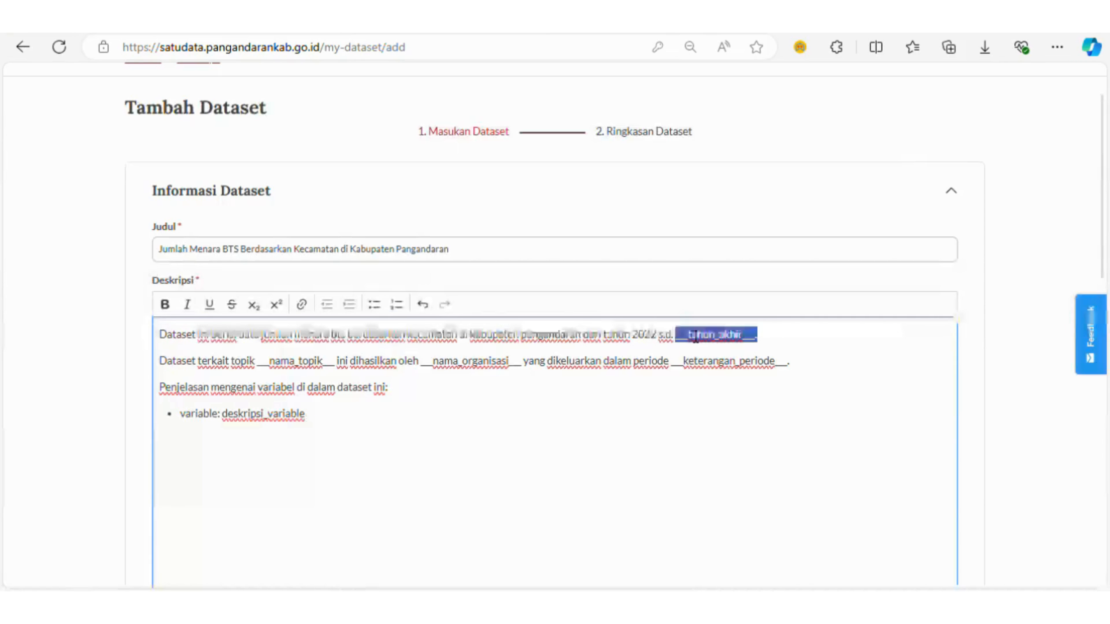
type("2023")
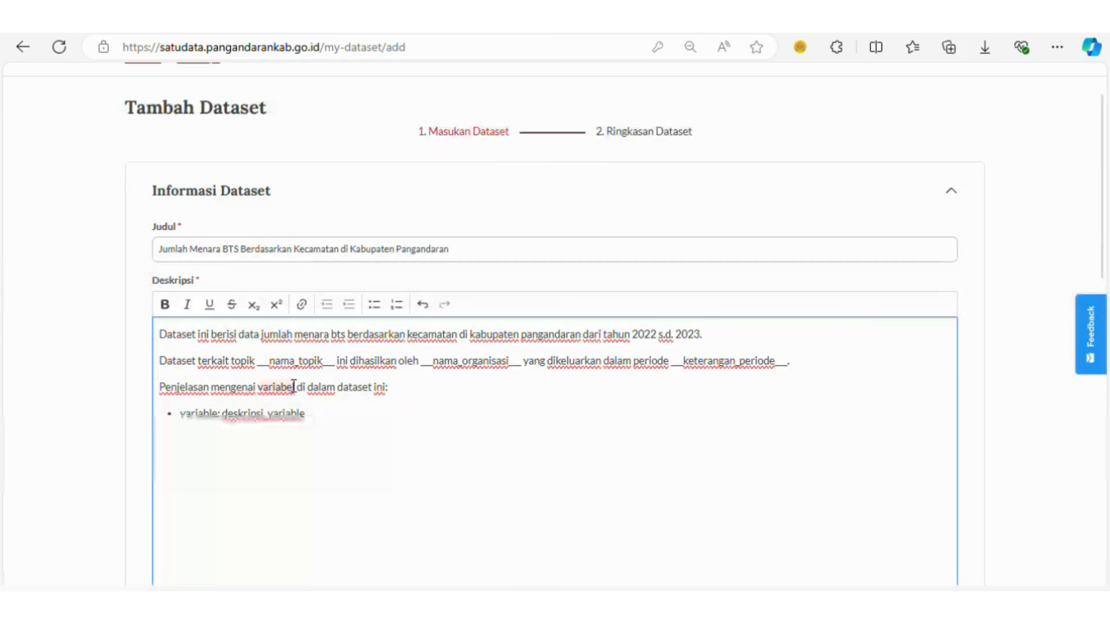
Set the dataset's Topik to Pemerintah dan Desa.
double_click(309, 361)
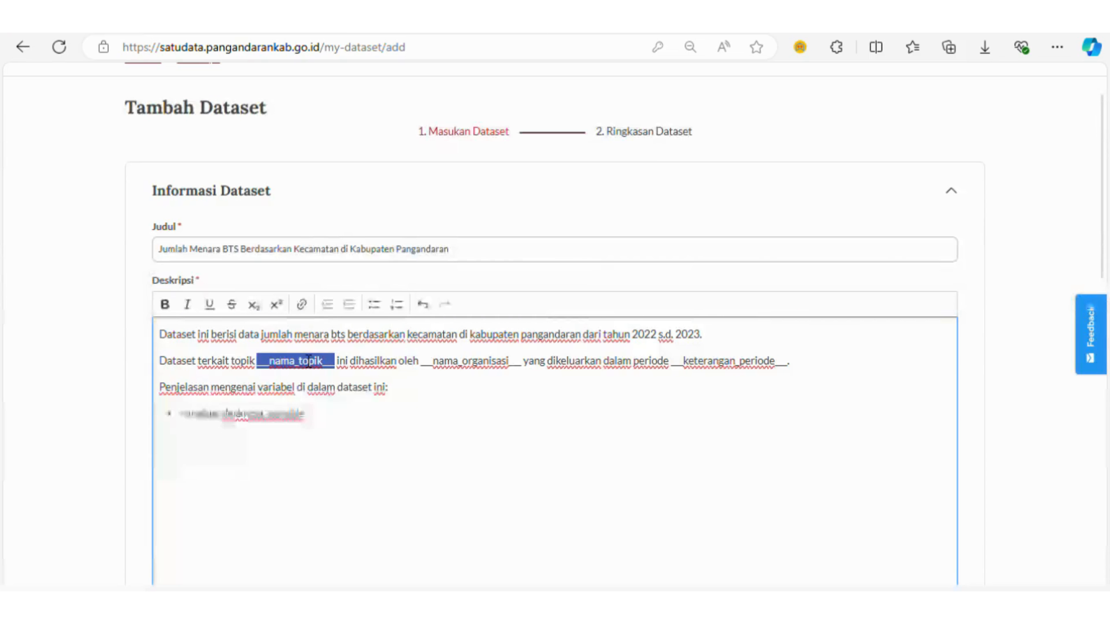
scroll(391, 411, "down", 2)
scroll(391, 411, "down", 6)
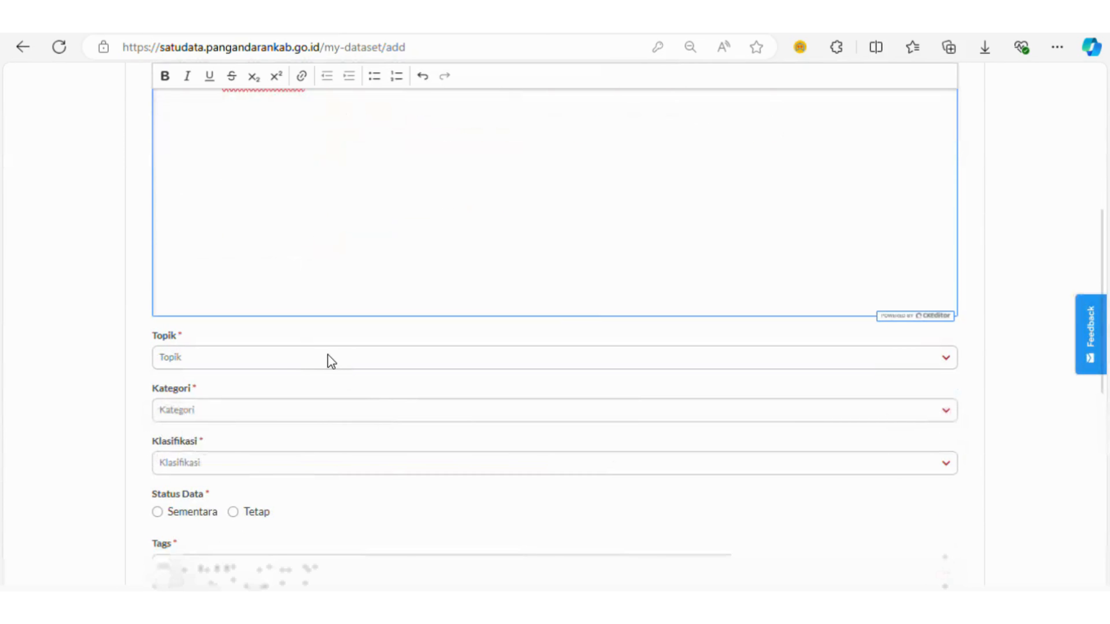
left_click(327, 358)
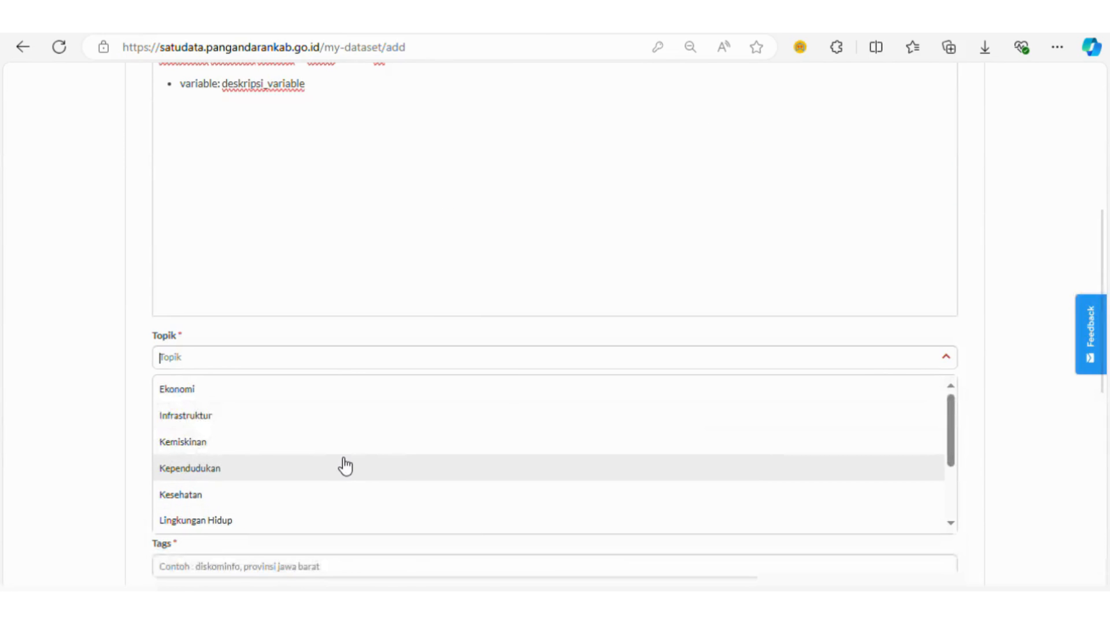
scroll(346, 466, "down", 3)
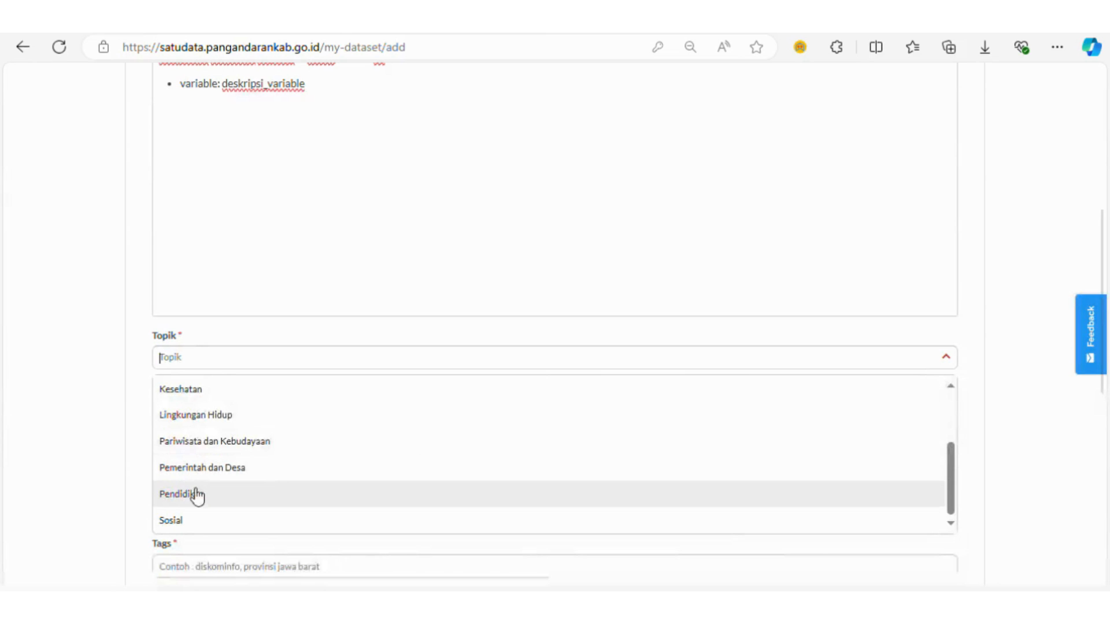
scroll(268, 513, "up", 3)
scroll(267, 513, "down", 3)
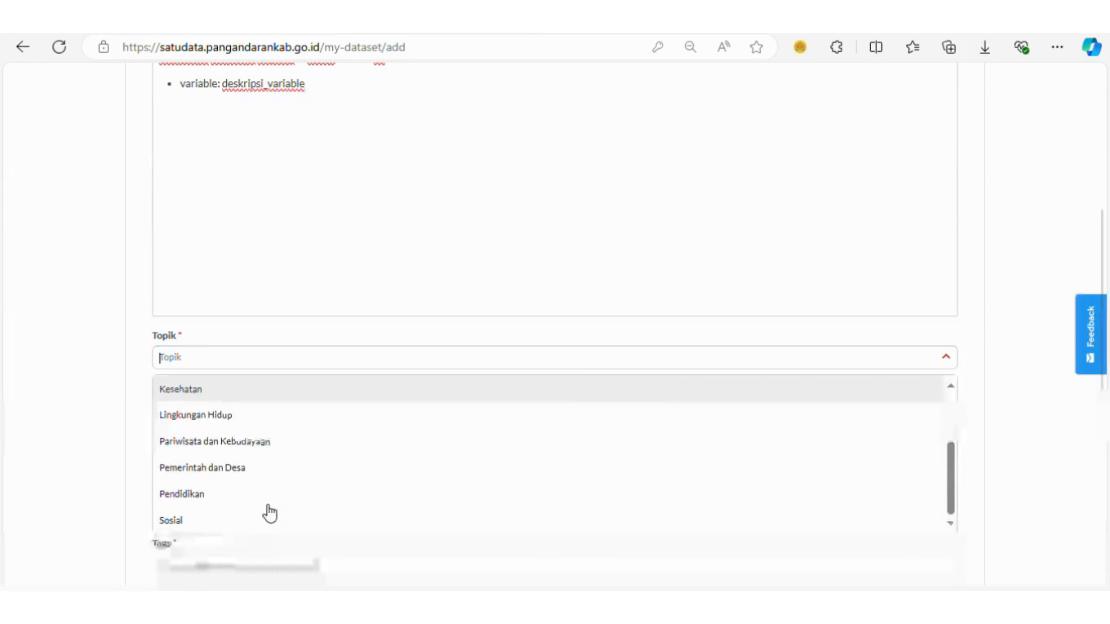
left_click(244, 466)
Replace the description's __nama_topik__ placeholder with "pemerintah dan desa", __nama_organisasi__ with DKISP and __keterangan_periode__ with 2023.
scroll(446, 367, "up", 6)
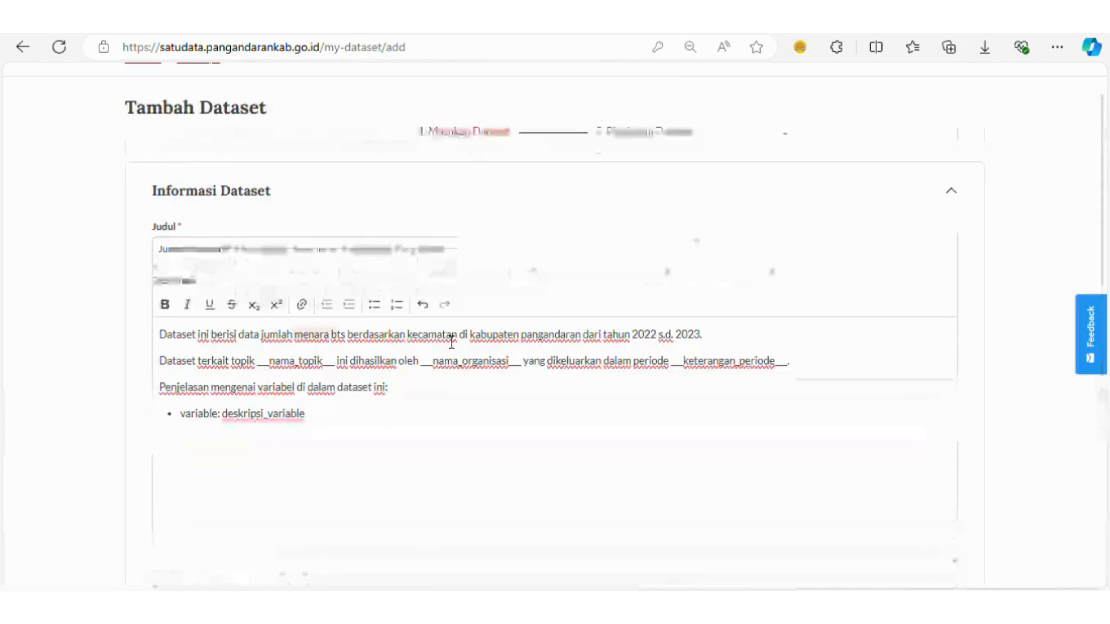
left_click(272, 367)
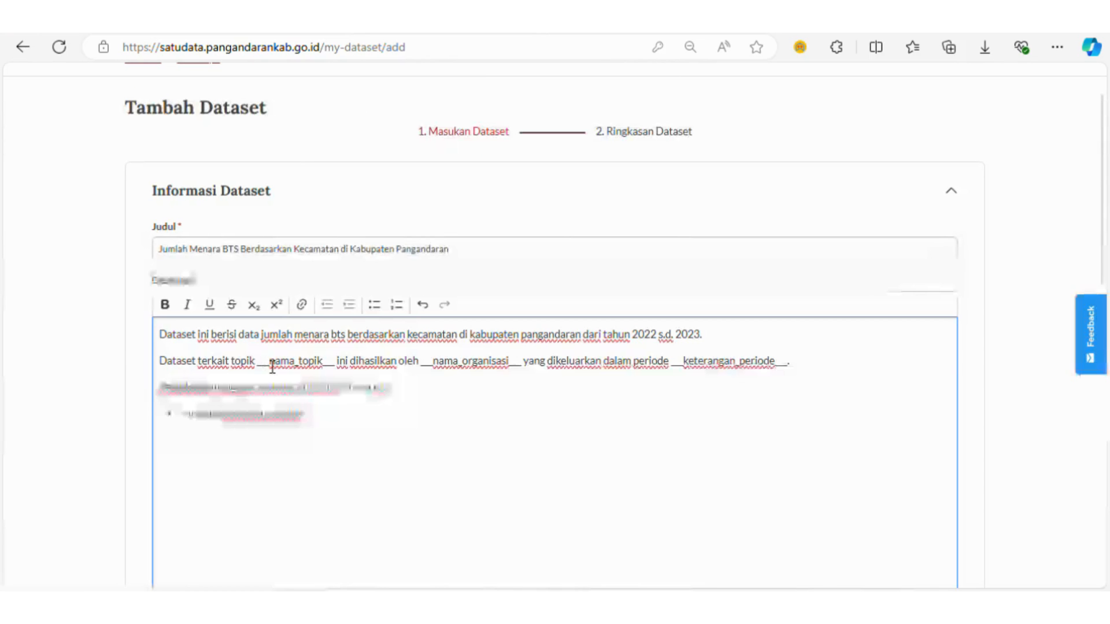
double_click(271, 367)
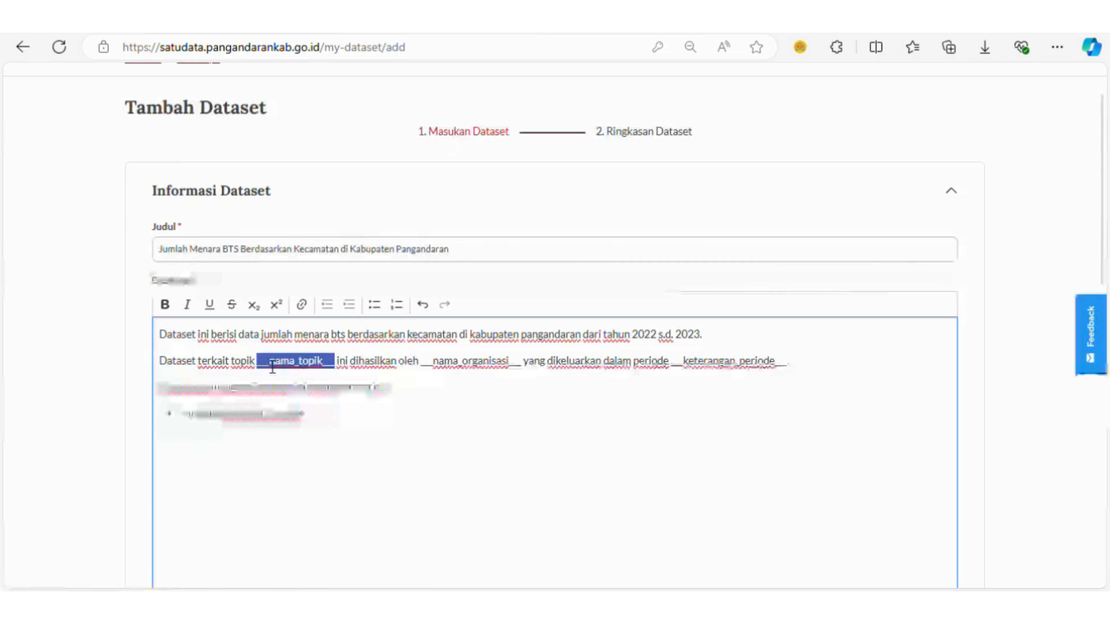
type("pemerintah dan")
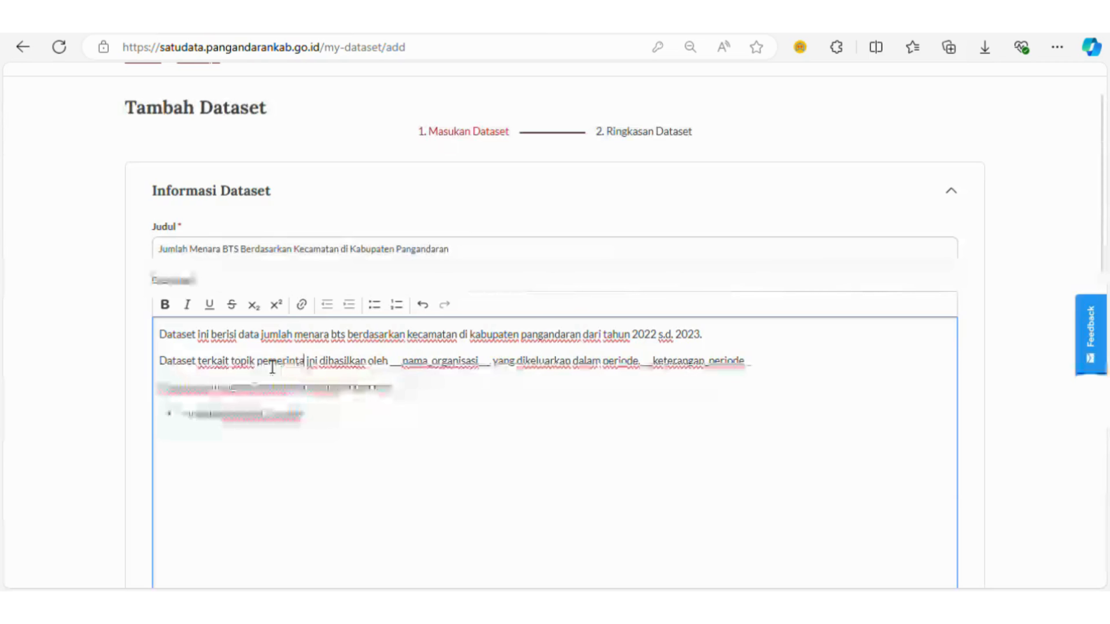
type(" desa")
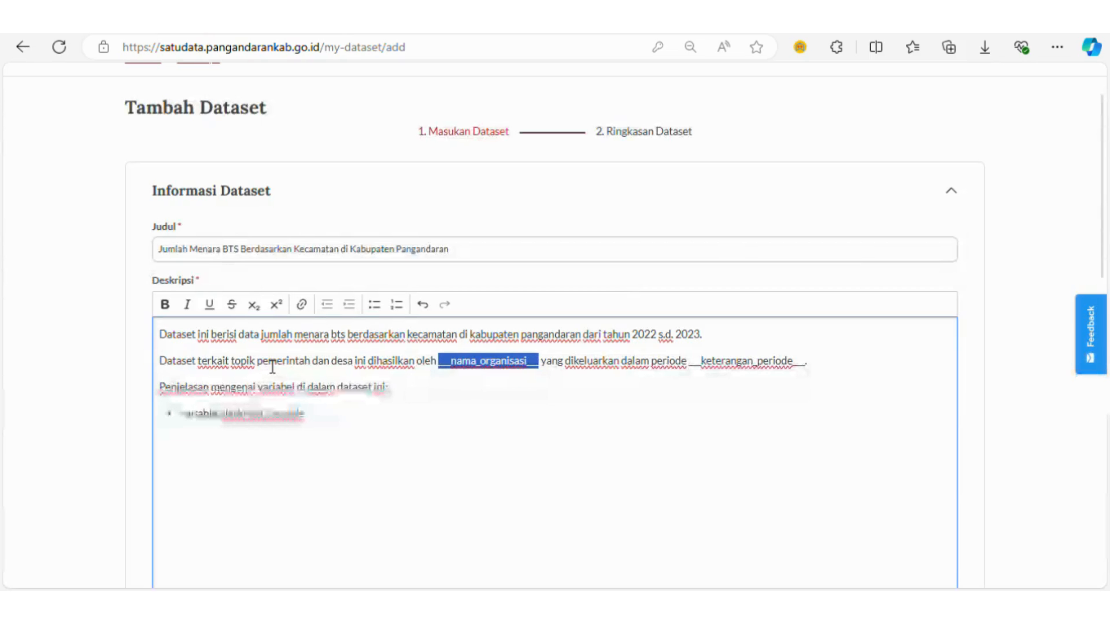
type("DKISP")
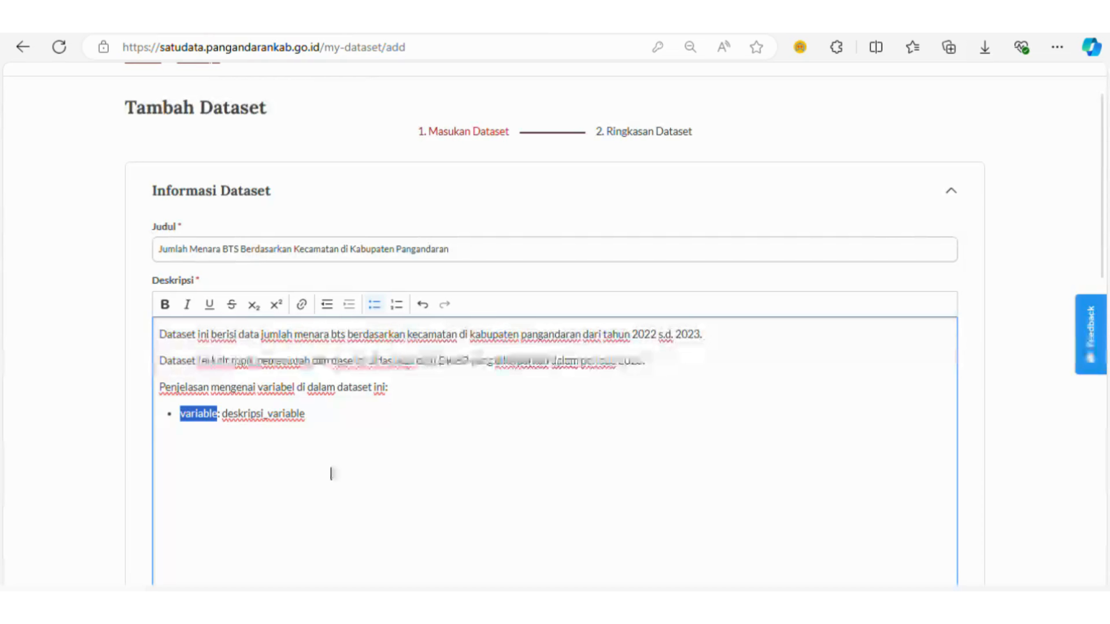
Rewrite the placeholder variable bullet as "kode_prov: kode wilayah untuk provinsi yang sudah dibakukan oleh BPS".
key("BackSpace")
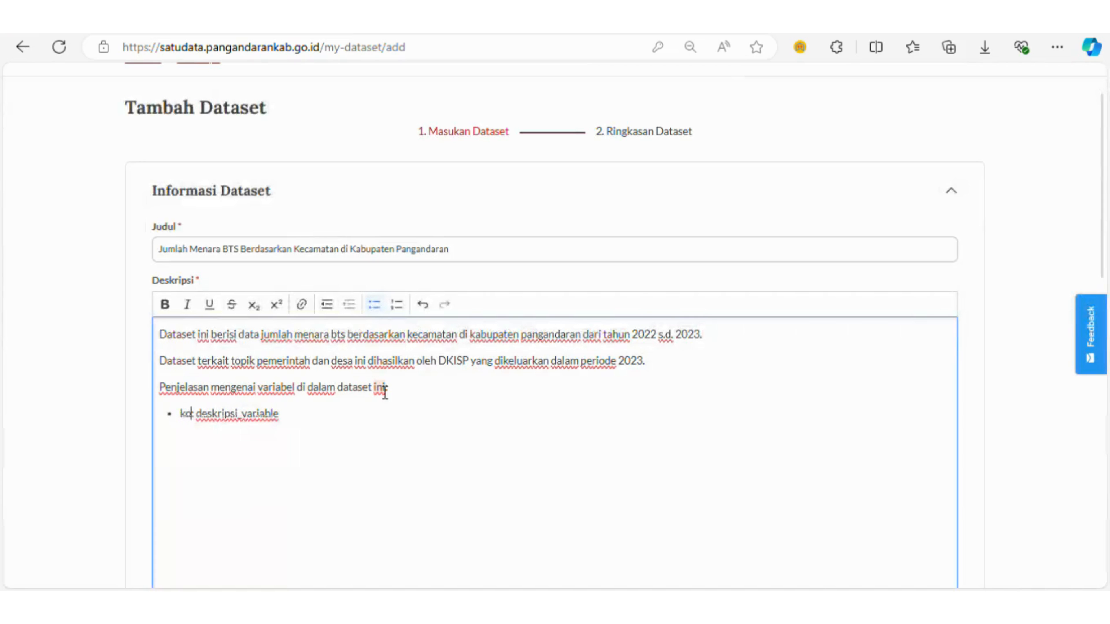
type("de")
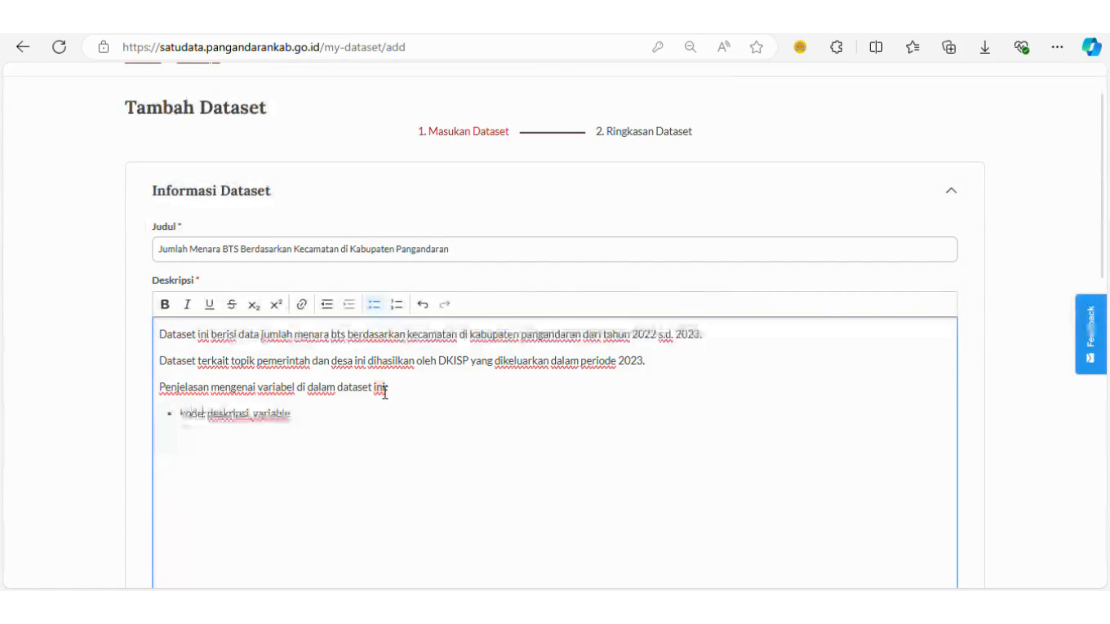
type("_kab")
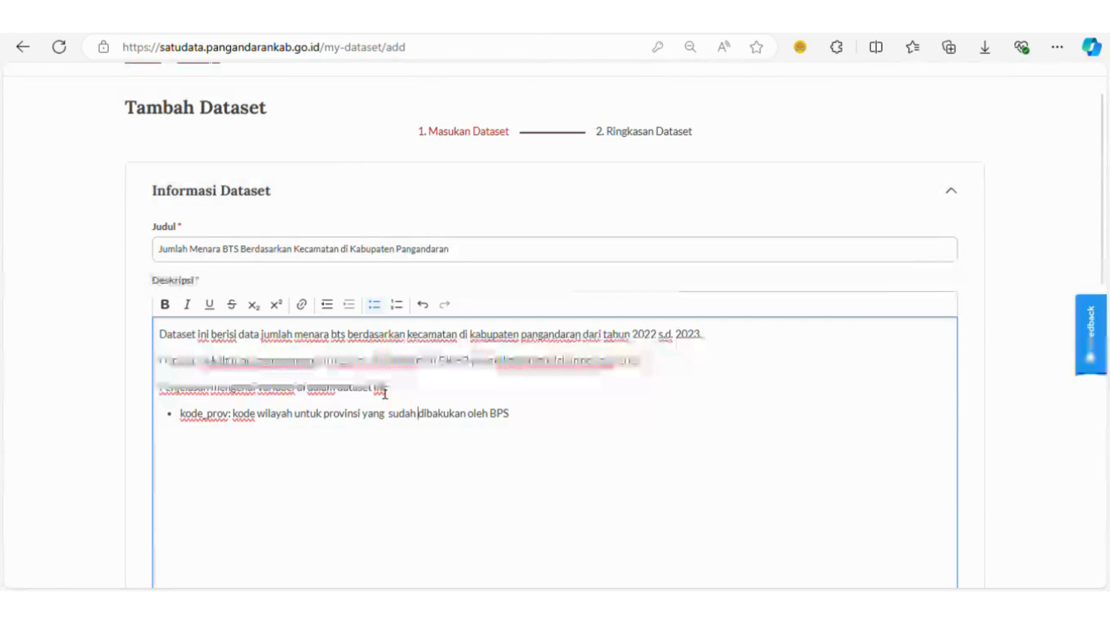
key("ctrl+Right")
key("ctrl+Right")
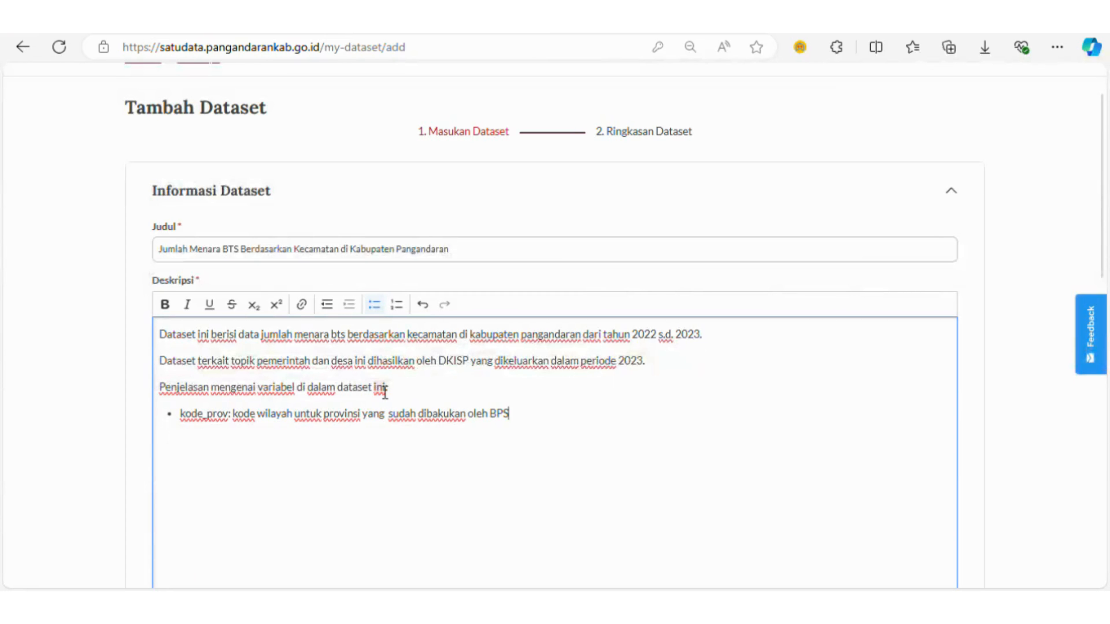
Add a second variable bullet reading "kode_kabupaten: kode wilayah untuk kabupaten yang sudah dibakukan oleh BPS".
key("Return")
type("_")
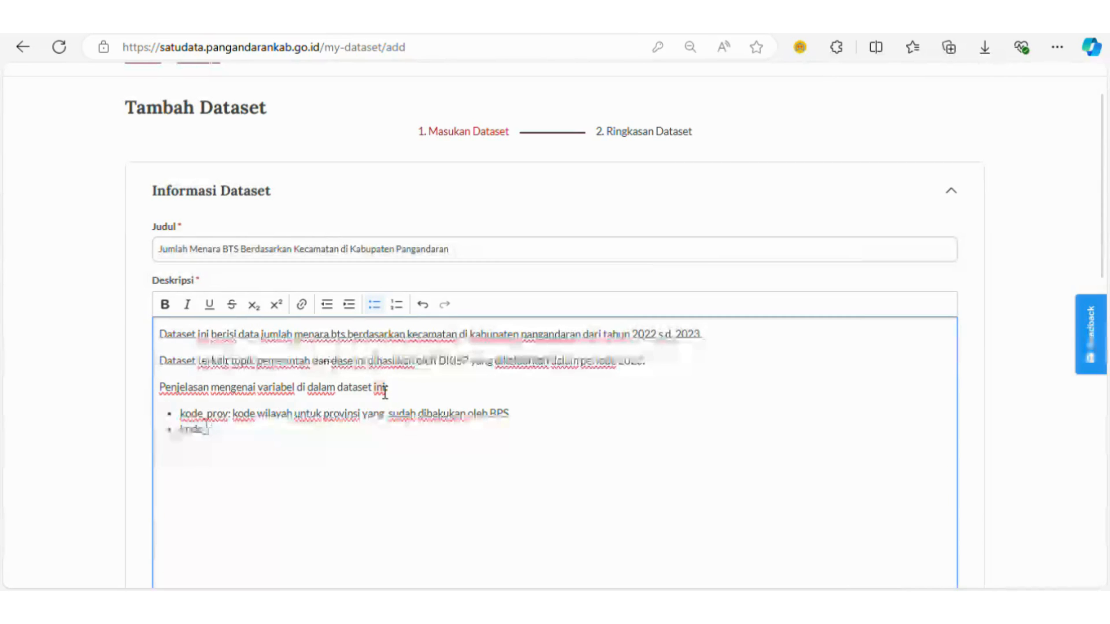
type("kabu")
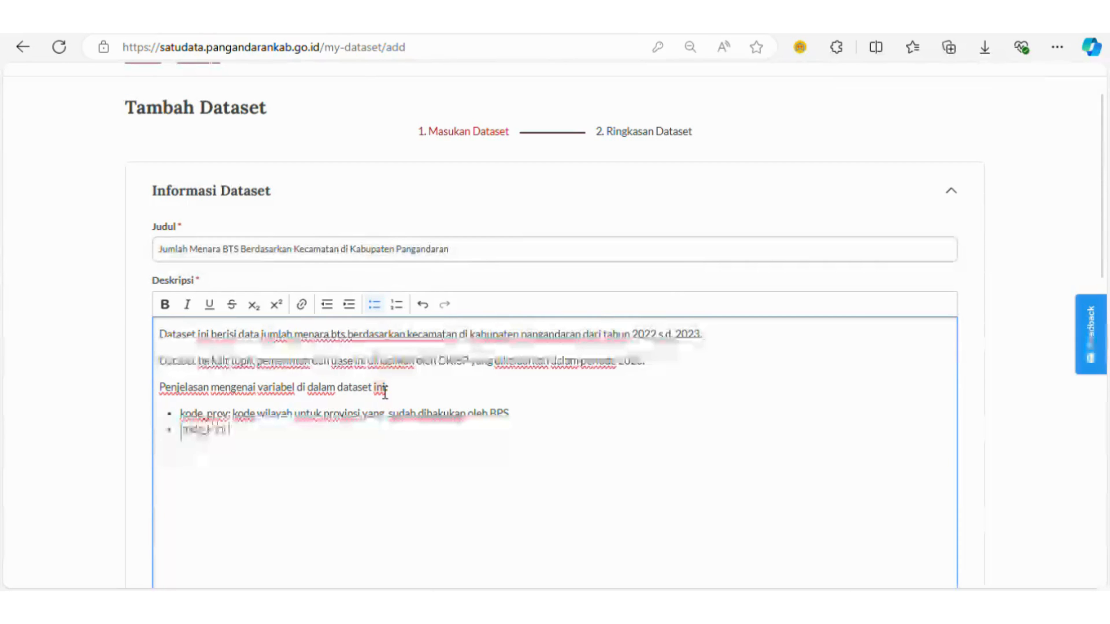
type("paten")
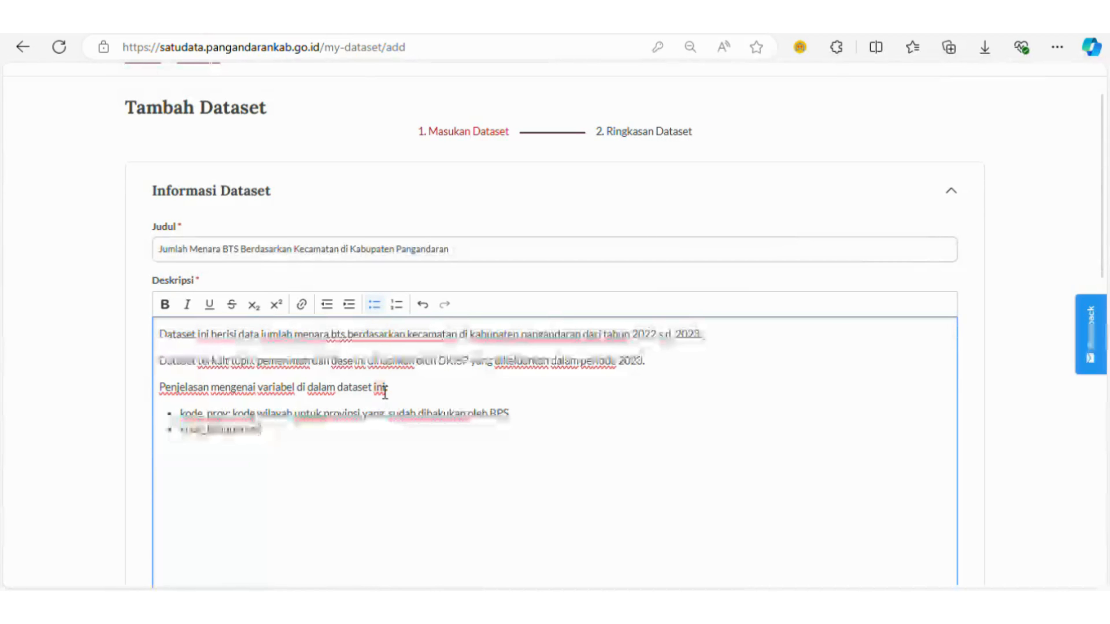
type(": kode wilayah untuk kabupaten yang sudah dibakukan oleh BPS")
Add the variable bullet "kode_kecamatan_kemendagri : kode wilayah untuk kecamatan yang sudah dibakukan oleh Kemendagri".
key("Return")
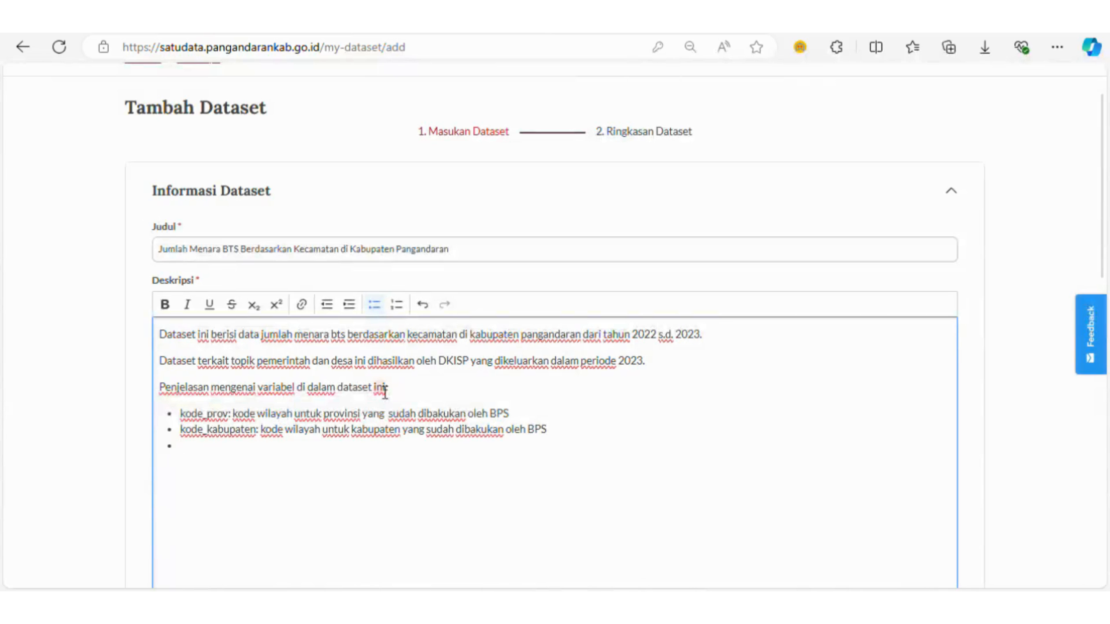
type("kode_kecamatan_kemendagri")
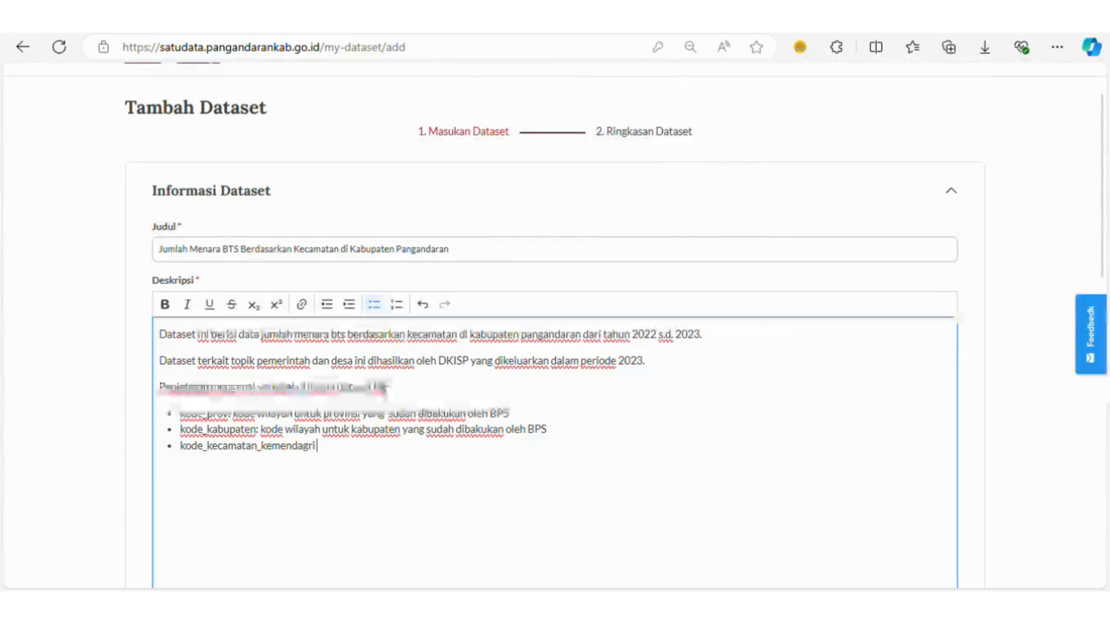
type(" :")
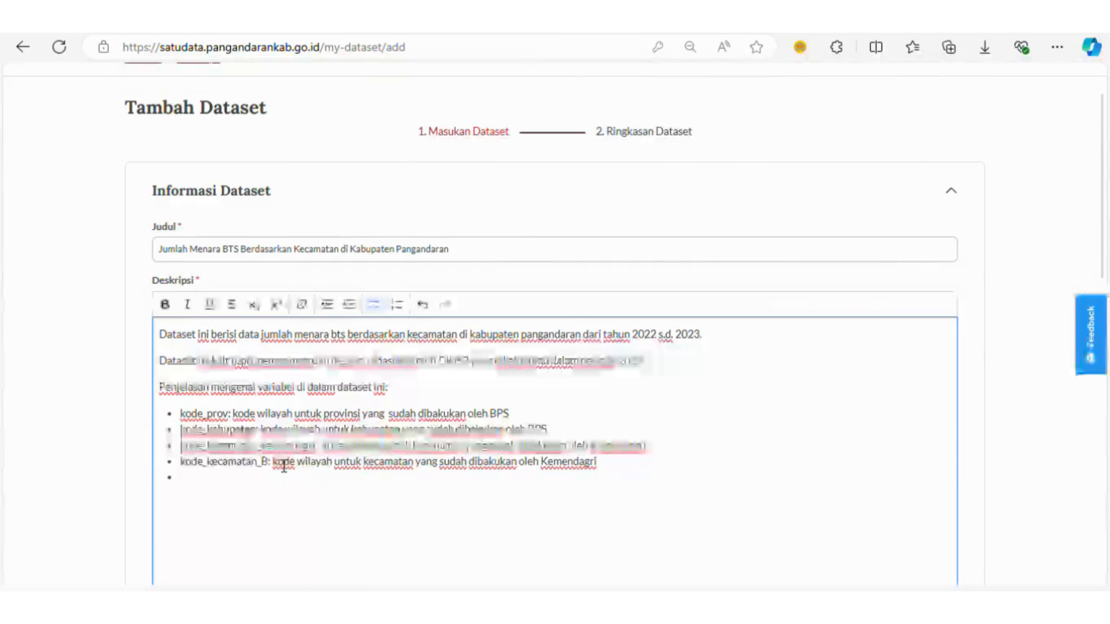
Correct the fourth bullet's variable name to kode_kecamatan_bps and the institution at its end to BPS.
key("BackSpace")
type("bps")
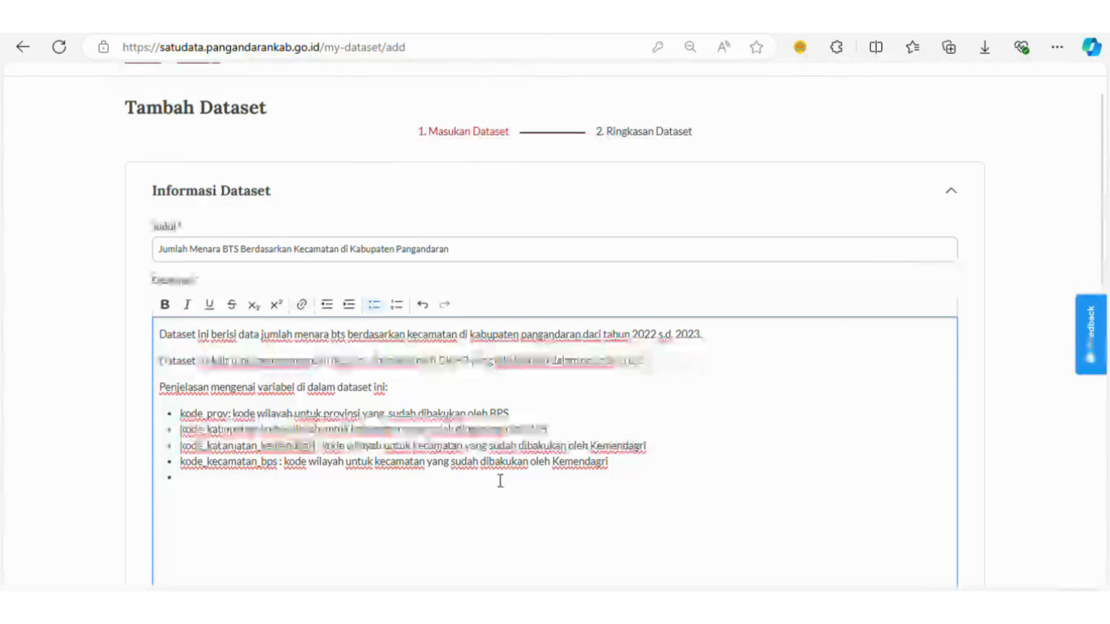
double_click(589, 471)
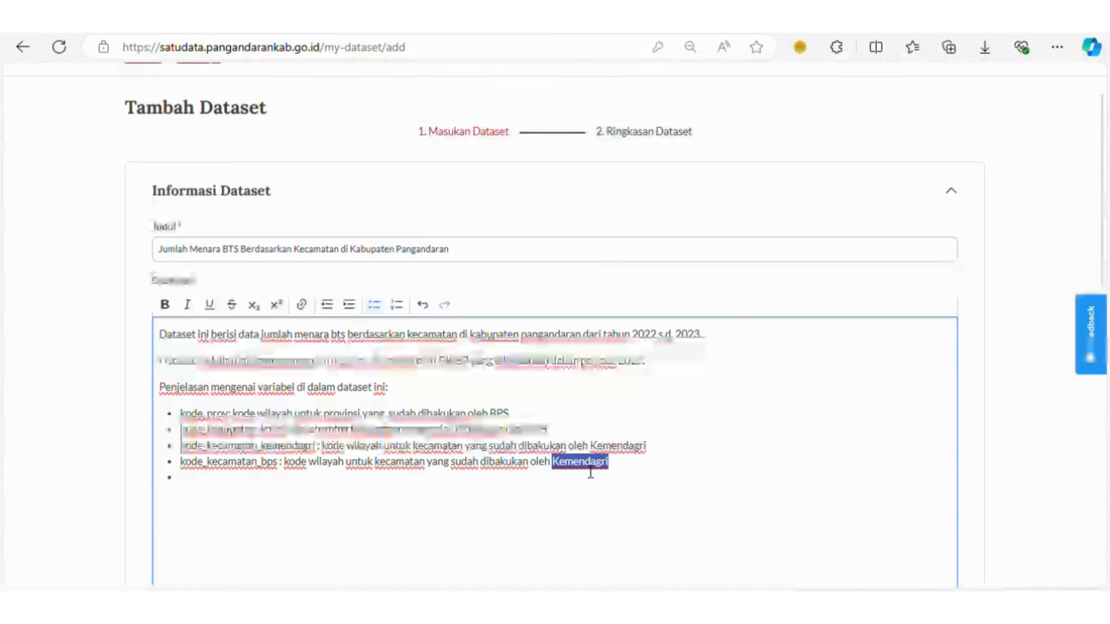
type("BPS")
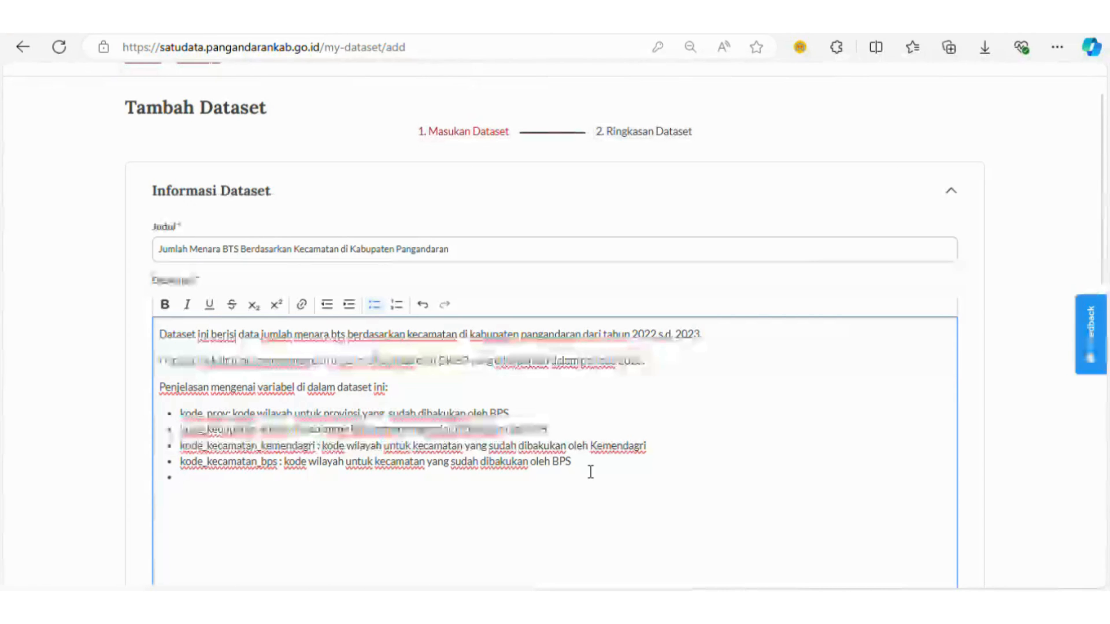
Add the variable bullet "menara bts: menara telekomunikasi yang menangkap dan memancarkan sinyal telekomunikasi".
type("kecamatan :")
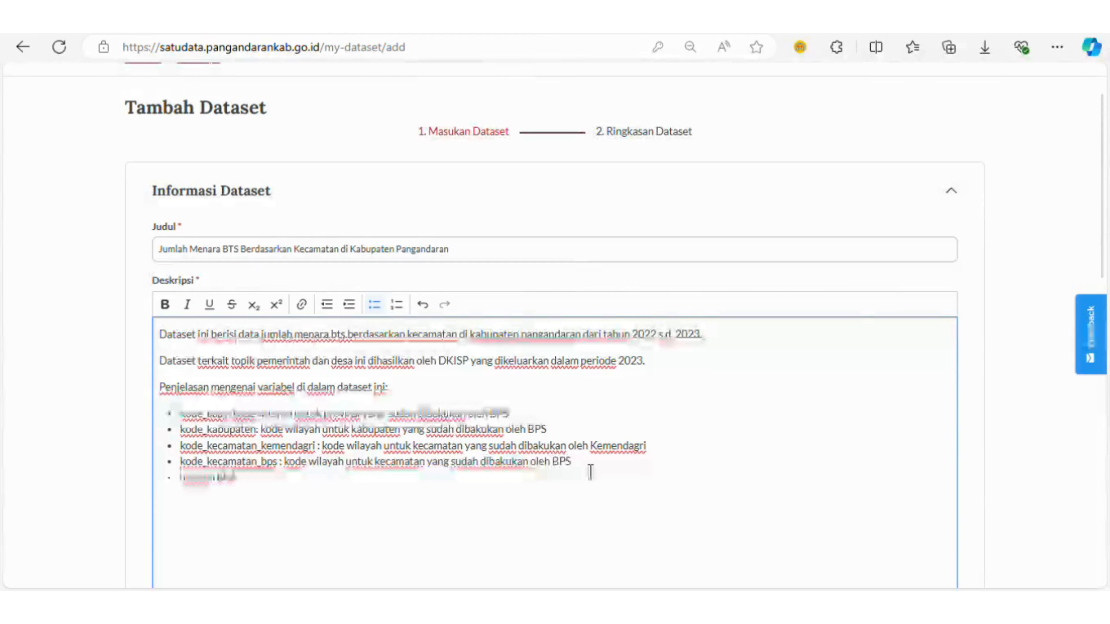
type(" mena")
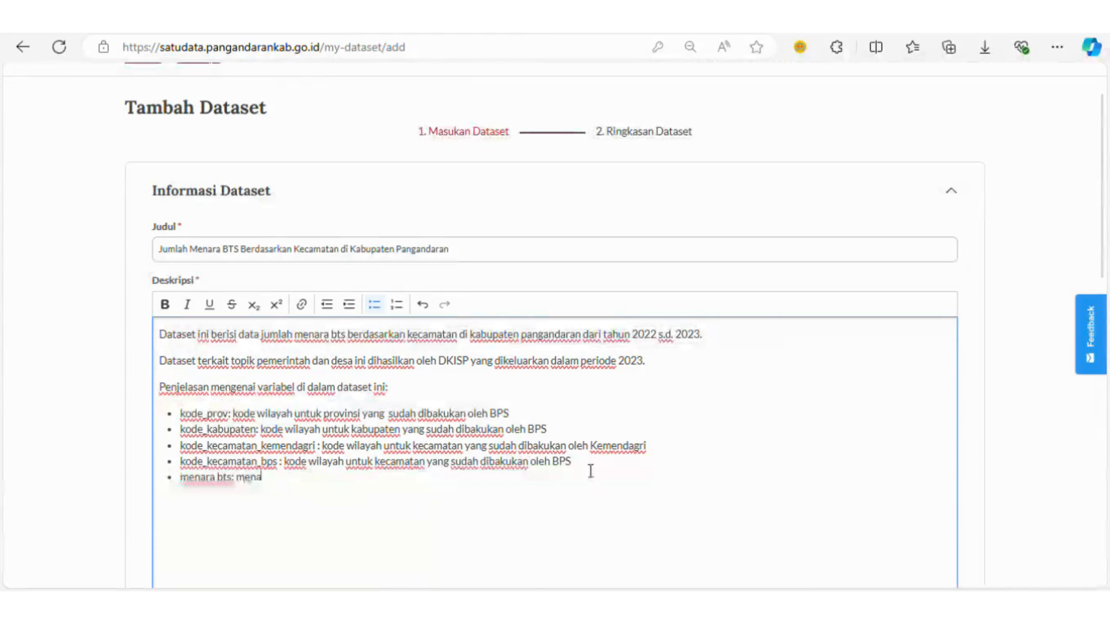
type("ra bts y")
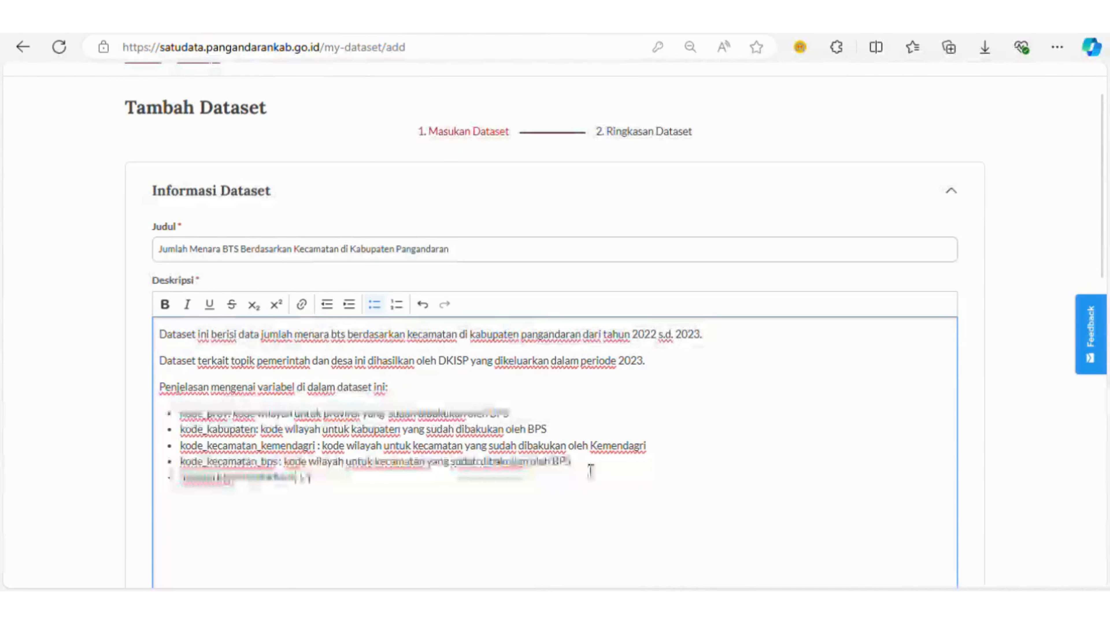
type("ang ada d")
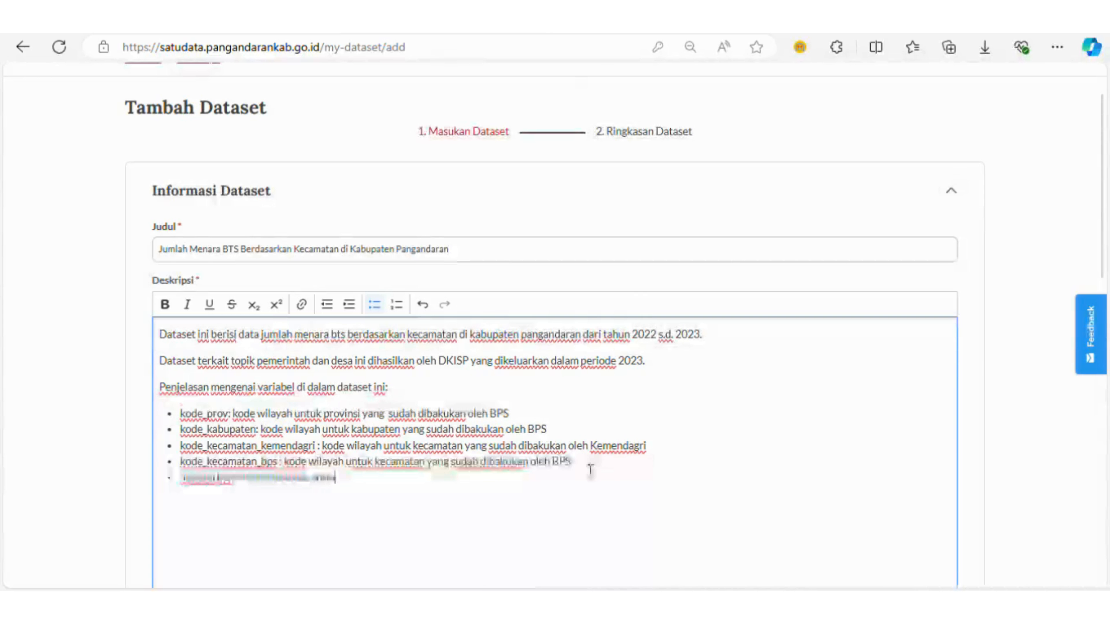
type("si")
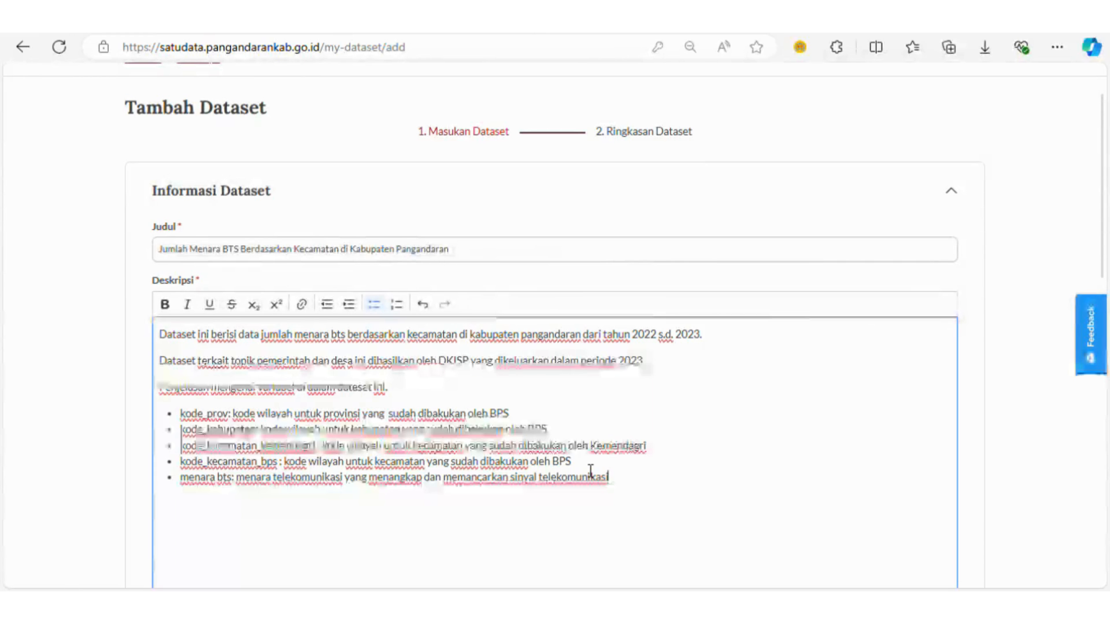
Add the variable bullet "jumlah_menara_bts : banyaknya menara telekomunikasi yang dihitung" below the menara bts entry.
key("Return")
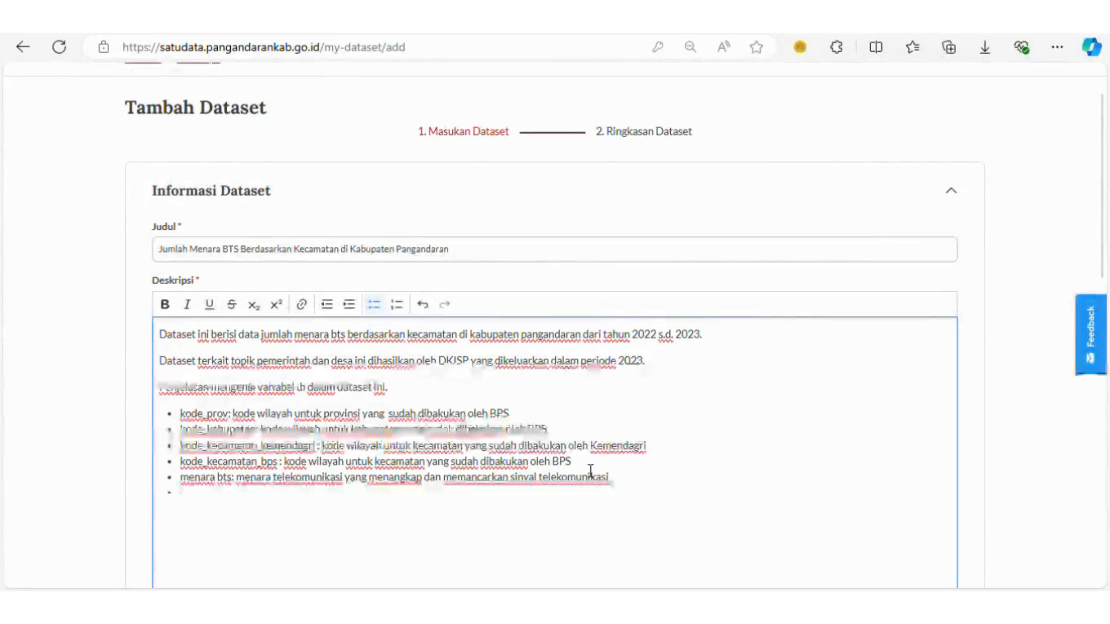
type("jumlah ")
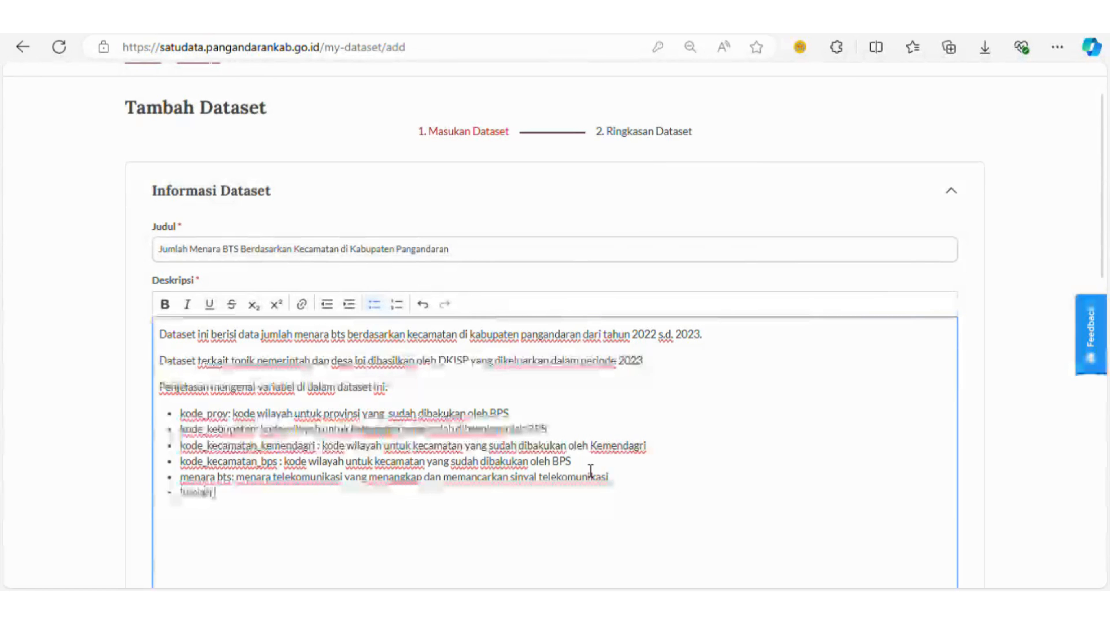
type("menara")
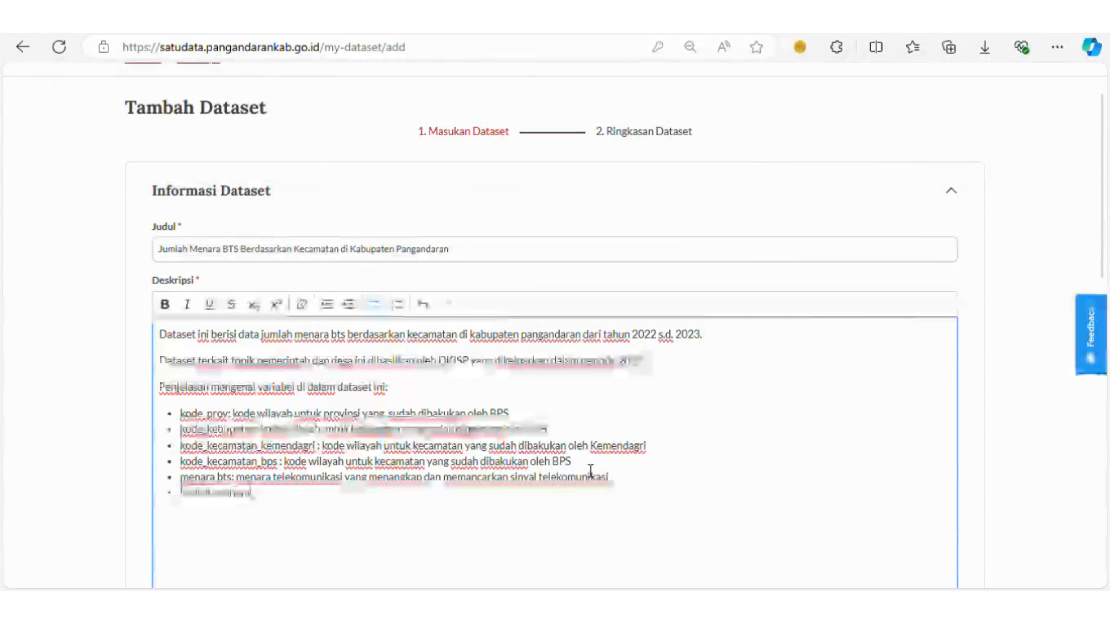
type(" bts:")
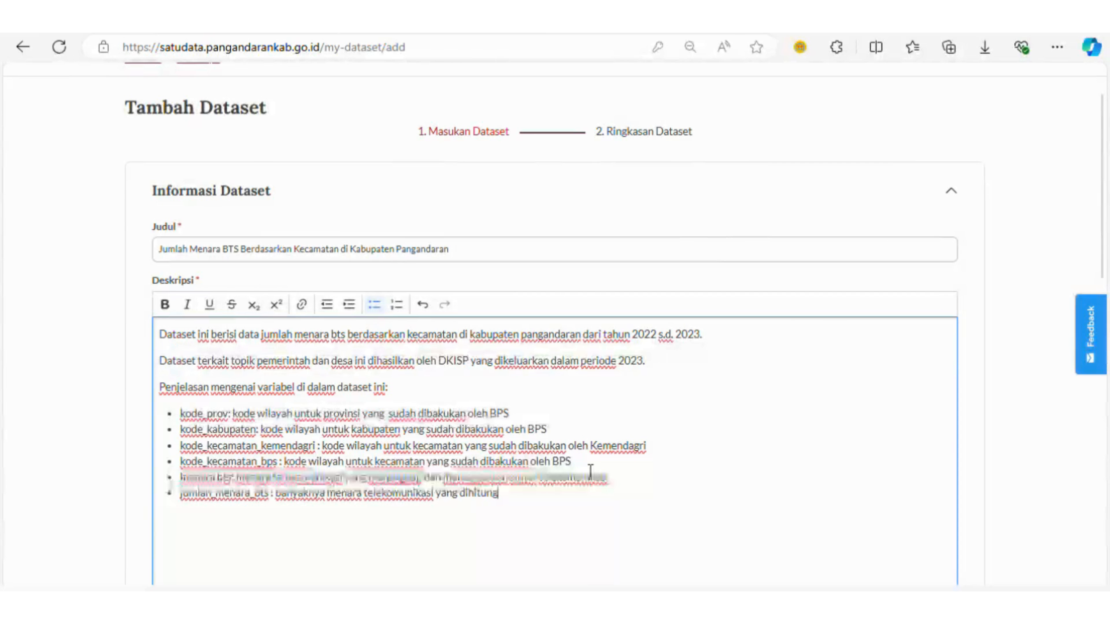
Add the variable bullet "satuan : unit" below the jumlah_menara_bts entry in the description.
key("Return")
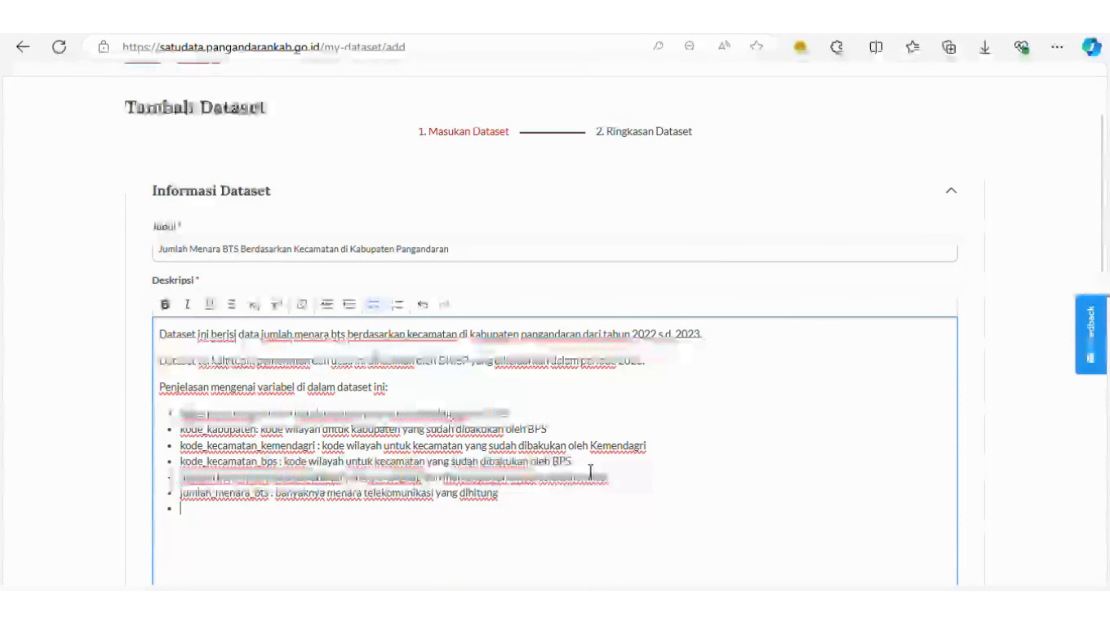
type("satuan :")
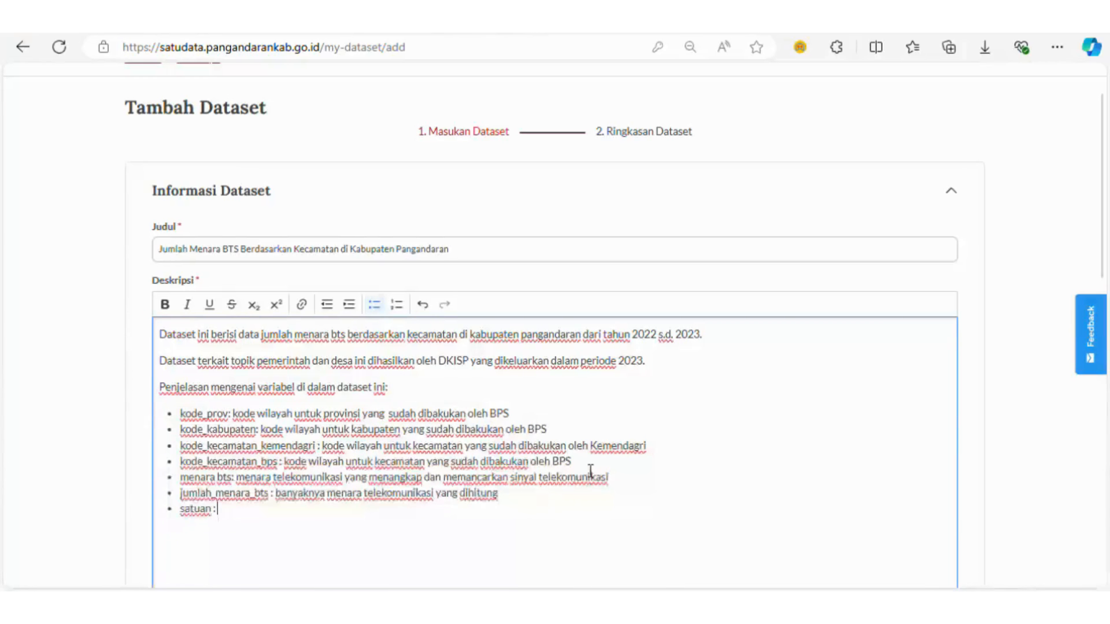
type("unit")
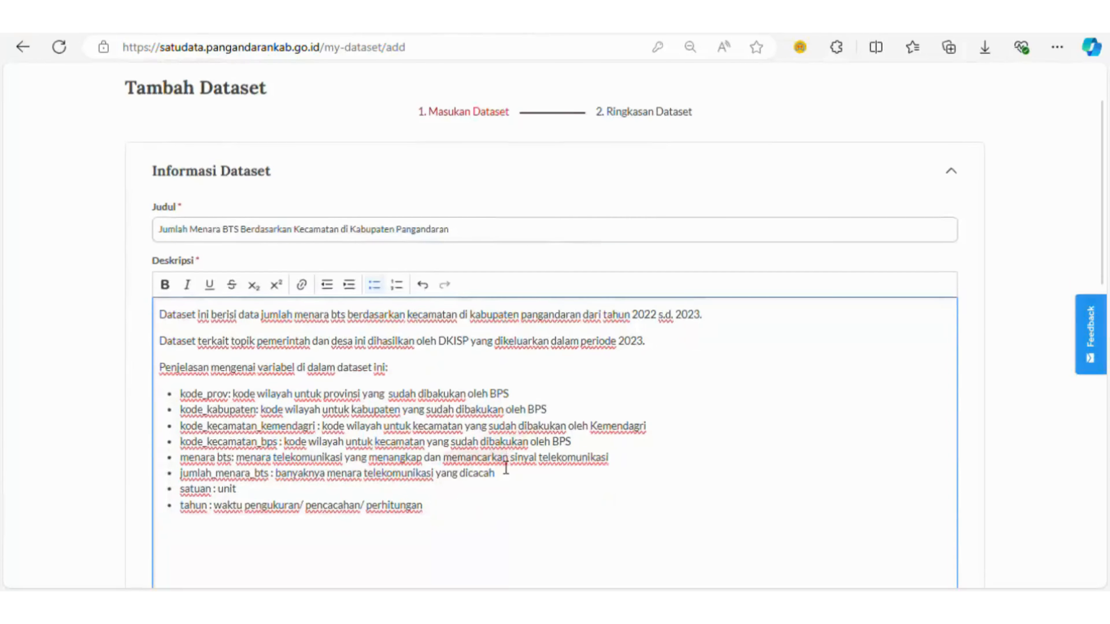
Delete the incomplete trailing word from the tahun bullet so it reads "tahun : waktu pengukuran/ pencacahan/ perhitungan".
scroll(442, 385, "down", 5)
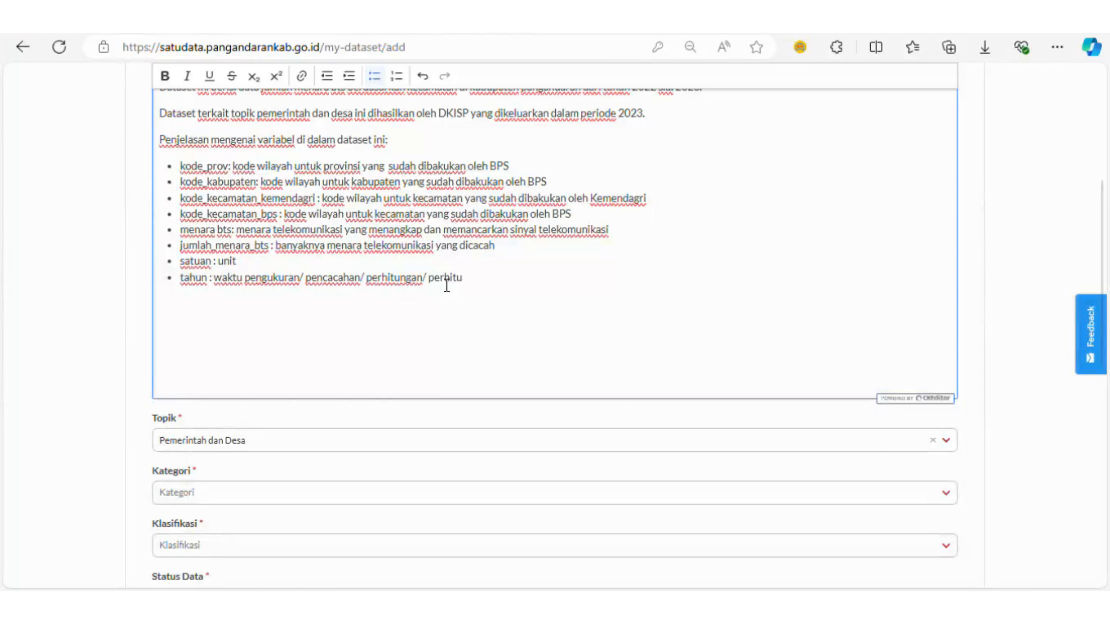
double_click(446, 278)
key("BackSpace")
Review the available Topik options for the dataset, keeping Pemerintah dan Desa selected.
scroll(246, 422, "down", 2)
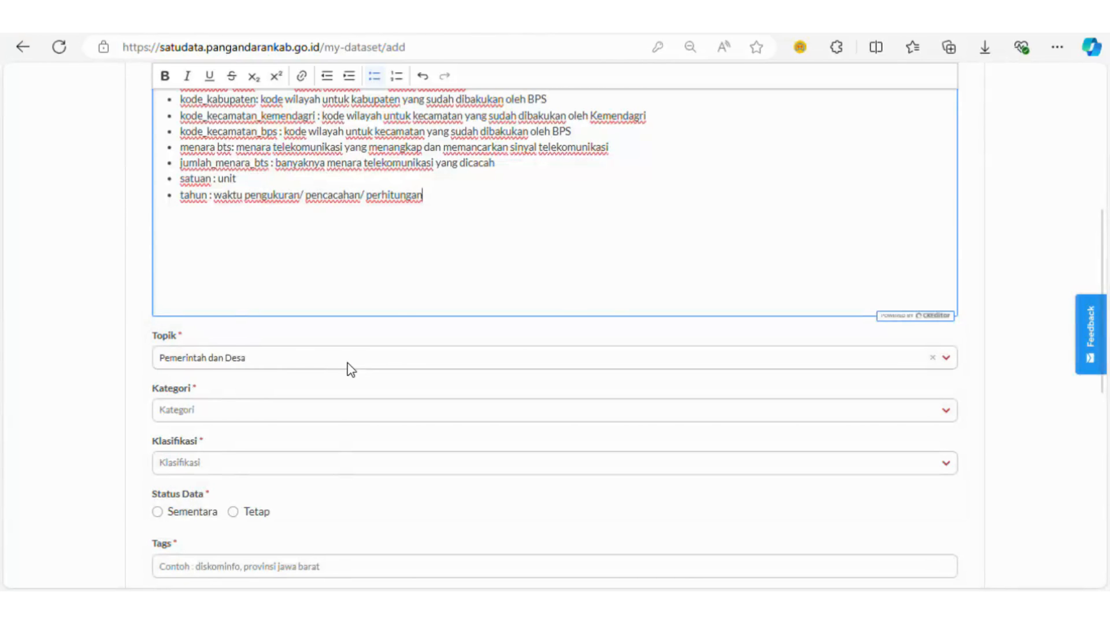
scroll(351, 369, "down", 4)
left_click(555, 198)
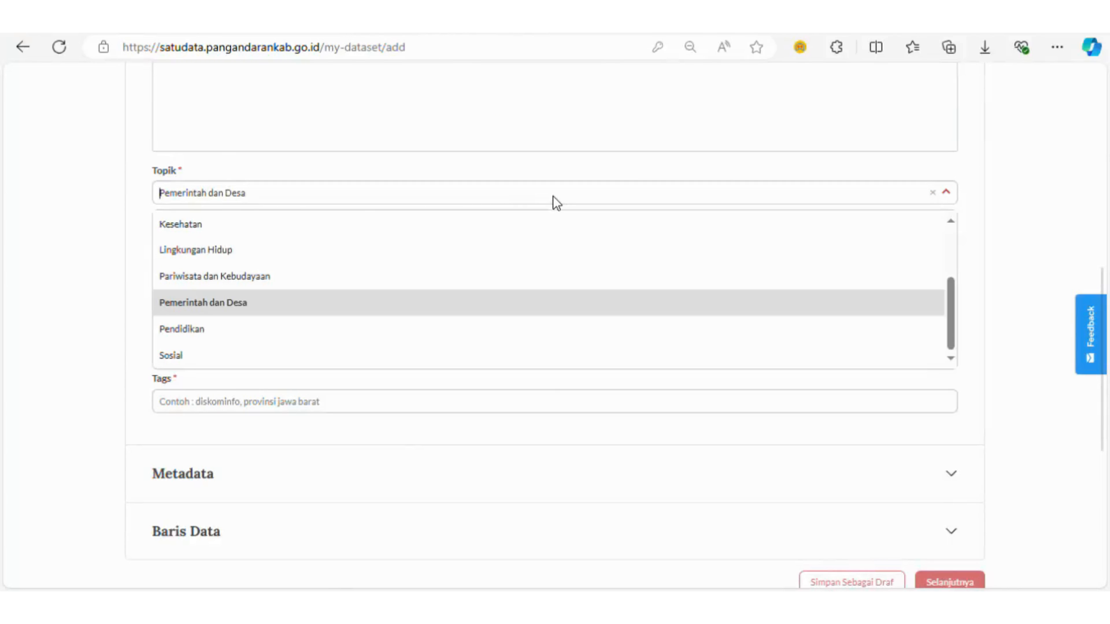
scroll(275, 233, "down", 4)
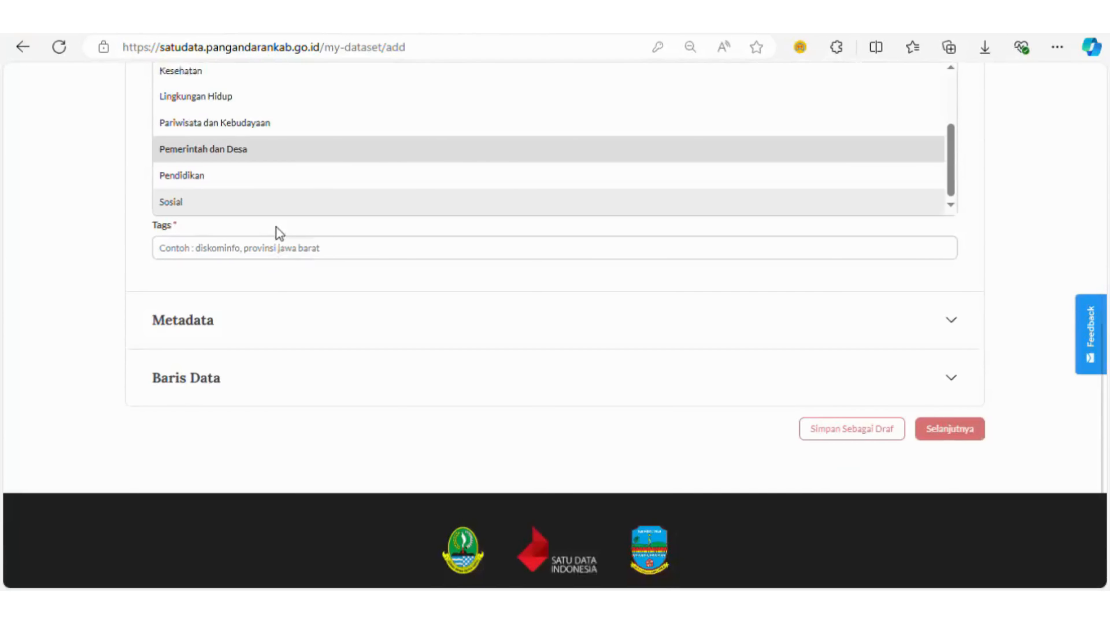
scroll(454, 194, "up", 3)
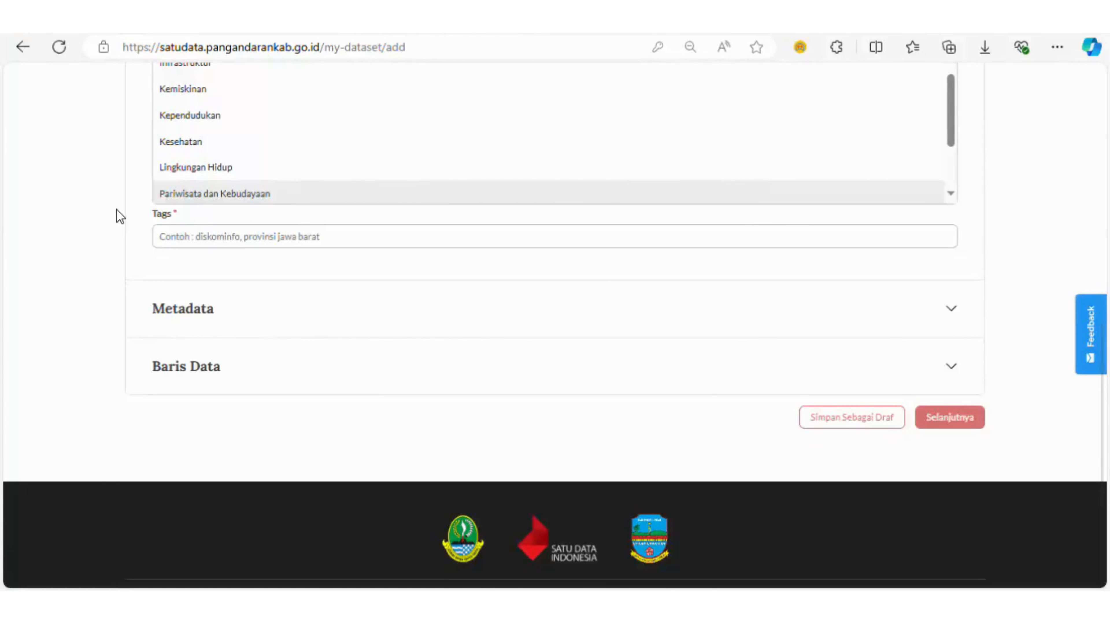
scroll(116, 209, "up", 2)
scroll(587, 191, "up", 1)
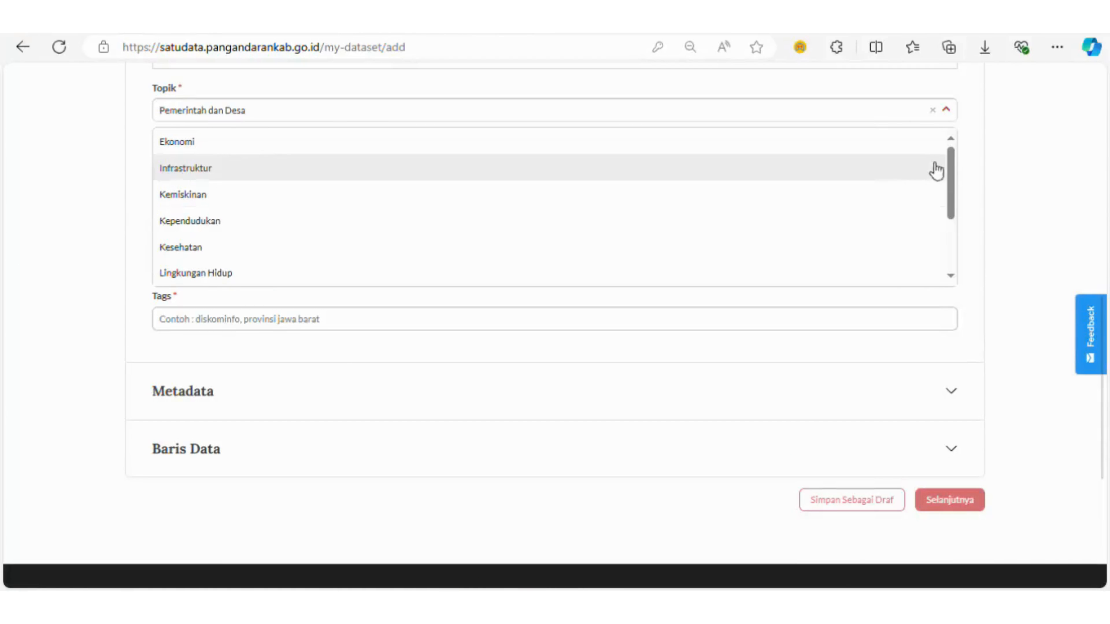
left_click_drag(956, 168, 949, 142)
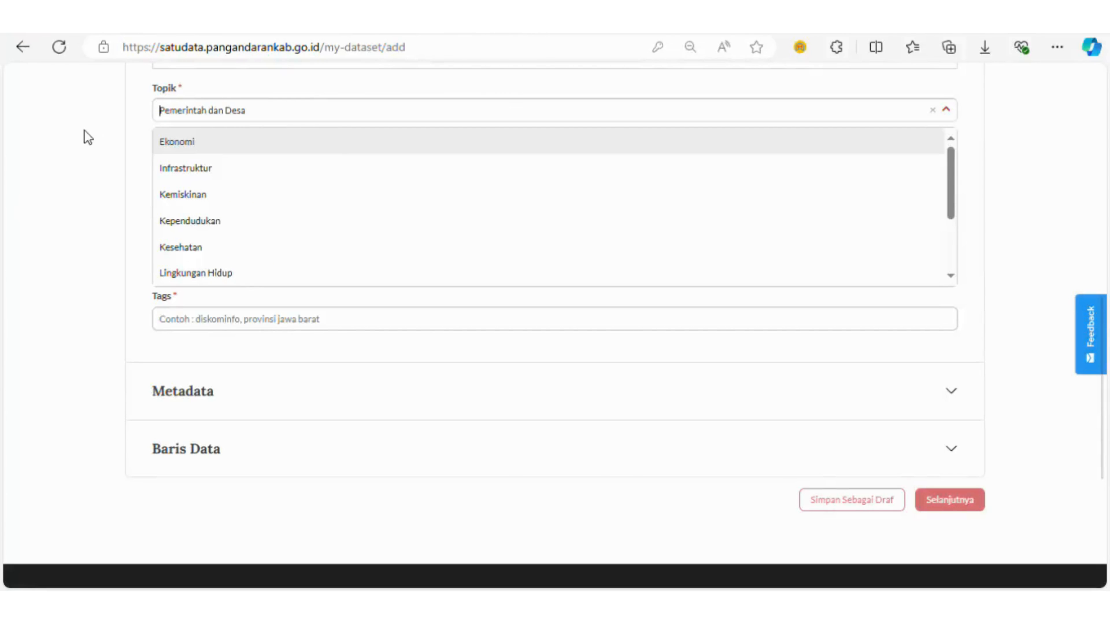
left_click(116, 109)
Recheck the description and set the dataset's Kategori to Data Agregat.
left_click(211, 161)
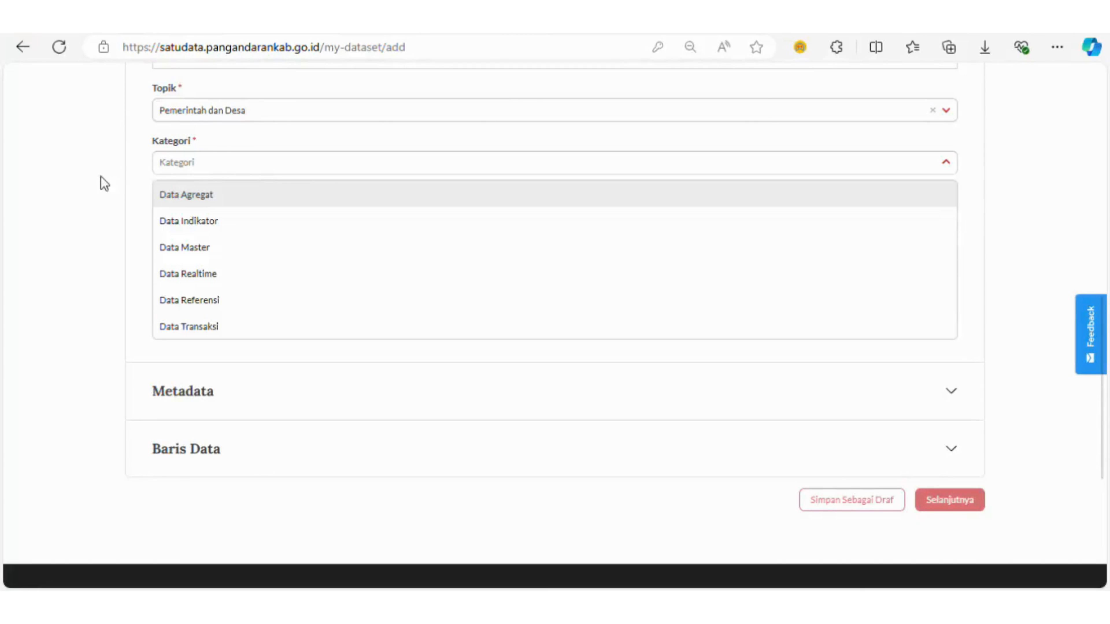
scroll(109, 164, "up", 5)
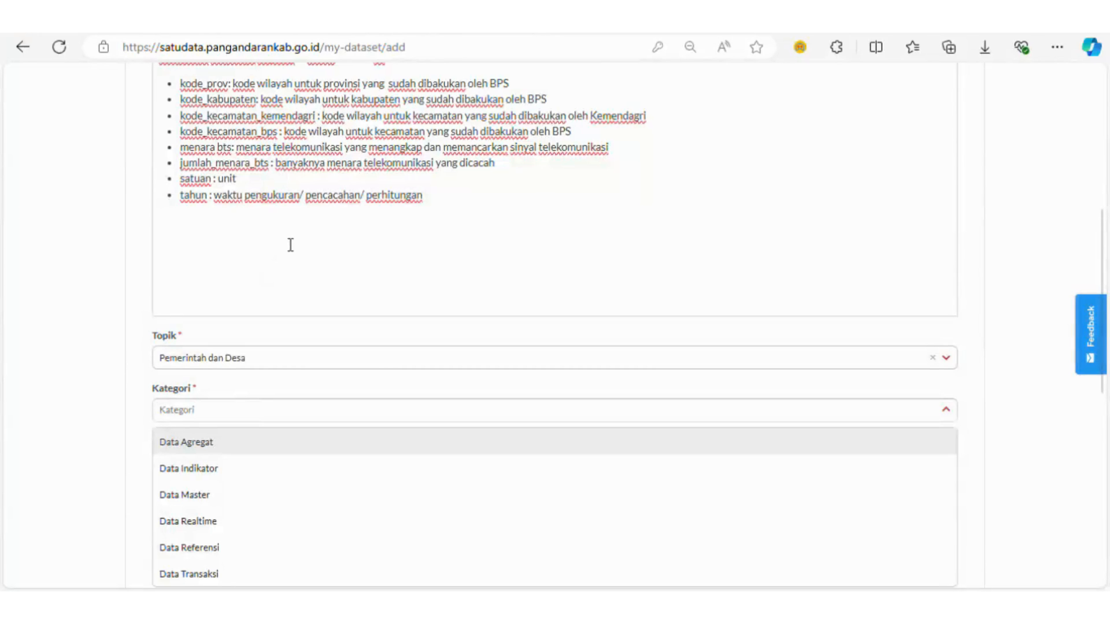
scroll(290, 245, "up", 8)
scroll(309, 321, "down", 8)
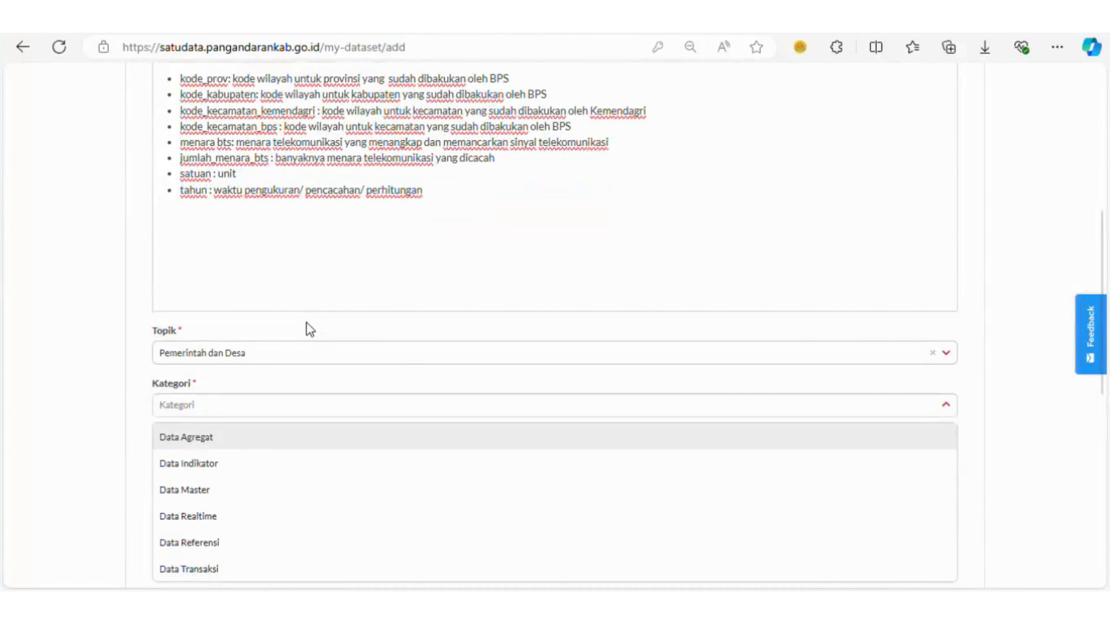
scroll(308, 328, "down", 2)
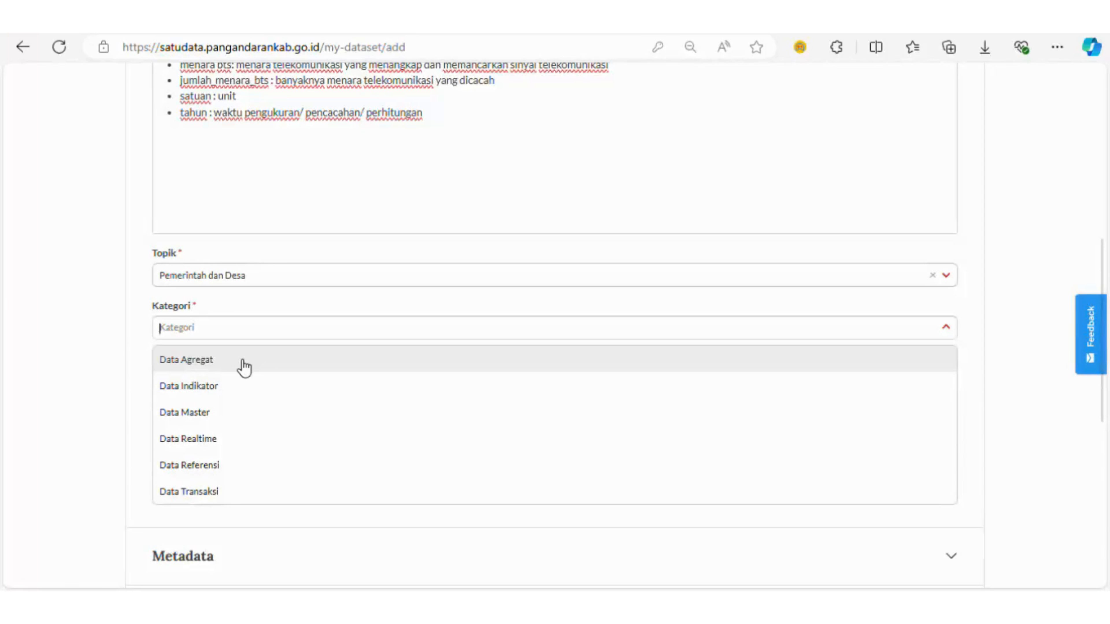
left_click(217, 367)
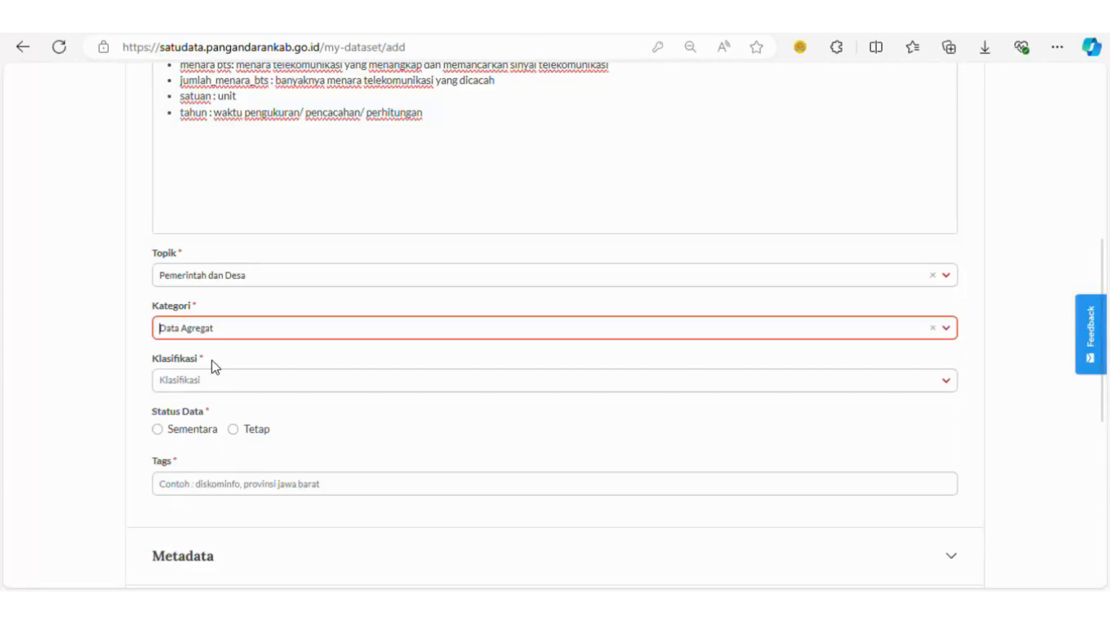
Try the Publik and Internal options for the dataset's Klasifikasi.
left_click(209, 387)
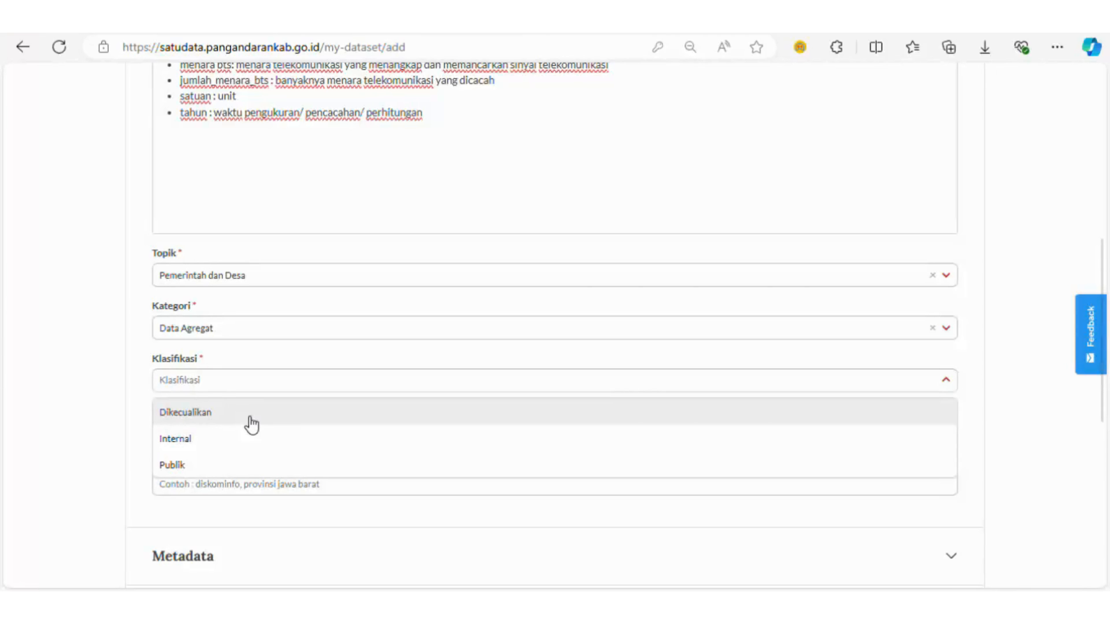
left_click(220, 467)
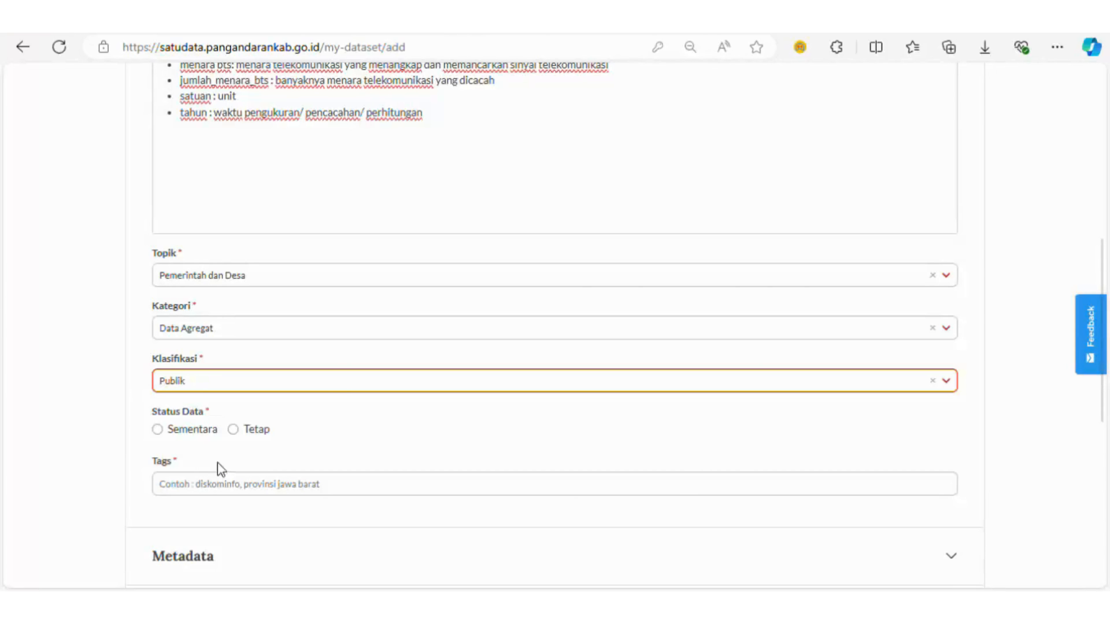
left_click(338, 384)
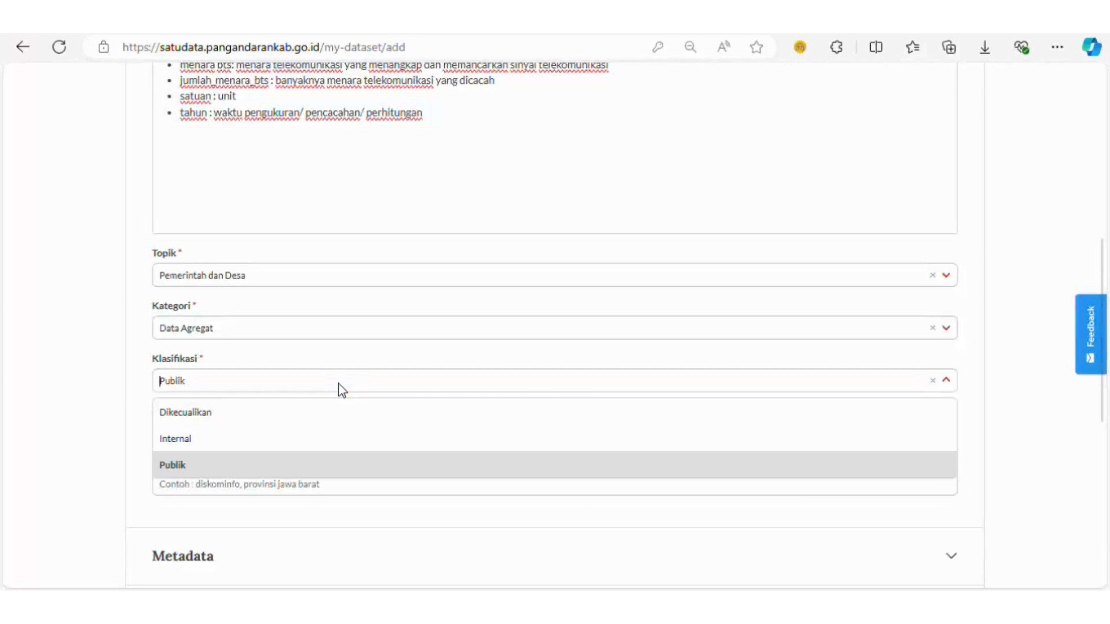
left_click(260, 440)
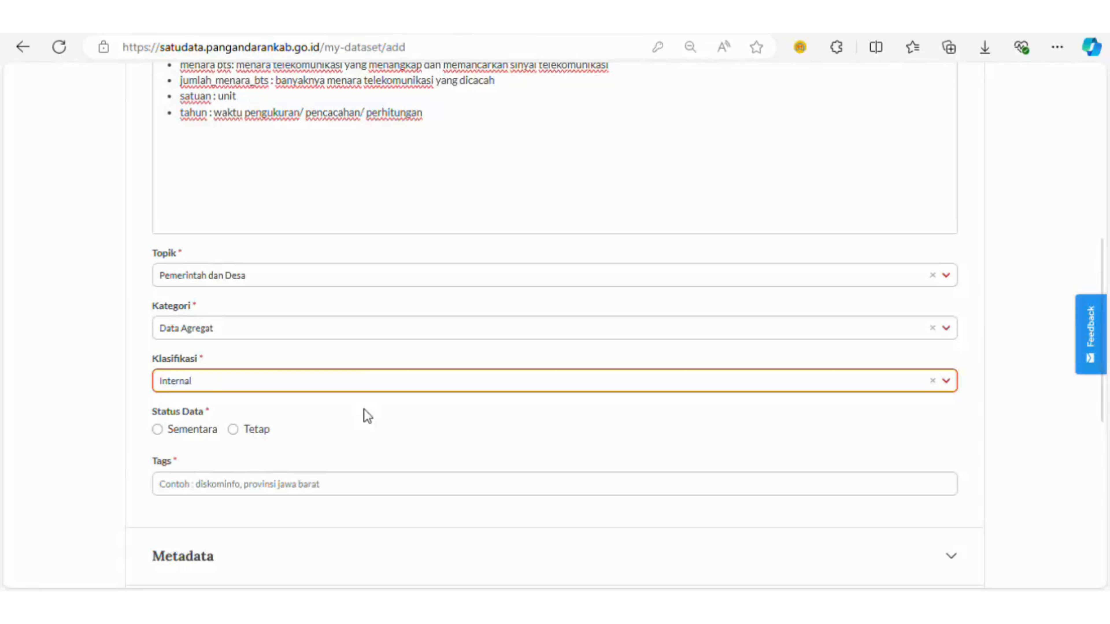
Set Klasifikasi to Dikecualikan and grant access rights to Dinas Komunikasi, Informatika, Statistik dan Persandian.
left_click(349, 386)
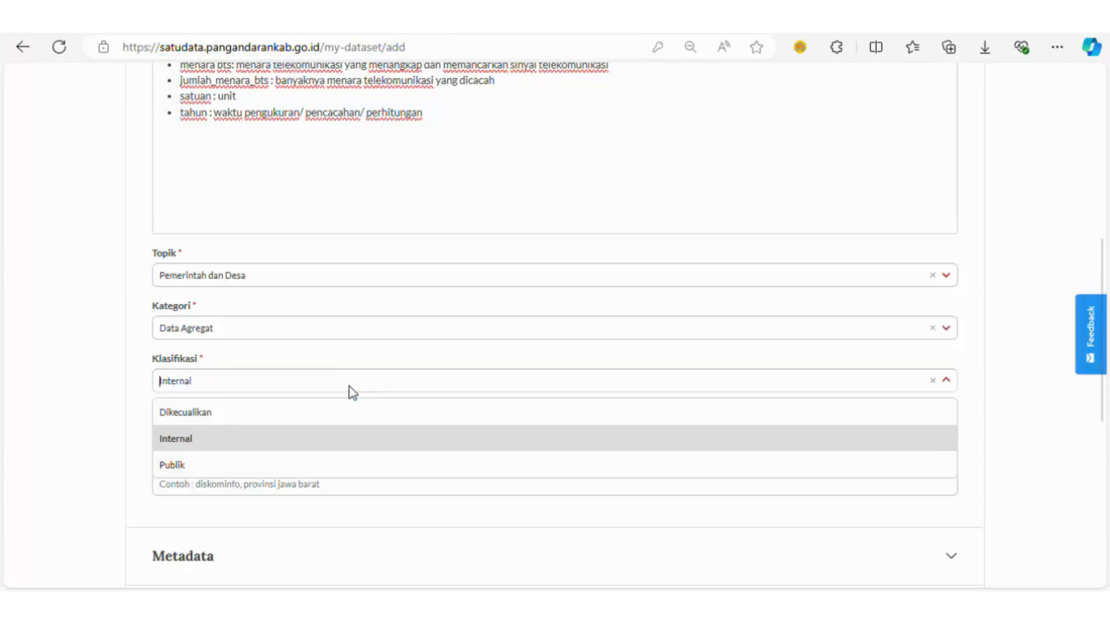
left_click(332, 418)
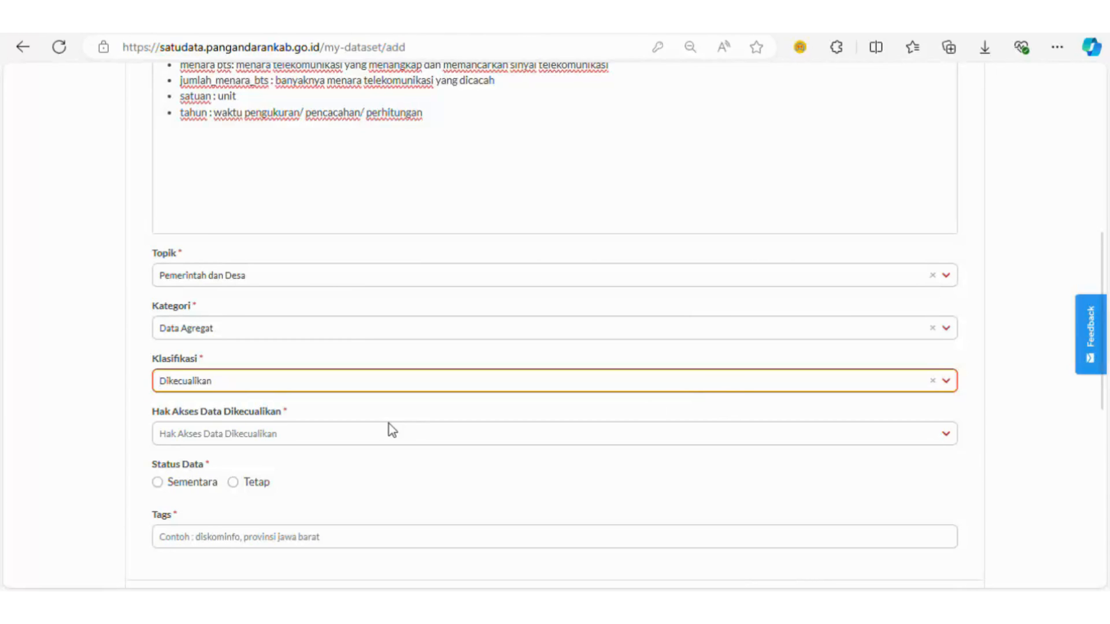
left_click(379, 438)
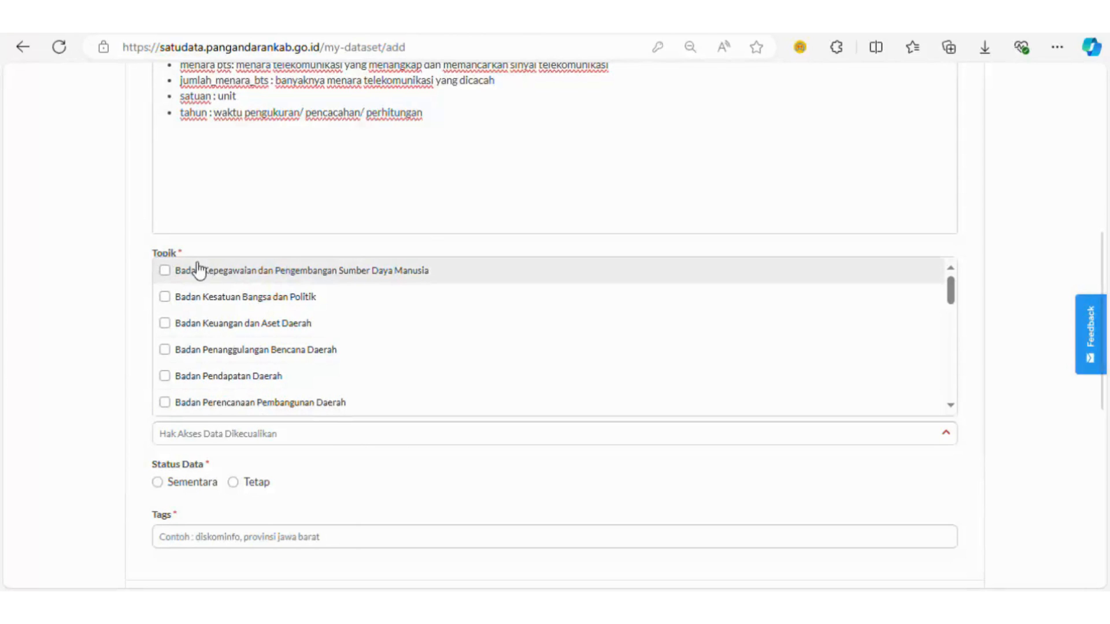
scroll(208, 282, "down", 3)
scroll(217, 297, "down", 1)
scroll(211, 376, "up", 4)
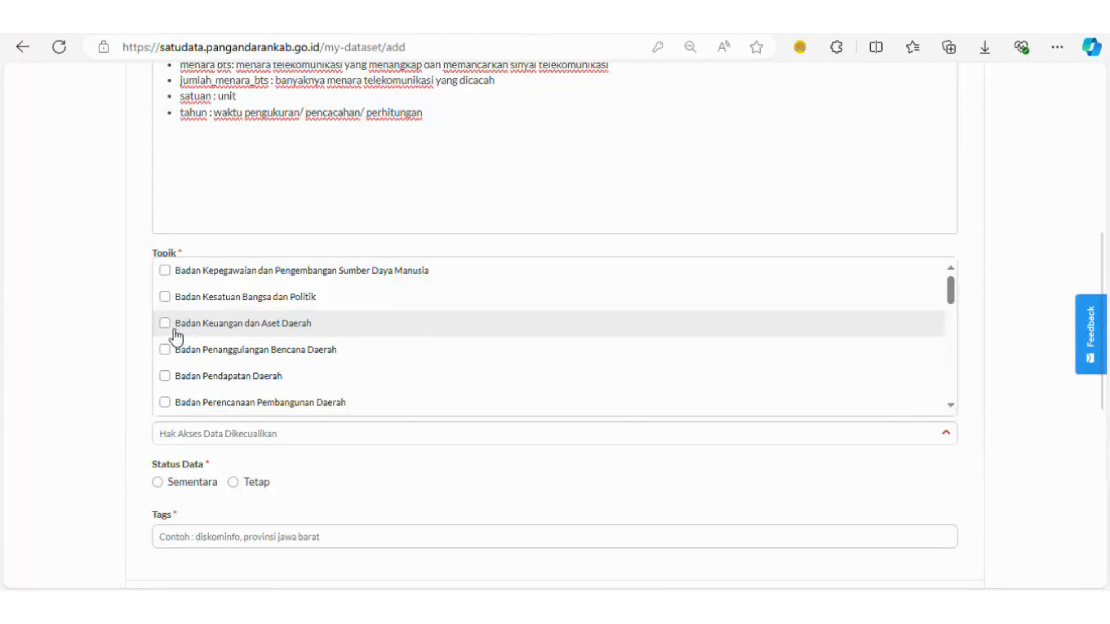
scroll(181, 325, "down", 10)
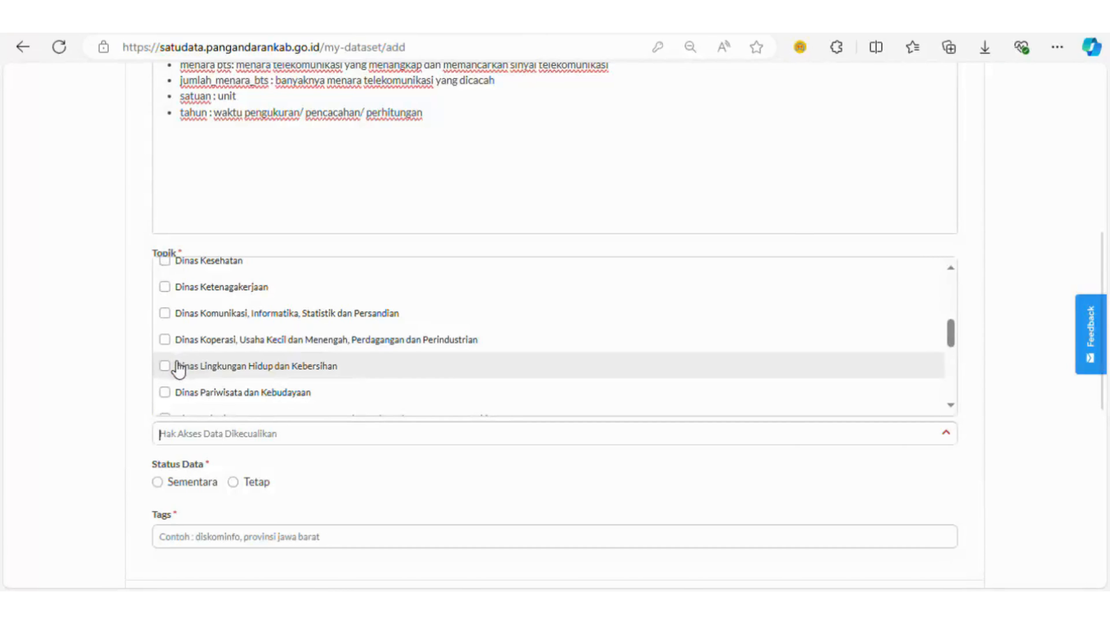
left_click(172, 314)
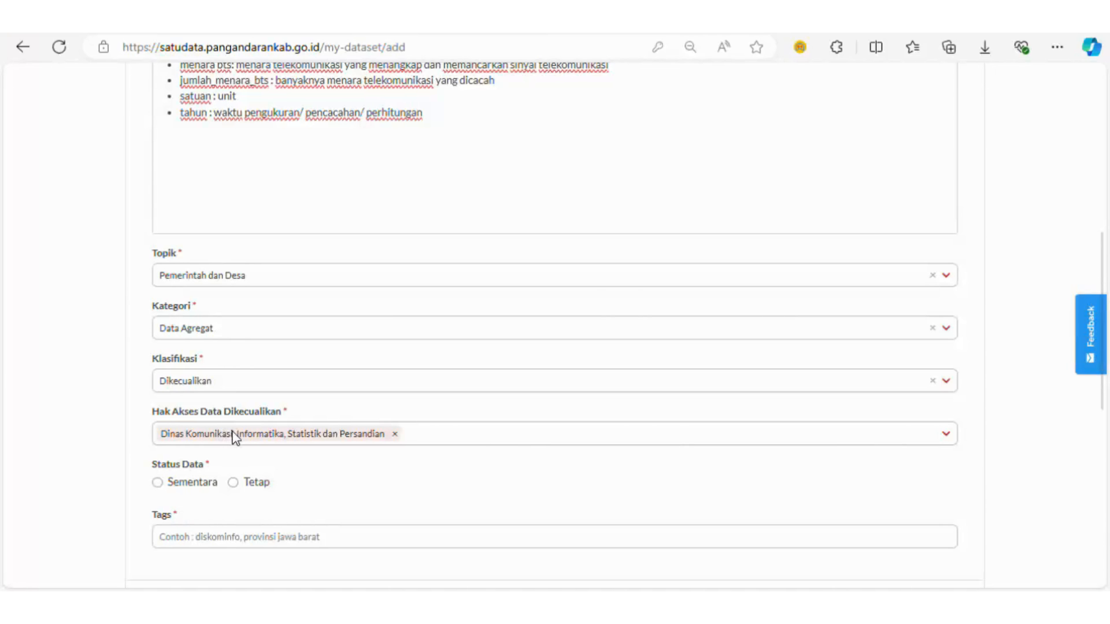
Add Badan Keuangan dan Aset Daerah and one more institution to Hak Akses Data Dikecualikan.
left_click(798, 434)
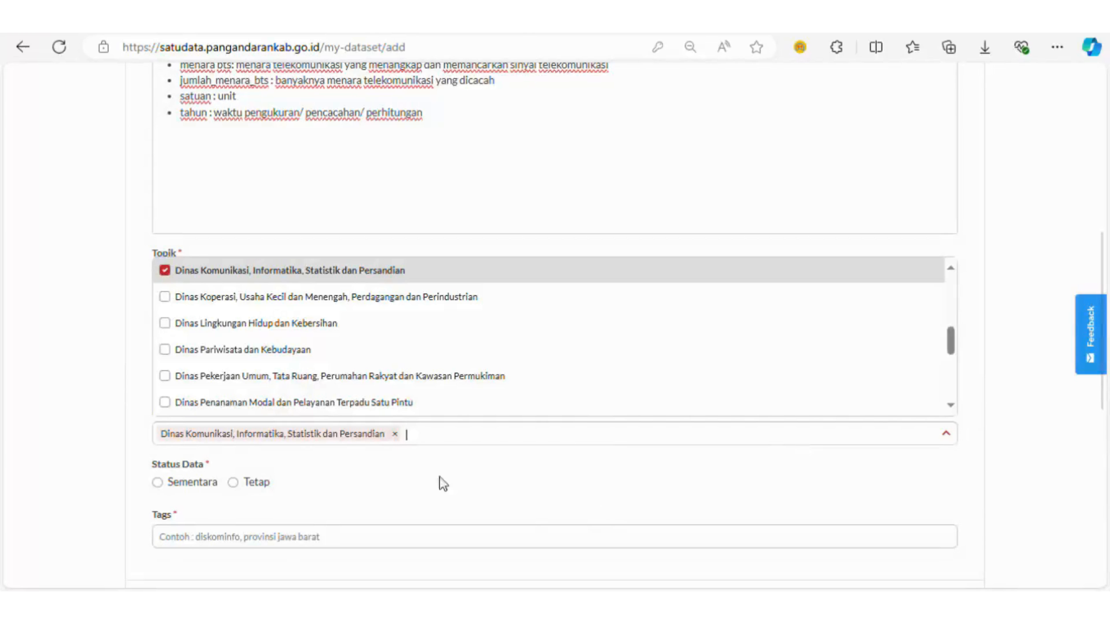
scroll(238, 329, "up", 5)
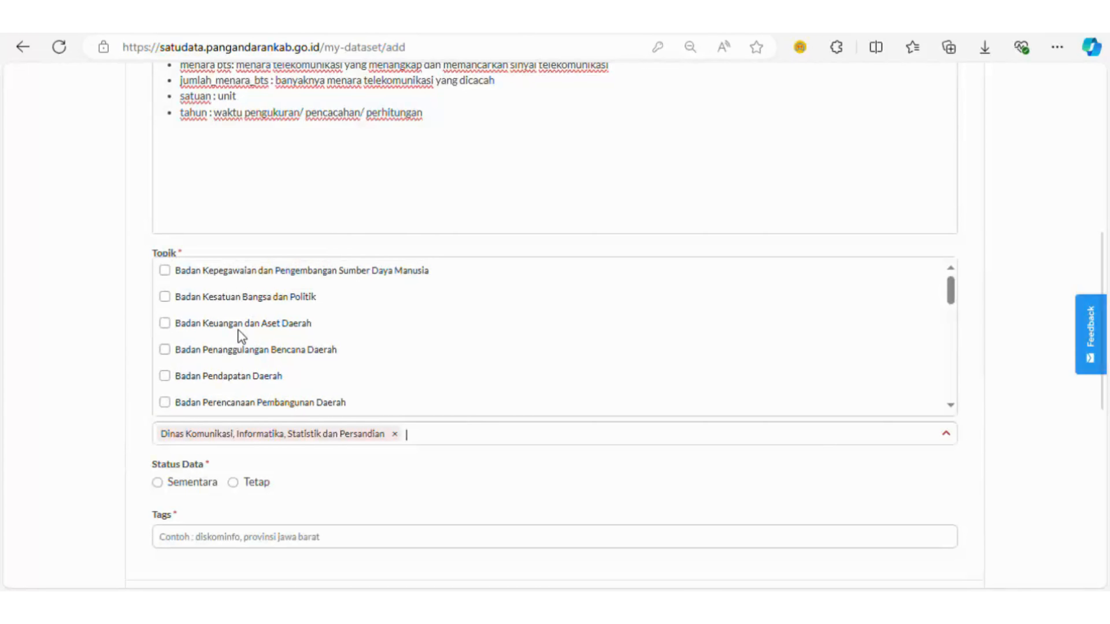
scroll(238, 330, "up", 3)
scroll(89, 384, "down", 3)
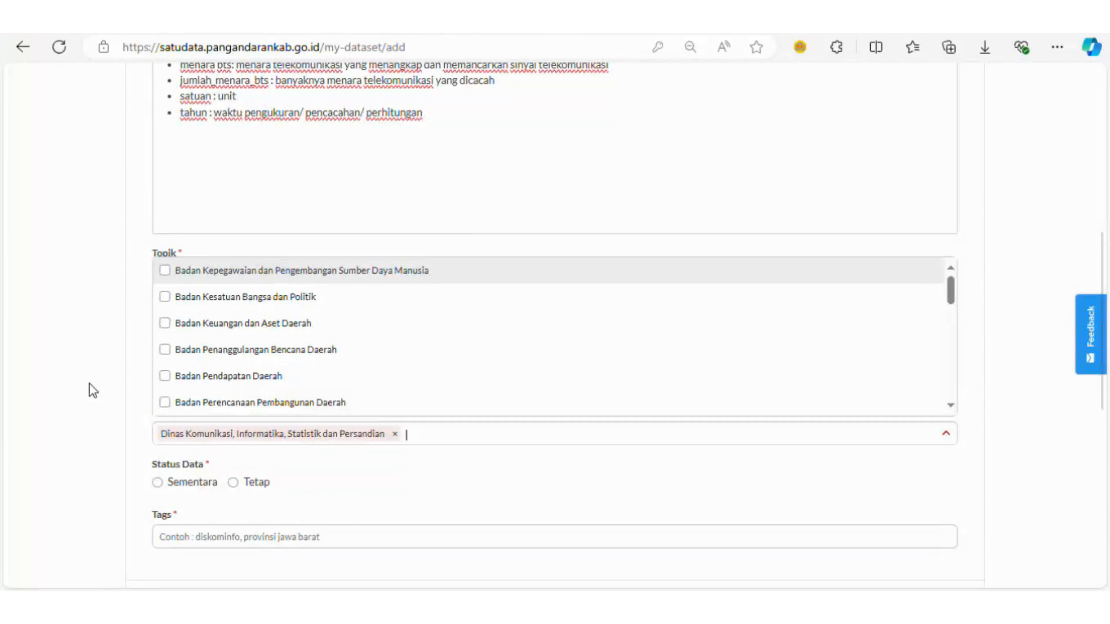
left_click(171, 324)
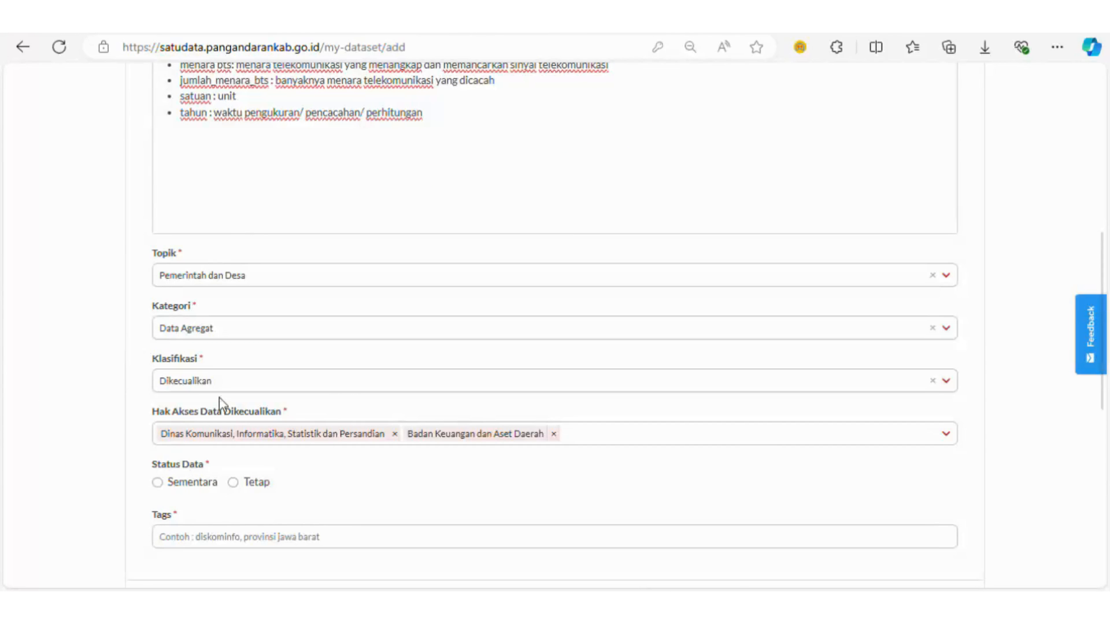
left_click(624, 440)
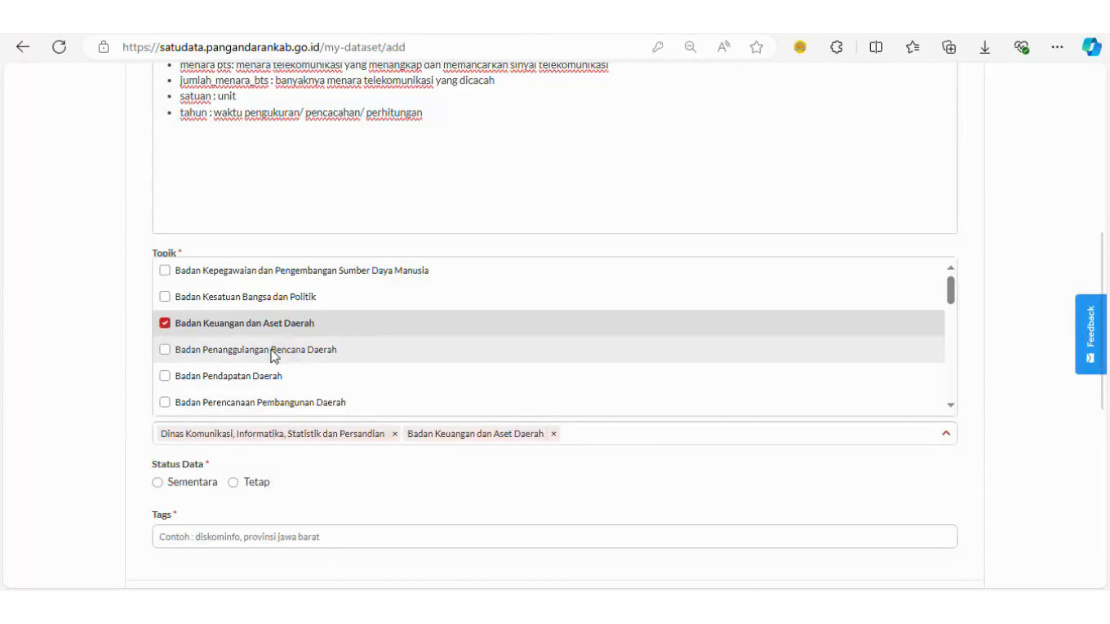
scroll(245, 359, "down", 2)
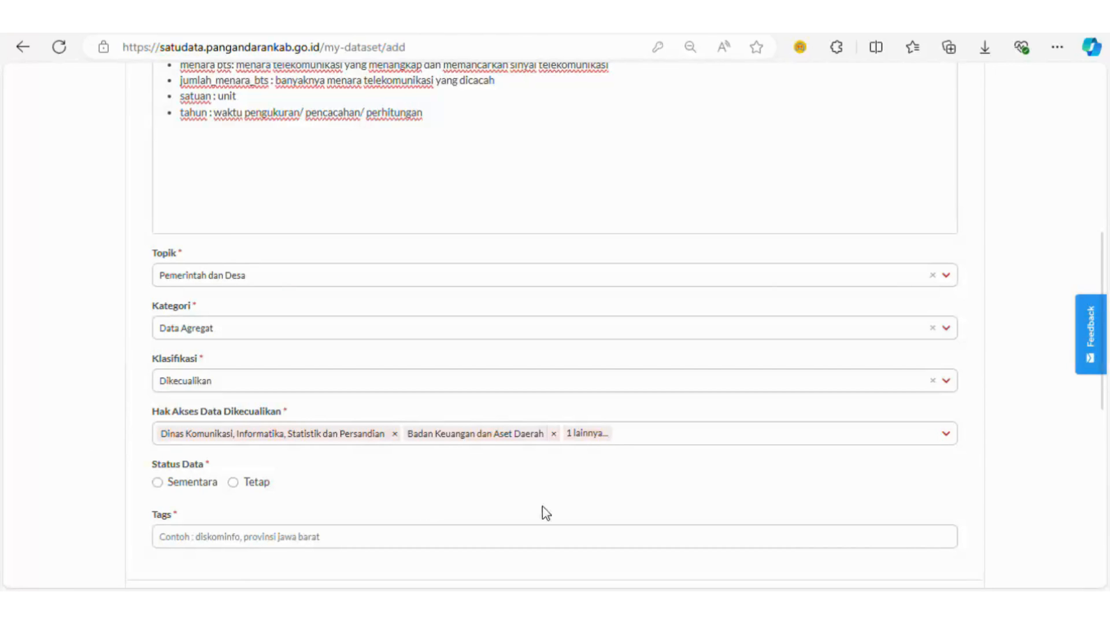
Set the dataset's Status Data to Tetap.
scroll(98, 425, "down", 2)
scroll(97, 425, "down", 2)
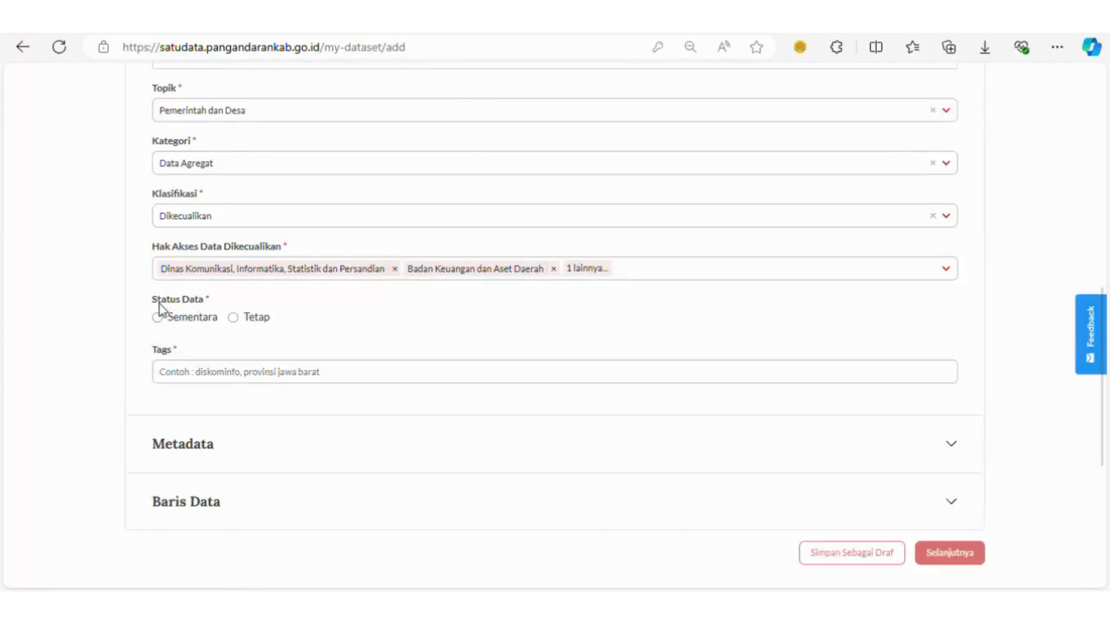
left_click(234, 320)
Add the tags "tower" and "menara bts" to the dataset.
left_click(285, 371)
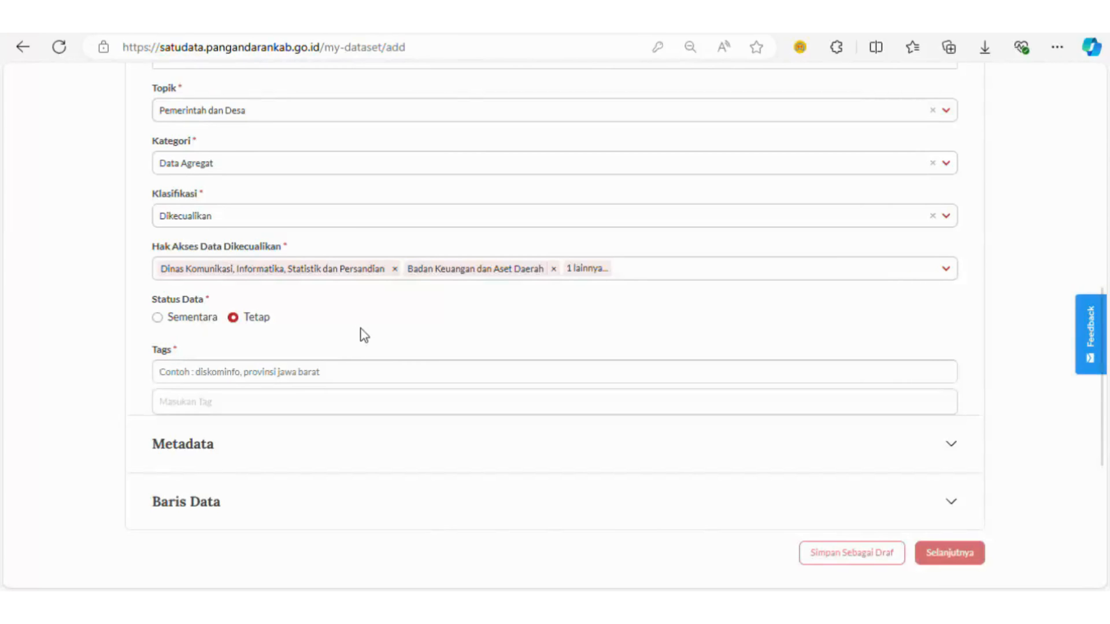
scroll(360, 328, "down", 2)
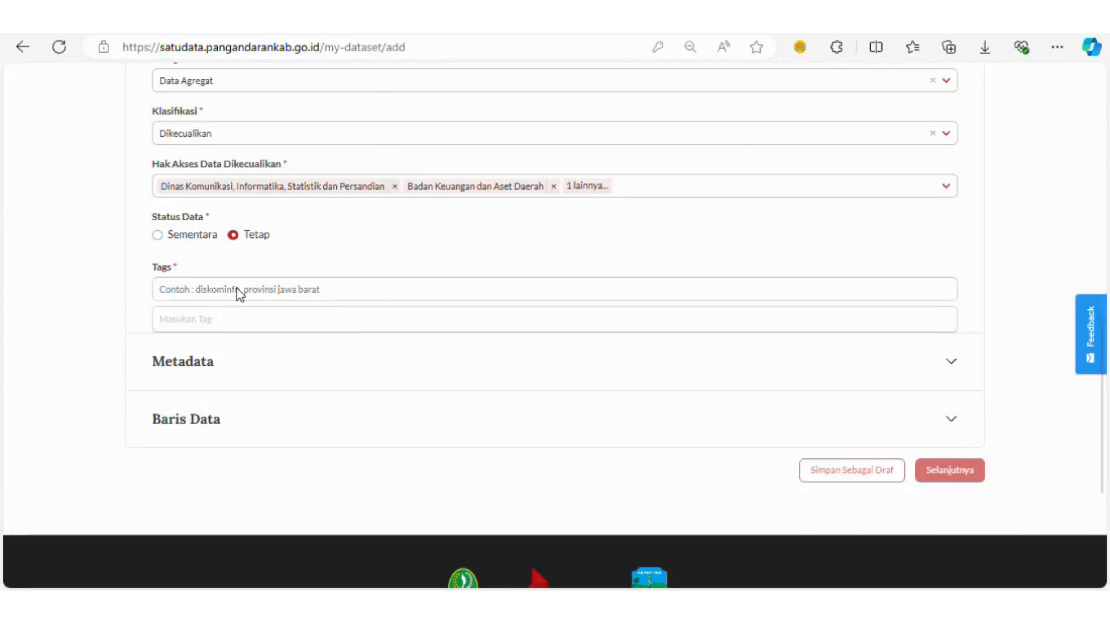
type("tower")
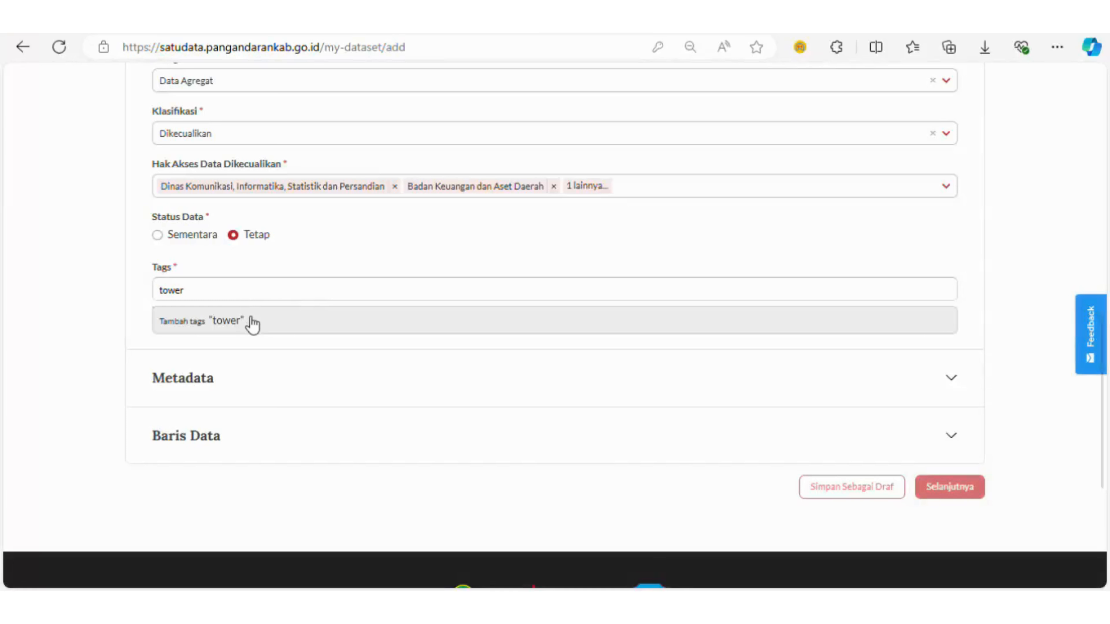
left_click(253, 323)
type("menara")
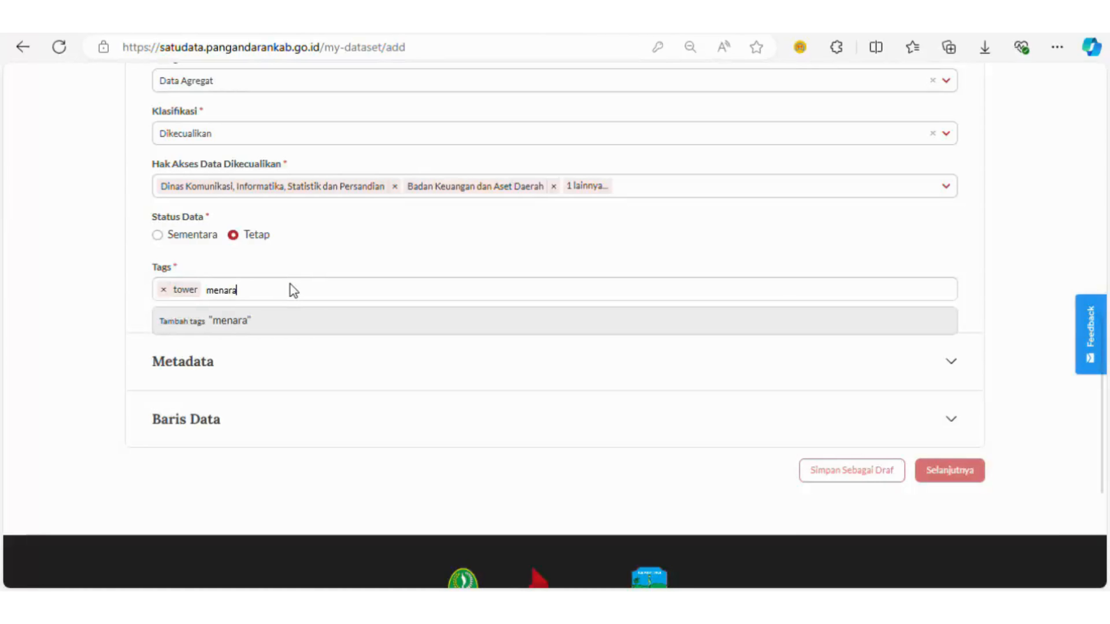
type(" bts")
left_click(287, 324)
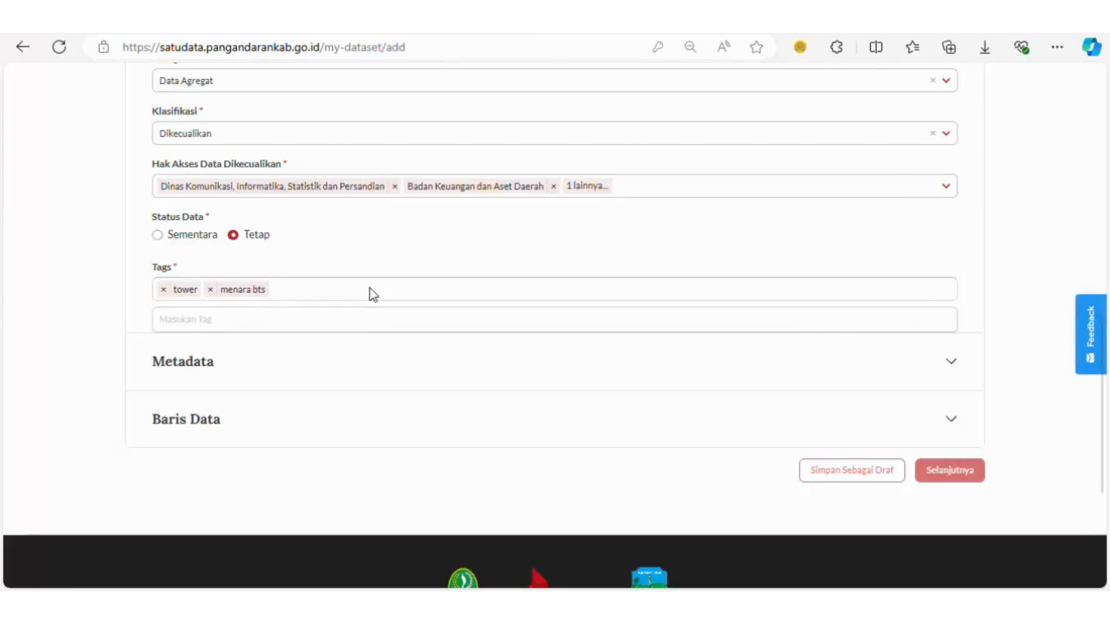
Add the tags "telekomunikasi" and "diskominfo" plus the existing "pangandaran" tag to the dataset.
type("telekomunikasi")
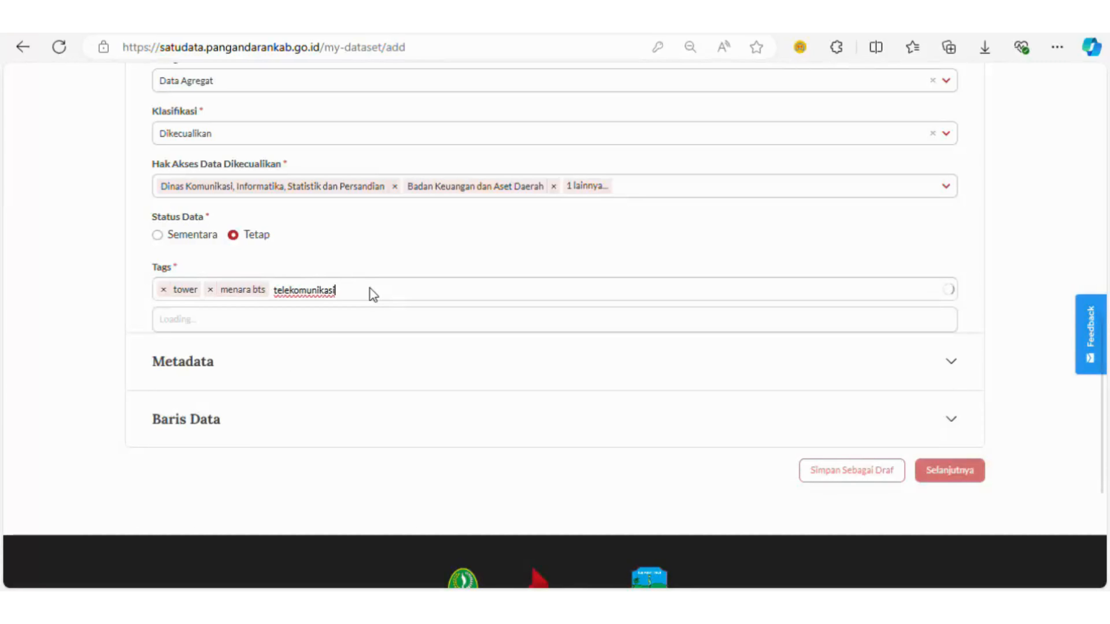
left_click(350, 320)
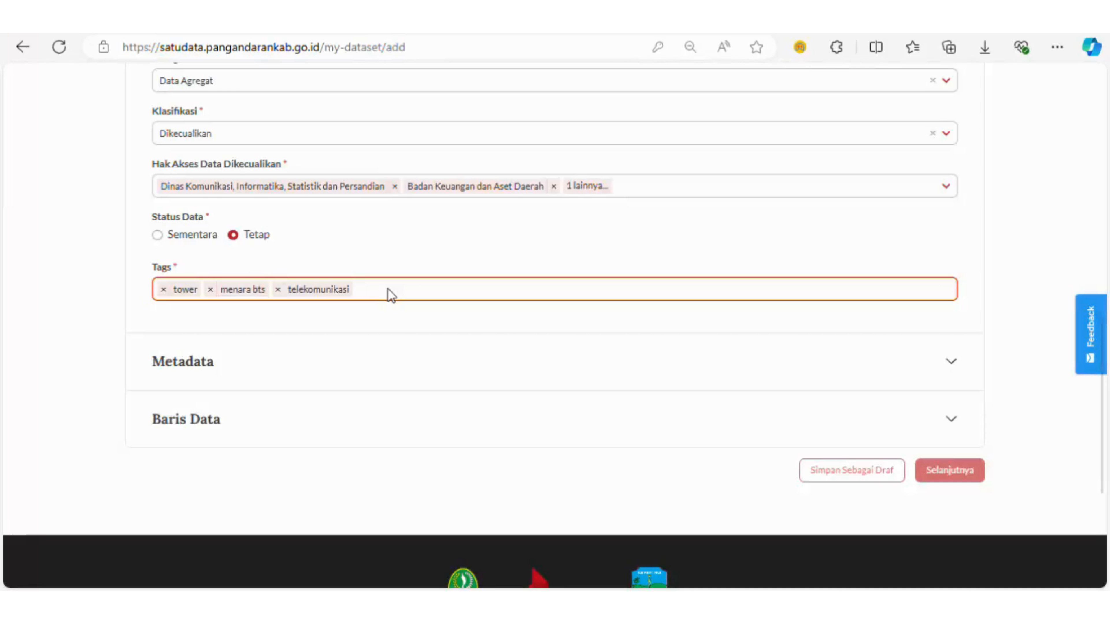
type("diskominfo")
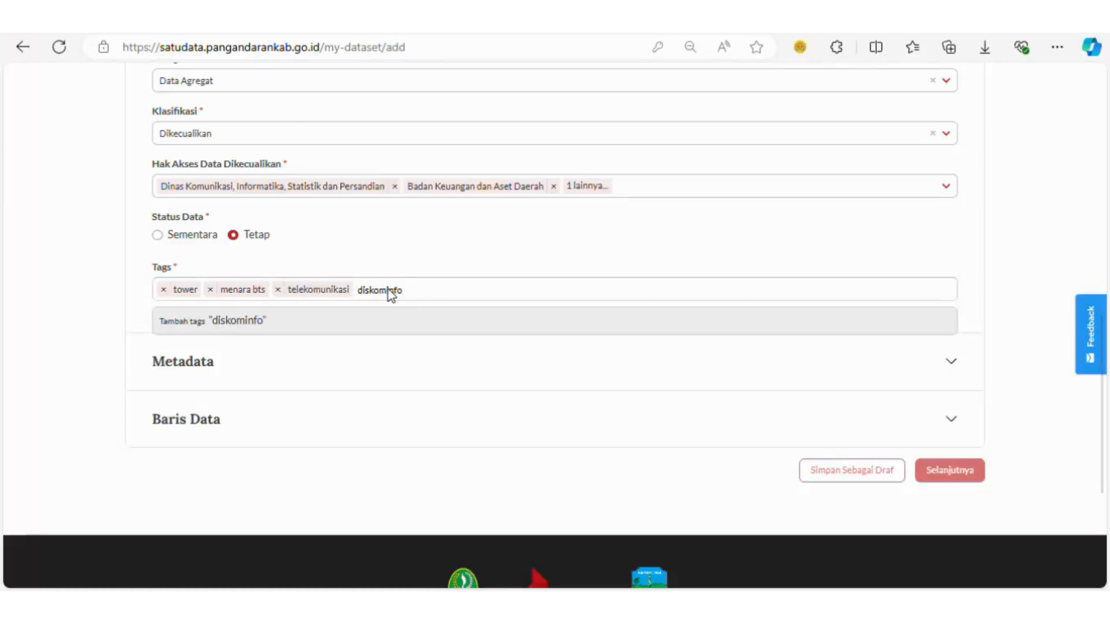
left_click(294, 335)
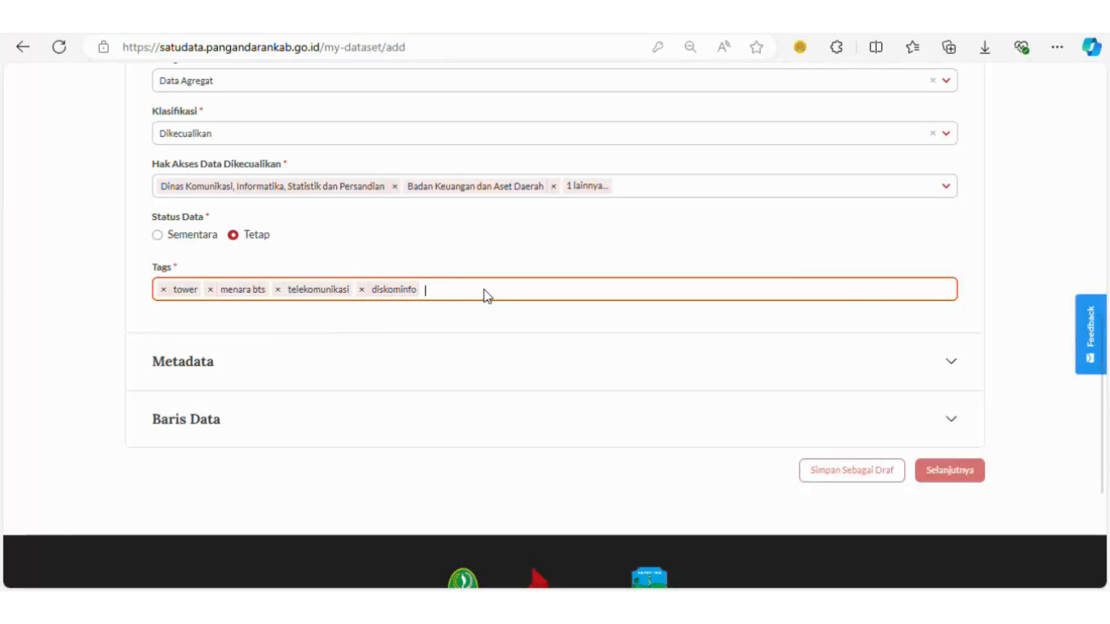
type("pa")
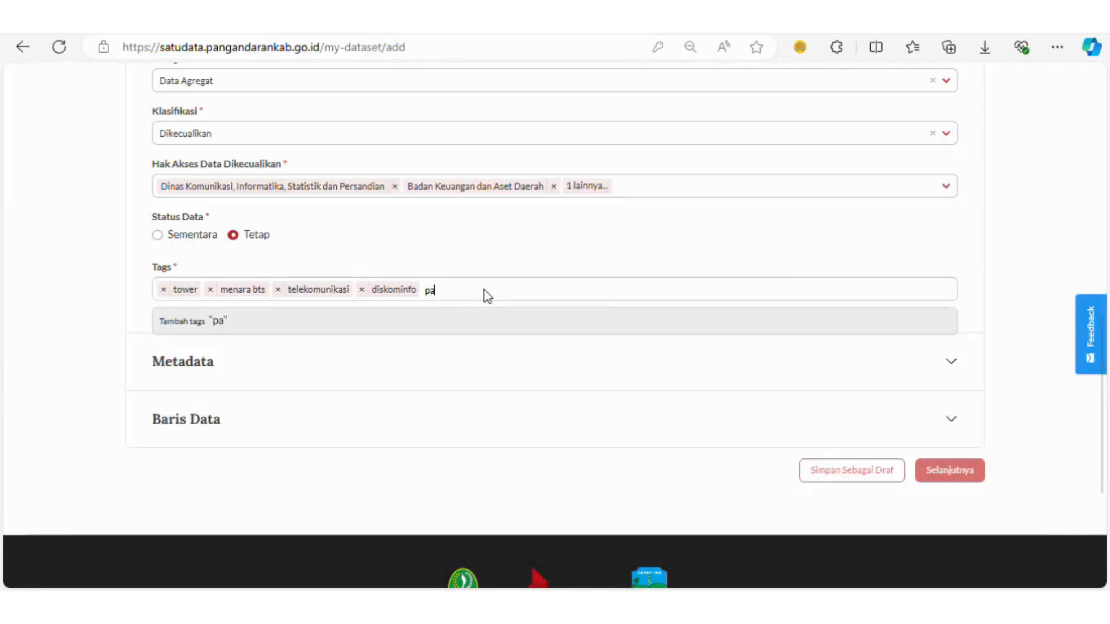
type("ngandaran")
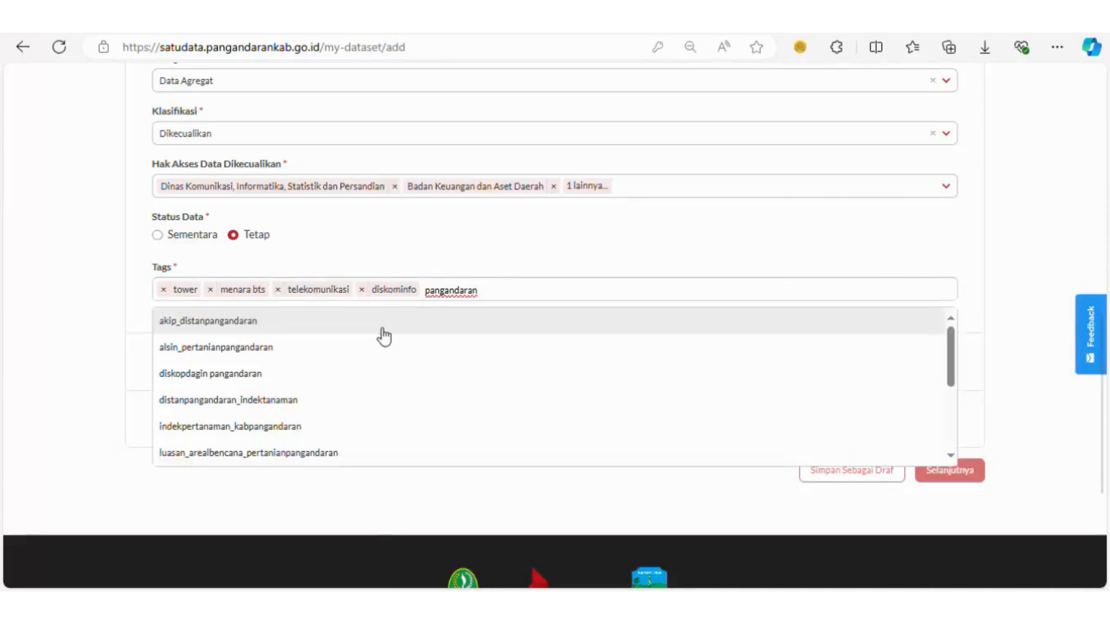
scroll(379, 336, "down", 5)
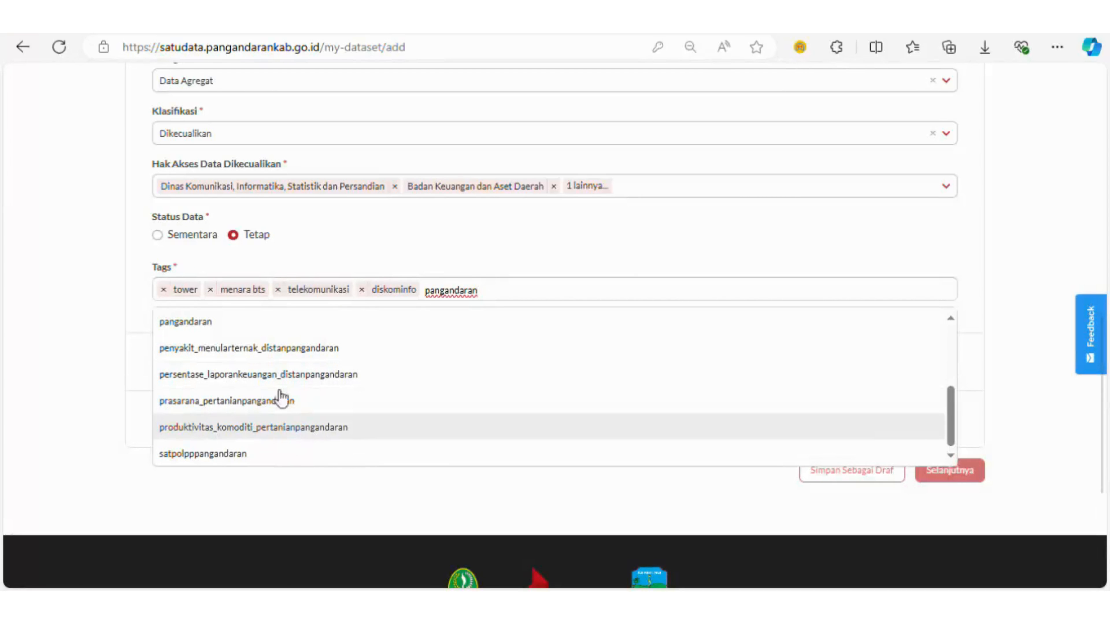
left_click(239, 323)
Expand the Metadata section of the dataset form.
left_click(951, 362)
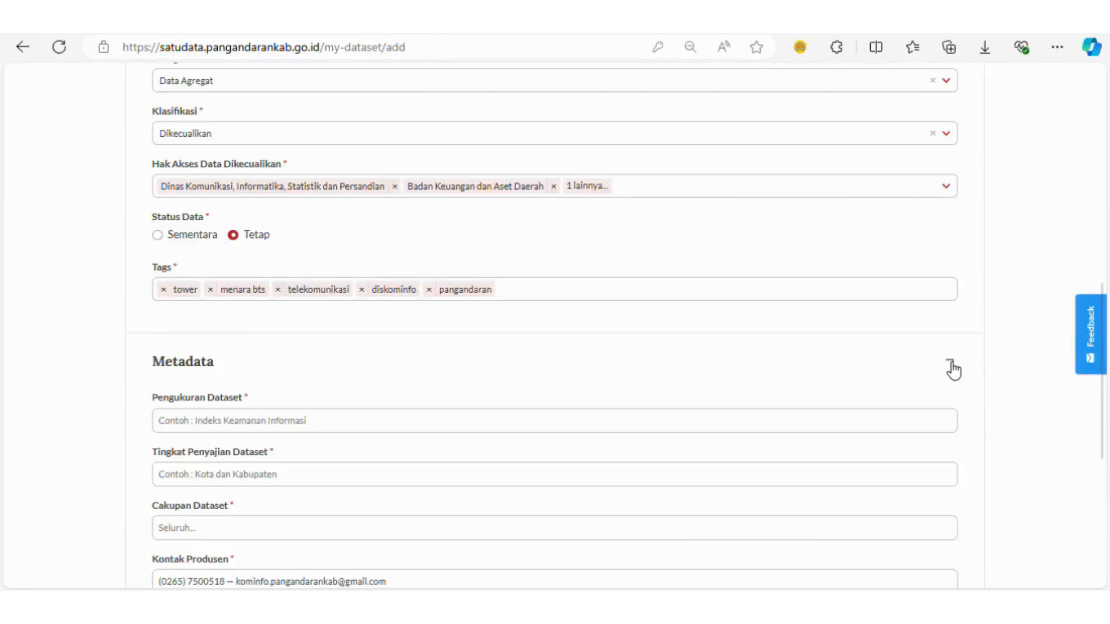
scroll(376, 366, "down", 5)
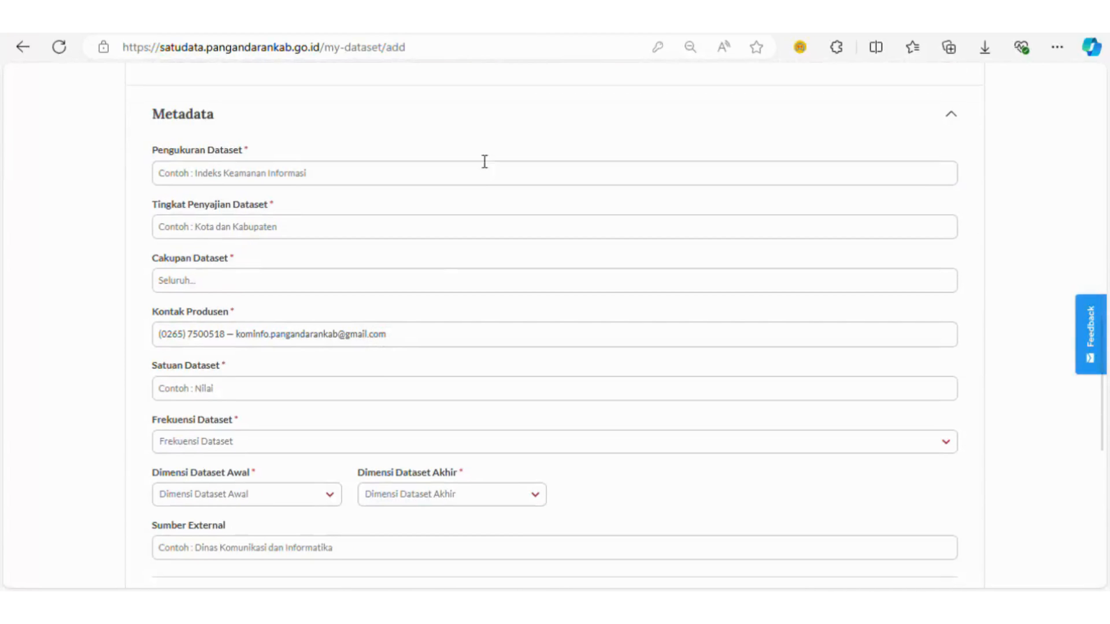
left_click(326, 184)
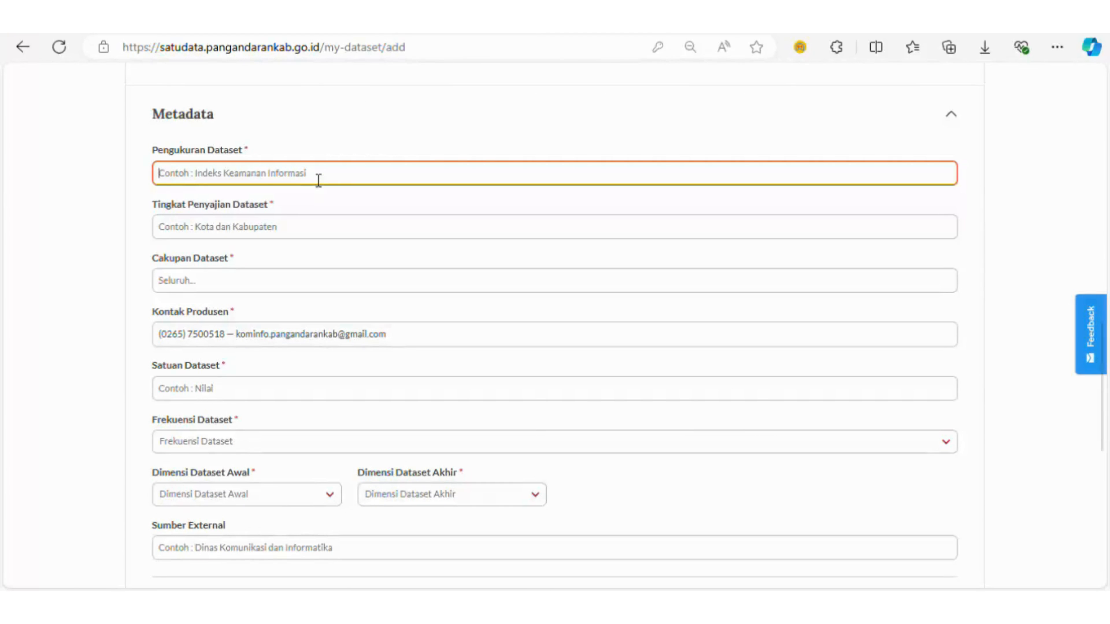
left_click(339, 127)
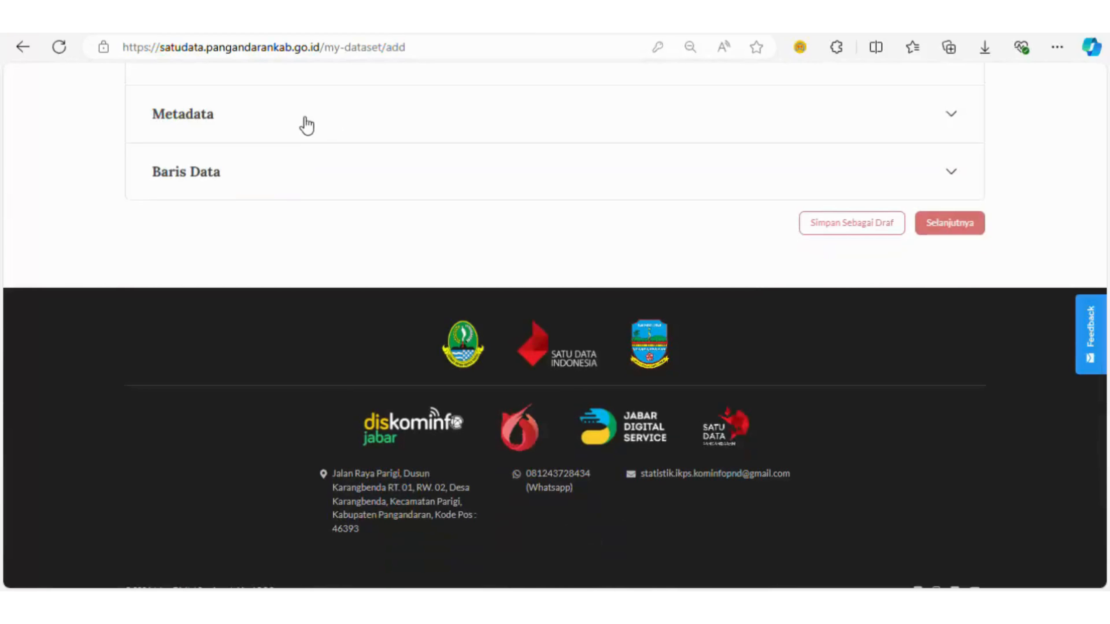
left_click(271, 128)
Fill in Pengukuran Dataset with "Jumlah Menara BTS", following the opening words of the dataset's Judul.
scroll(104, 163, "up", 15)
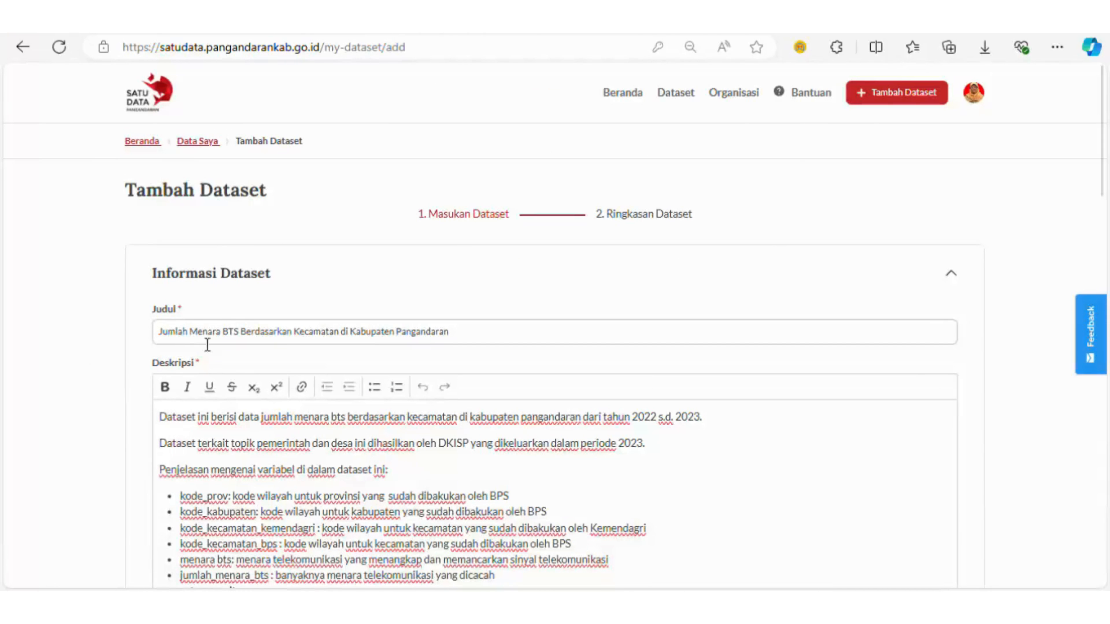
left_click(168, 341)
key("ctrl+shift+Right")
key("ctrl+shift+Right")
key("ctrl+shift+Right")
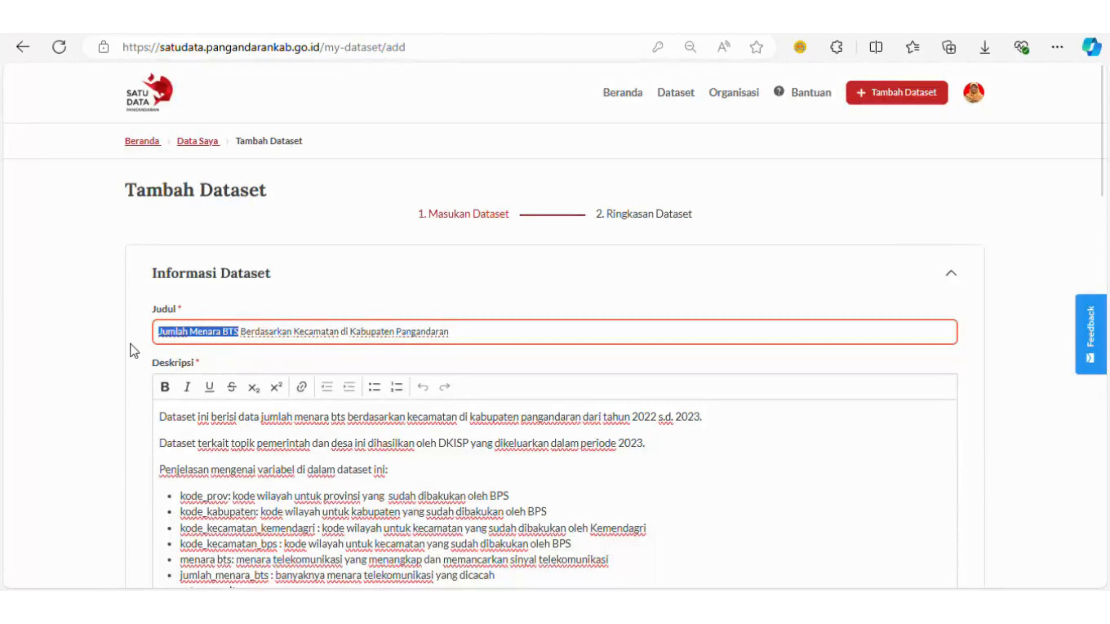
scroll(127, 352, "down", 5)
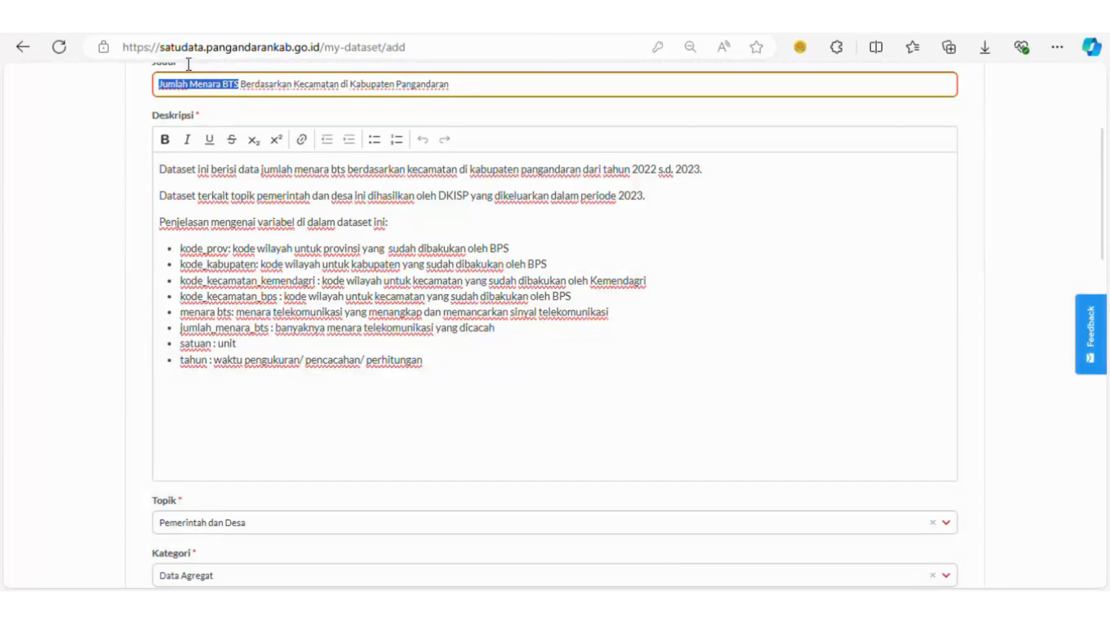
scroll(123, 268, "down", 15)
left_click(239, 177)
type("Jum")
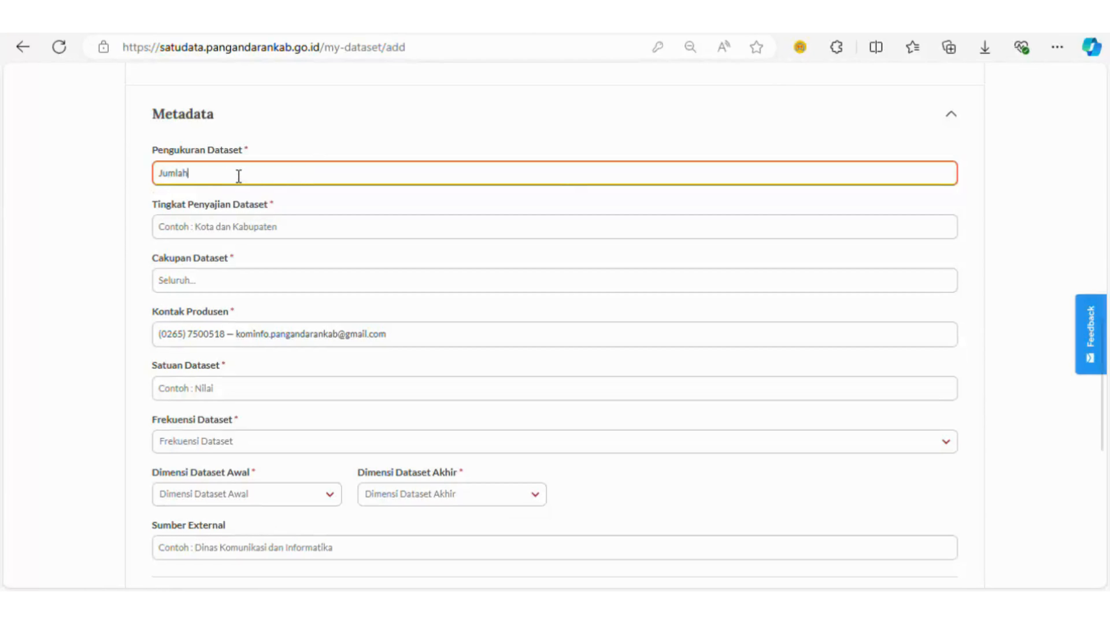
type("lah")
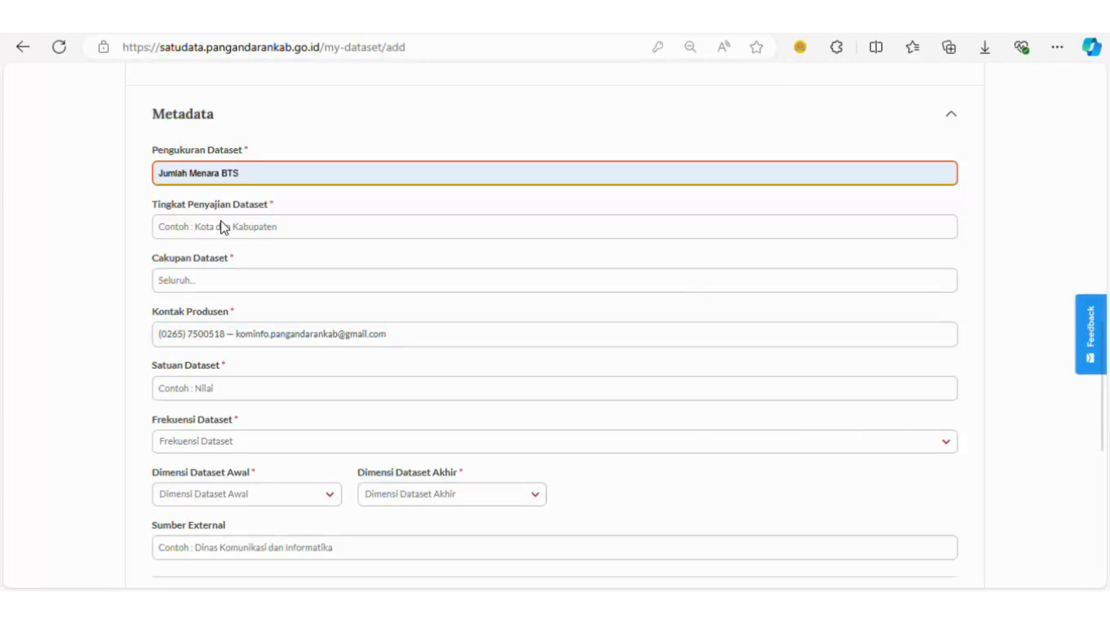
Consult the dataset's Judul for the presentation level and set Tingkat Penyajian Dataset to "Kecamatan".
left_click(220, 225)
left_click(233, 235)
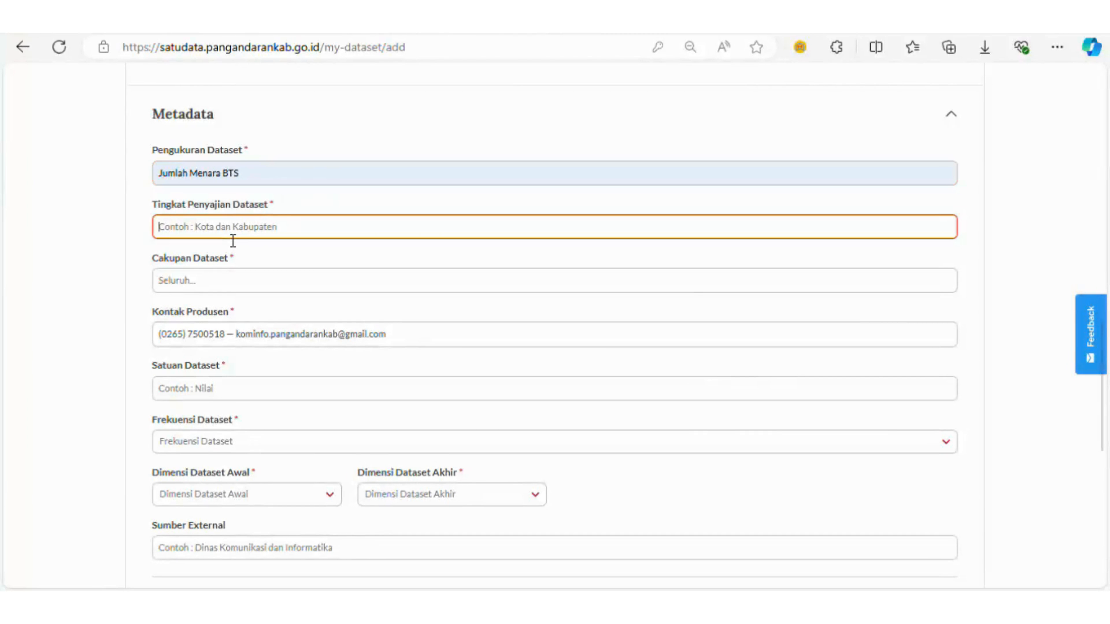
left_click(114, 212)
left_click(194, 231)
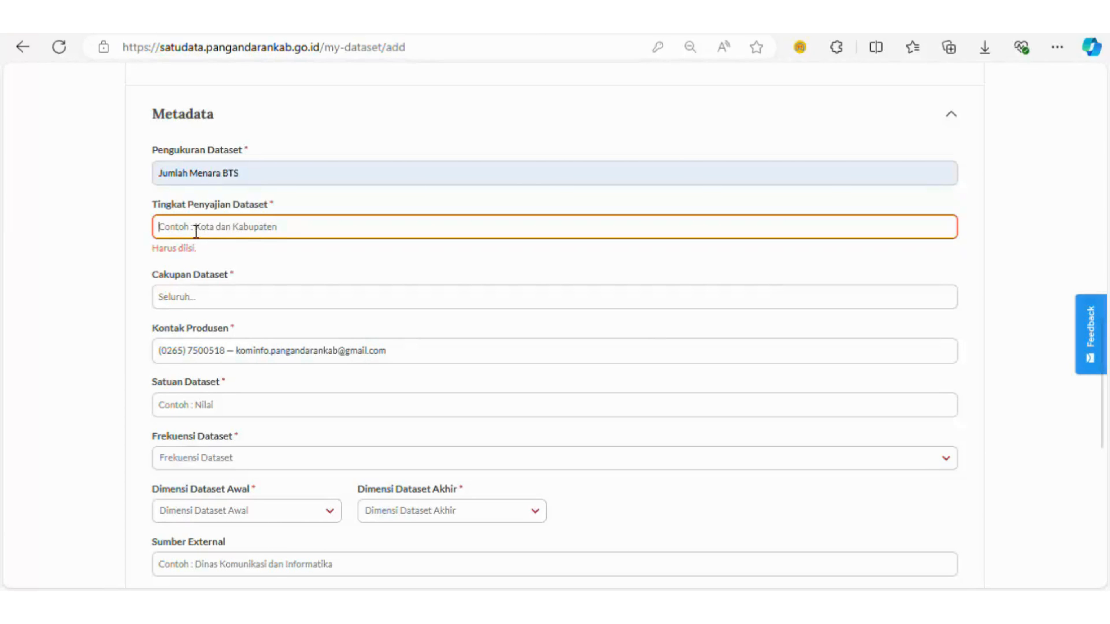
scroll(109, 248, "up", 10)
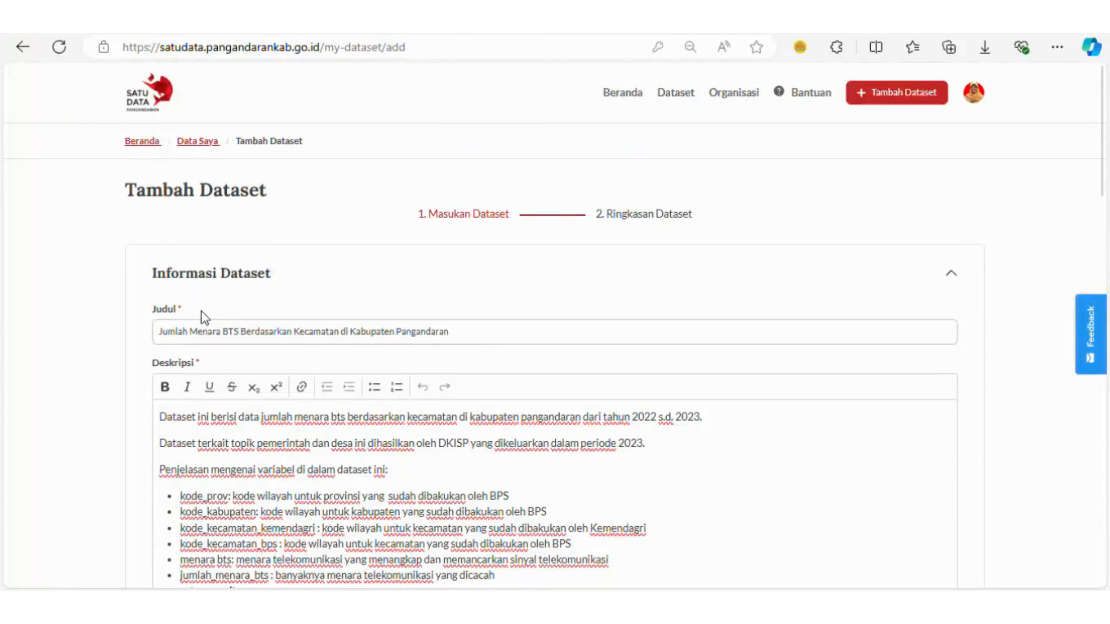
left_click_drag(160, 333, 247, 337)
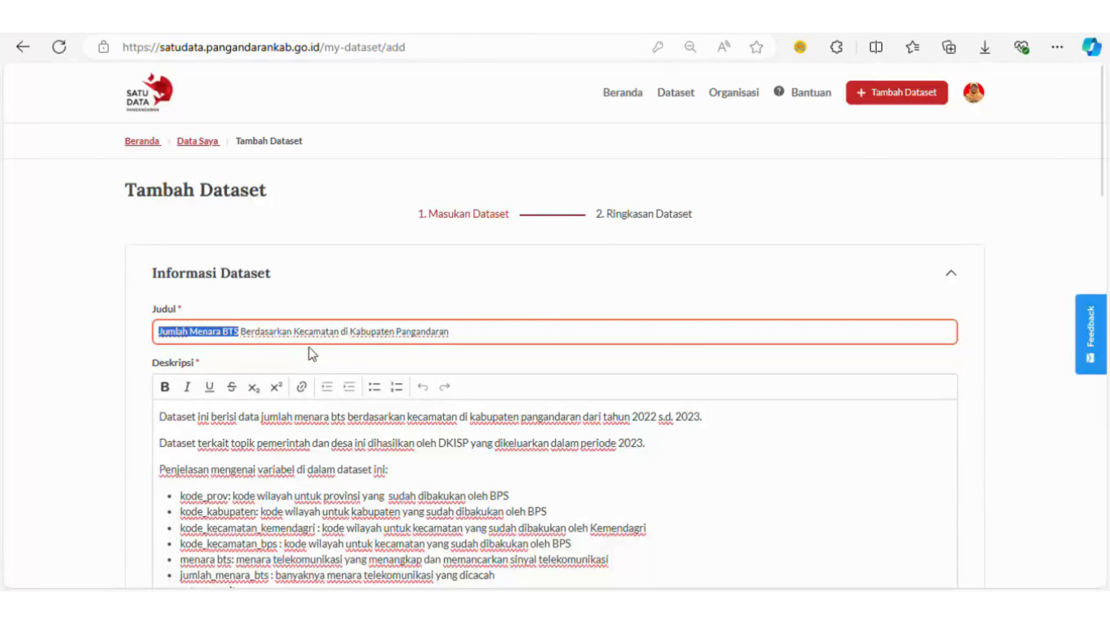
left_click(254, 335)
double_click(252, 334)
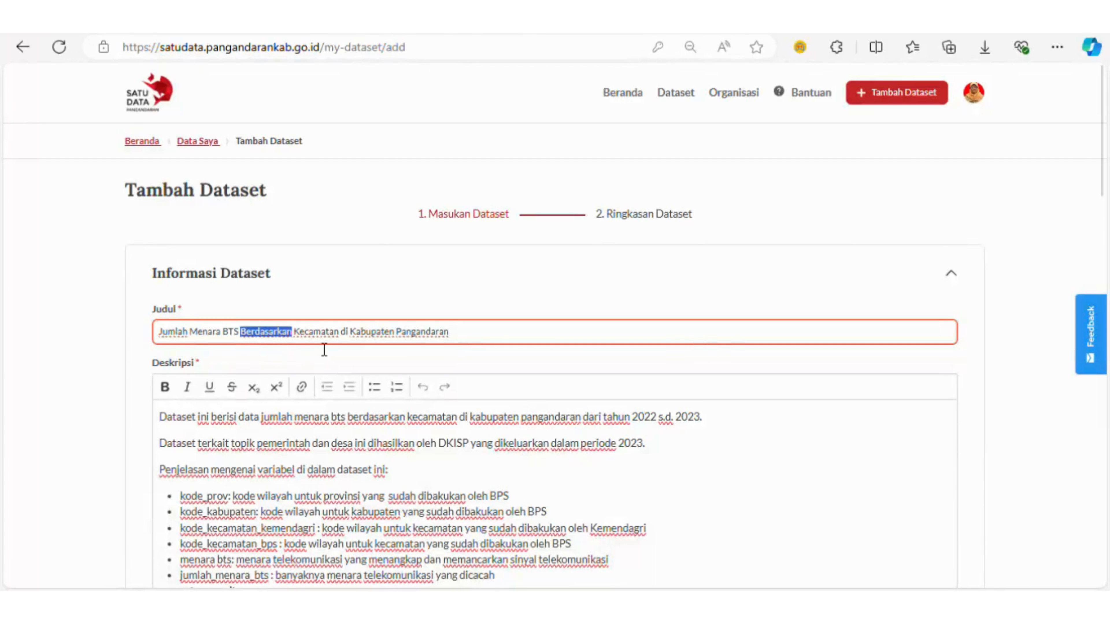
left_click(304, 340)
double_click(316, 332)
scroll(46, 395, "down", 15)
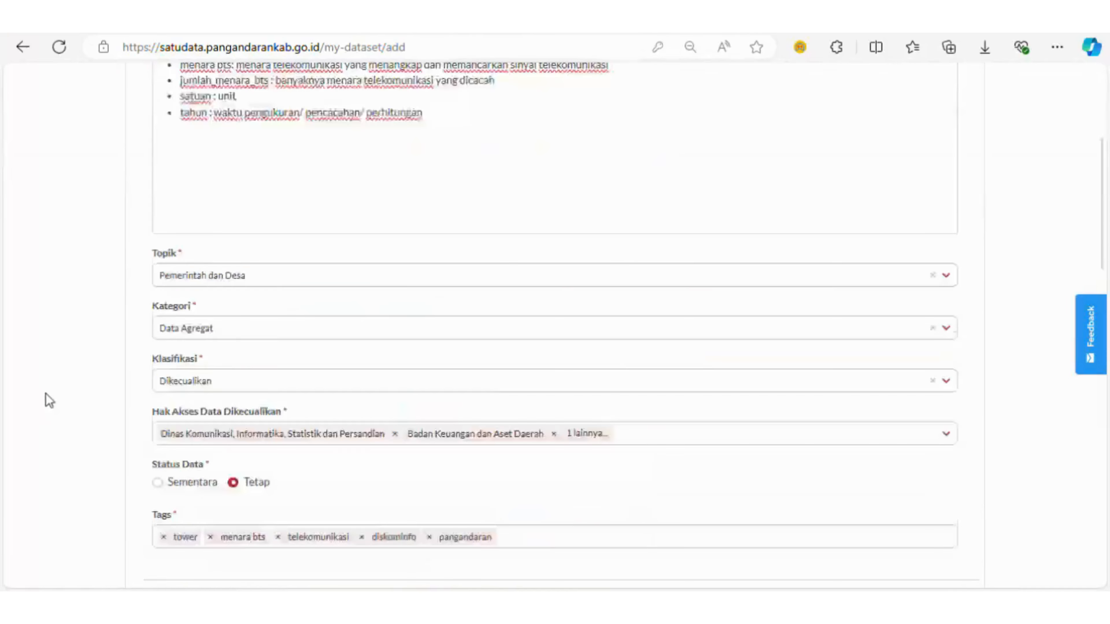
left_click(300, 236)
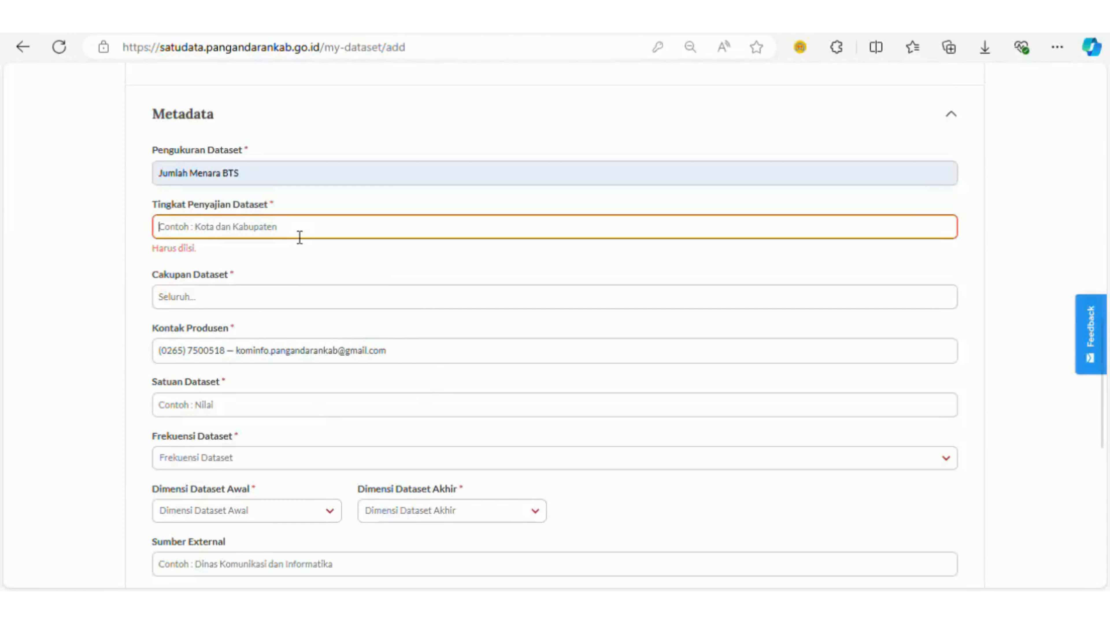
type("Kecamatan")
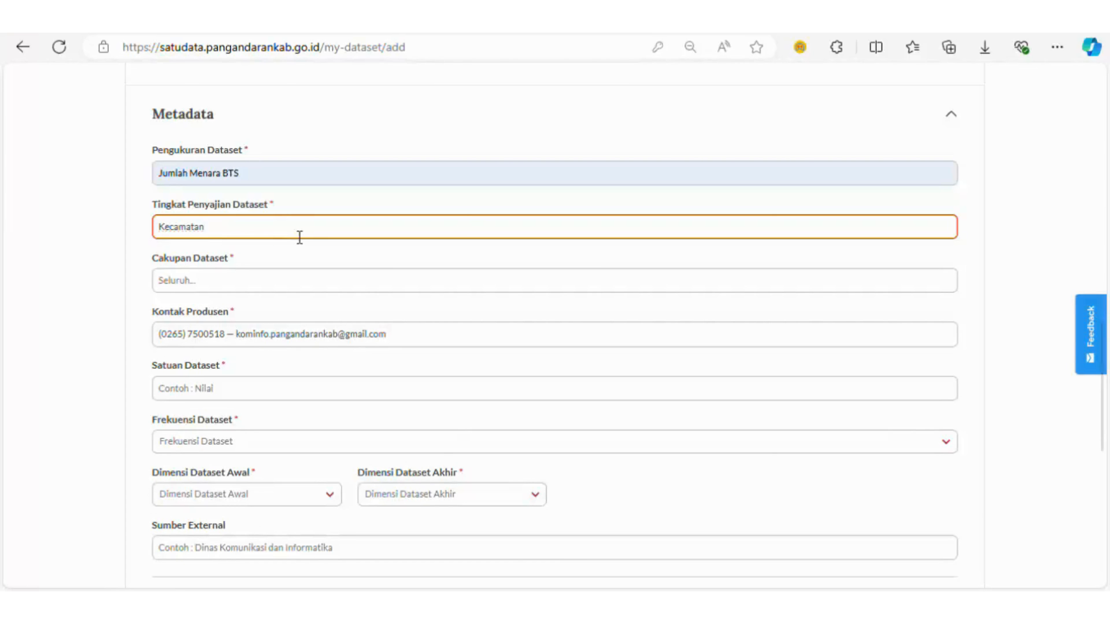
Check the region named in the dataset's Judul and begin Cakupan Dataset with "Seluruh".
left_click(340, 288)
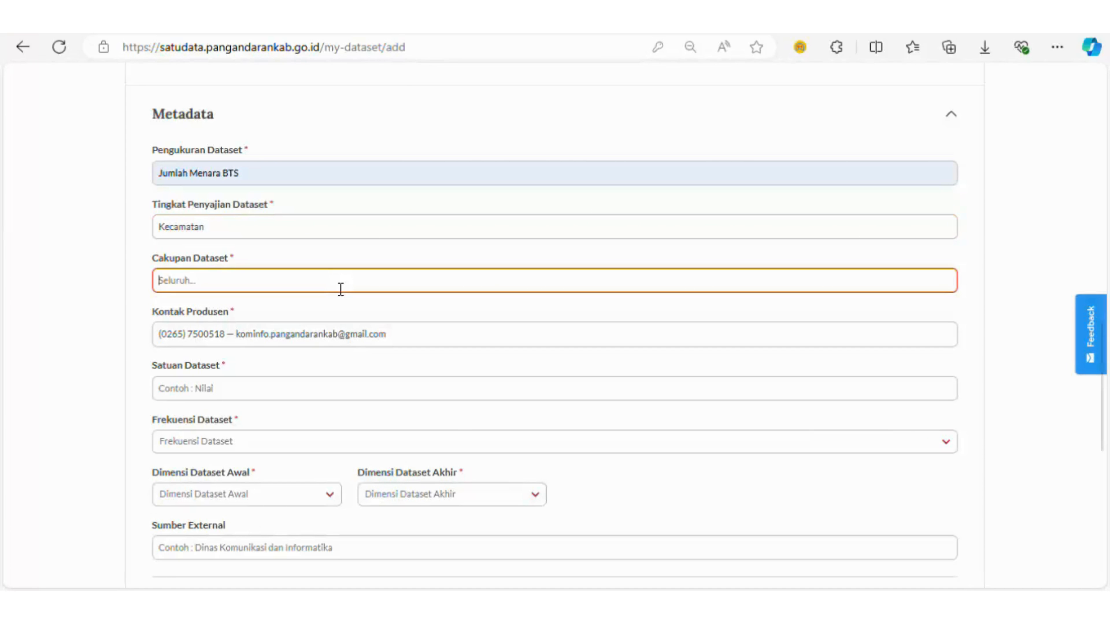
scroll(411, 211, "up", 15)
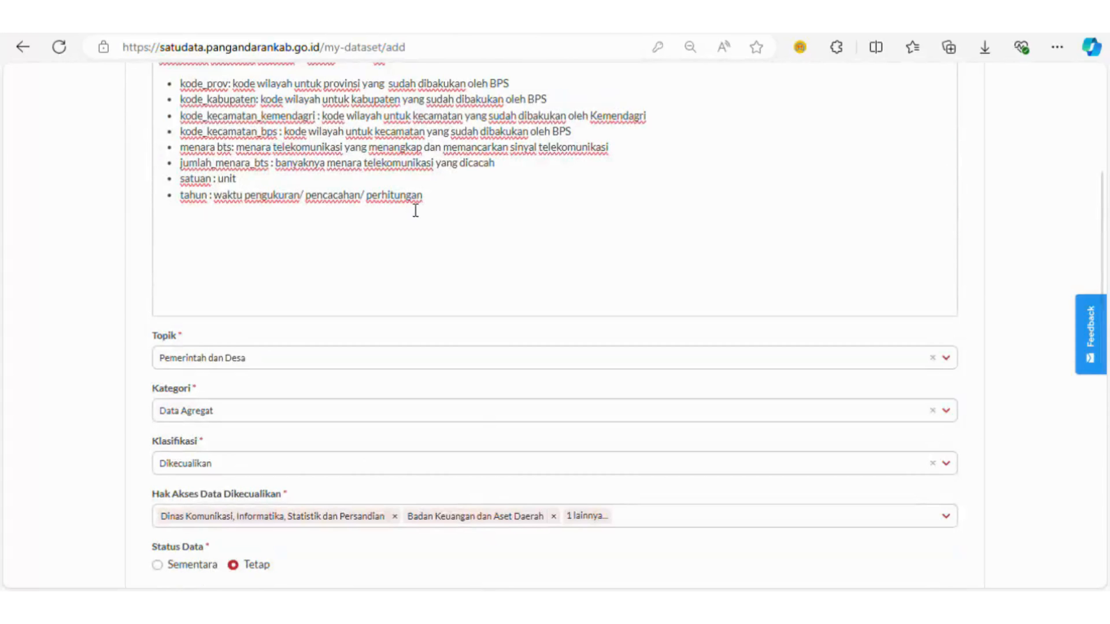
left_click(346, 337)
left_click(484, 341, "shift")
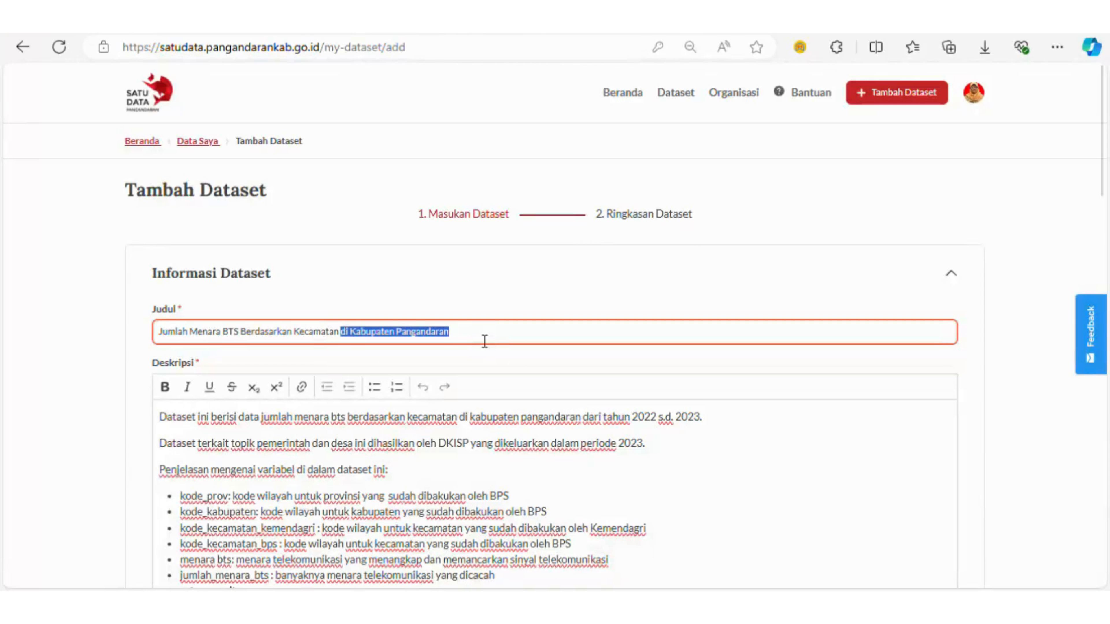
scroll(131, 330, "down", 15)
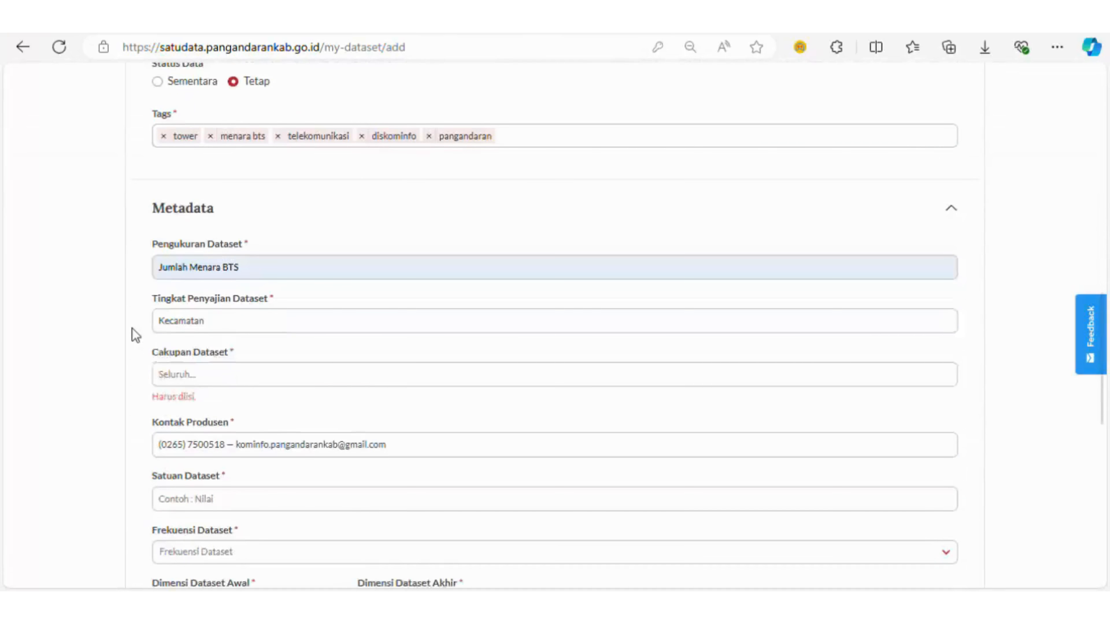
scroll(133, 335, "down", 2)
left_click(267, 287)
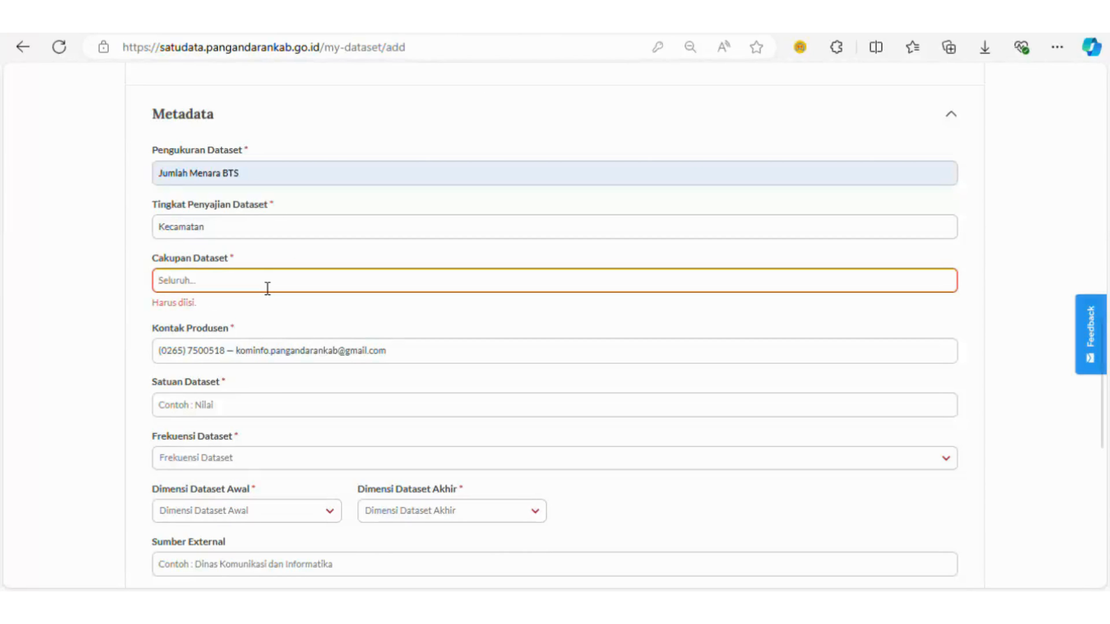
type("S")
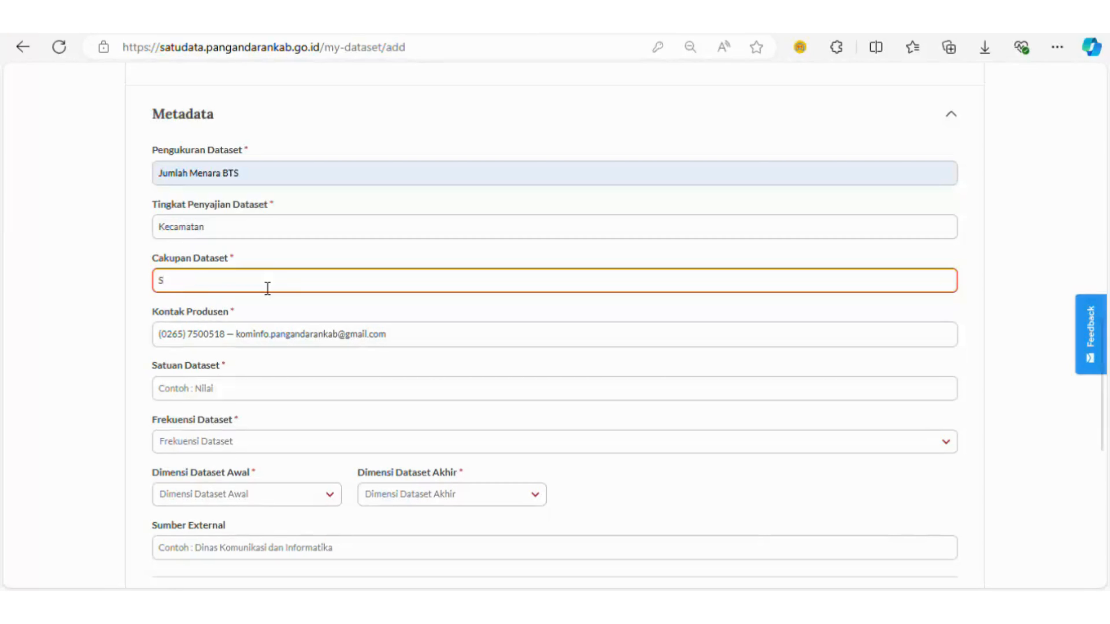
type("eluruh")
Copy "Menara BTS" from Pengukuran Dataset and complete Cakupan Dataset as "Seluruh Menara BTS di Kabupaten Pangandaran".
left_click_drag(160, 174, 203, 180)
left_click(197, 175)
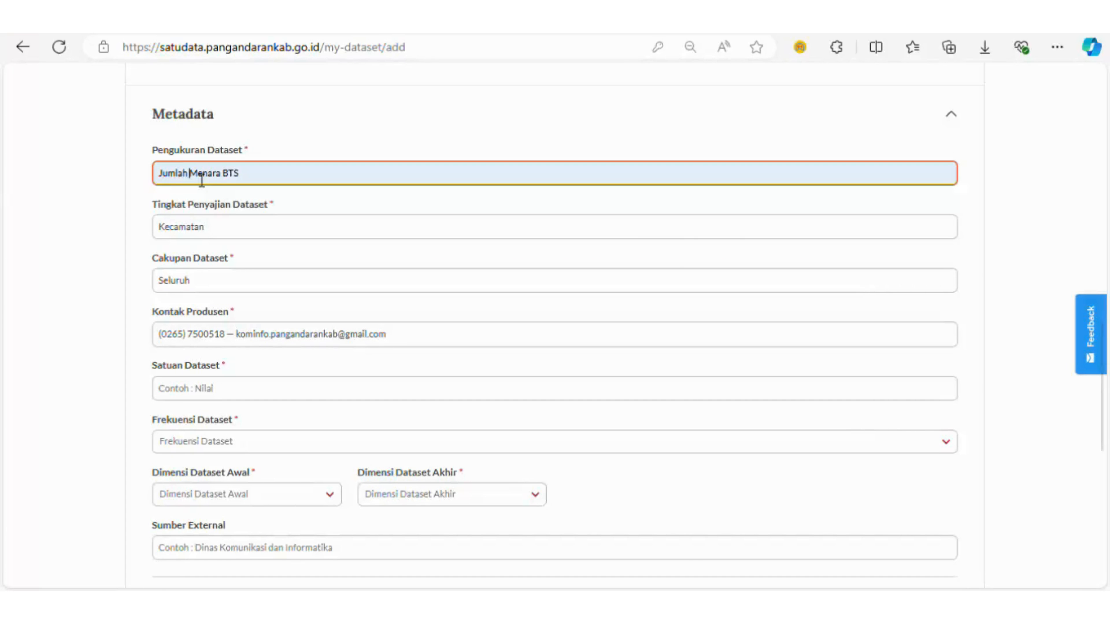
left_click(245, 175, "shift")
key("ctrl+c")
left_click(233, 282)
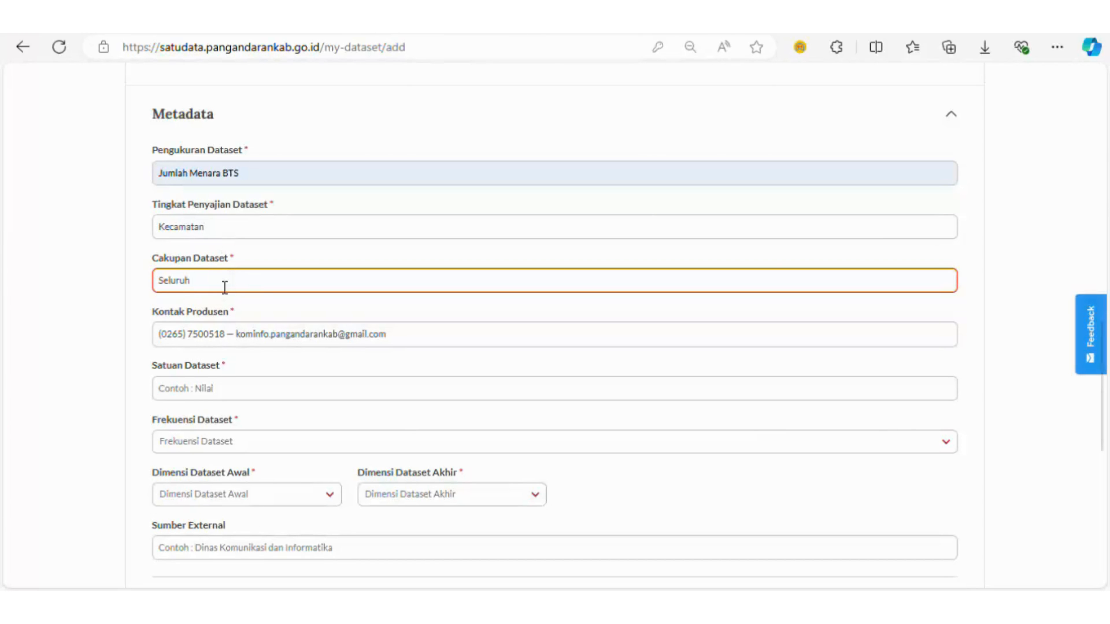
key("ctrl+v")
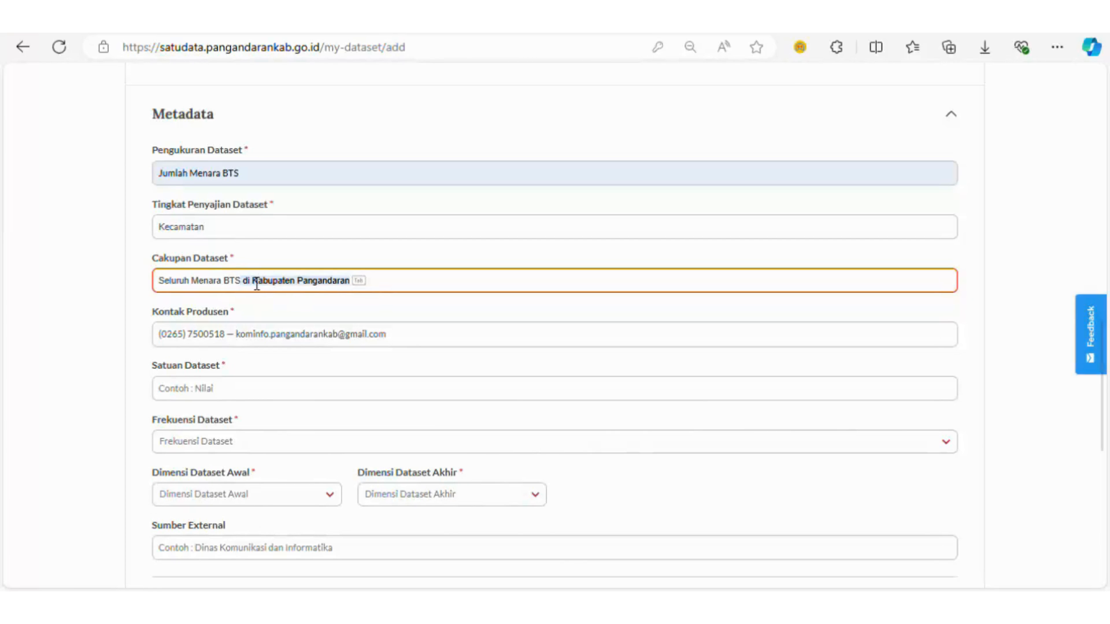
key("Tab")
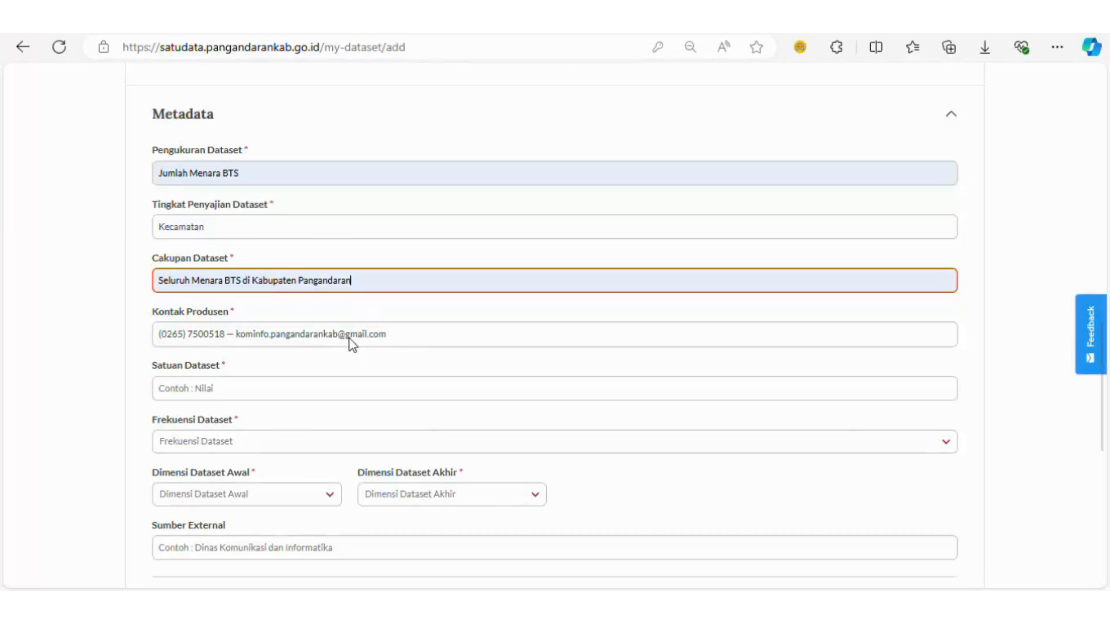